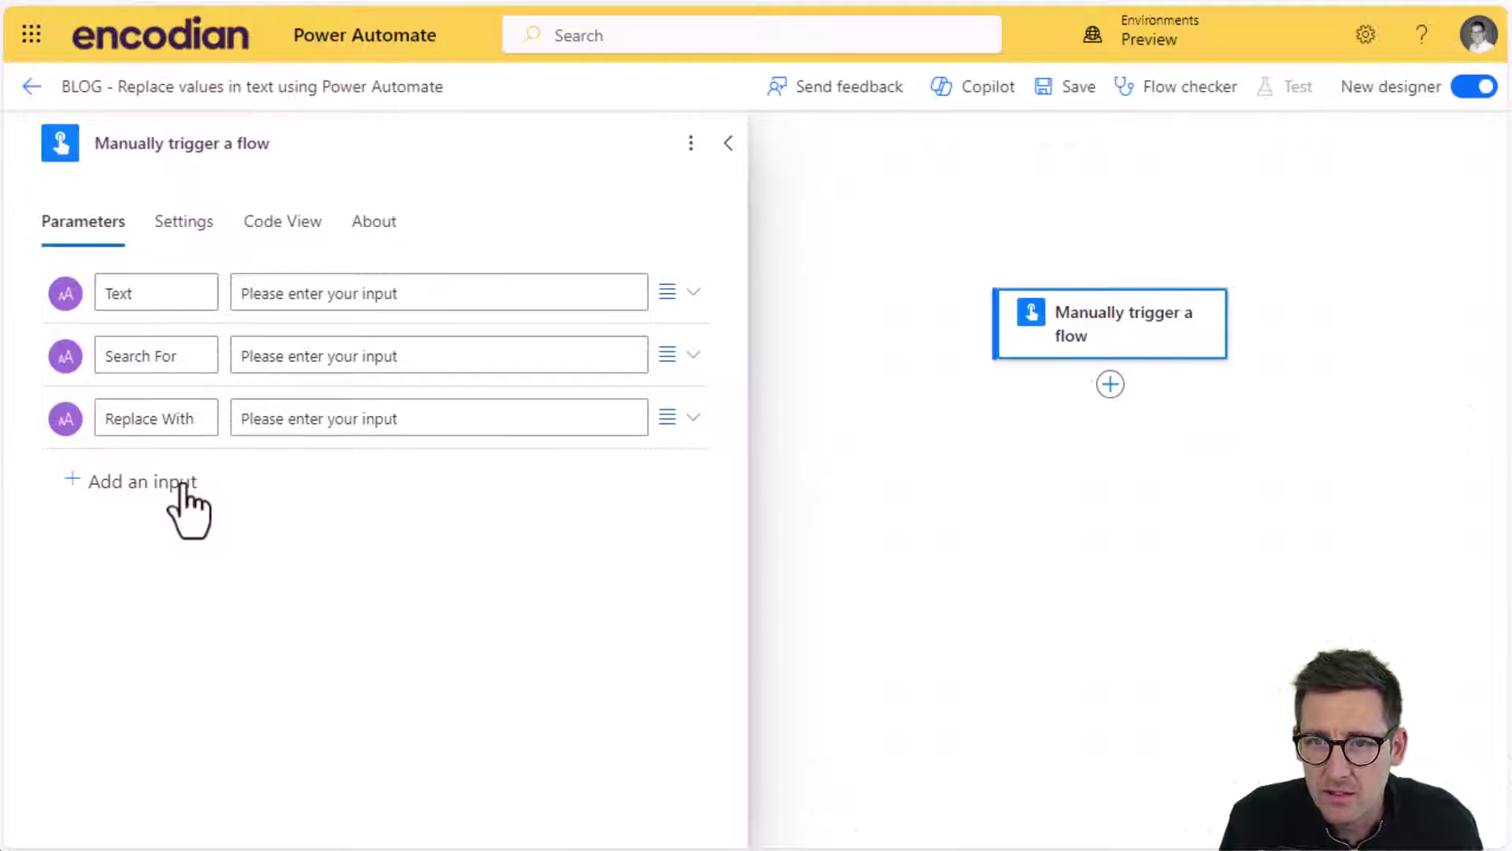
Search actions for 'encodian' and add 'Utility - Replace Value with Text' below the manual trigger.
click(1112, 389)
click(1193, 394)
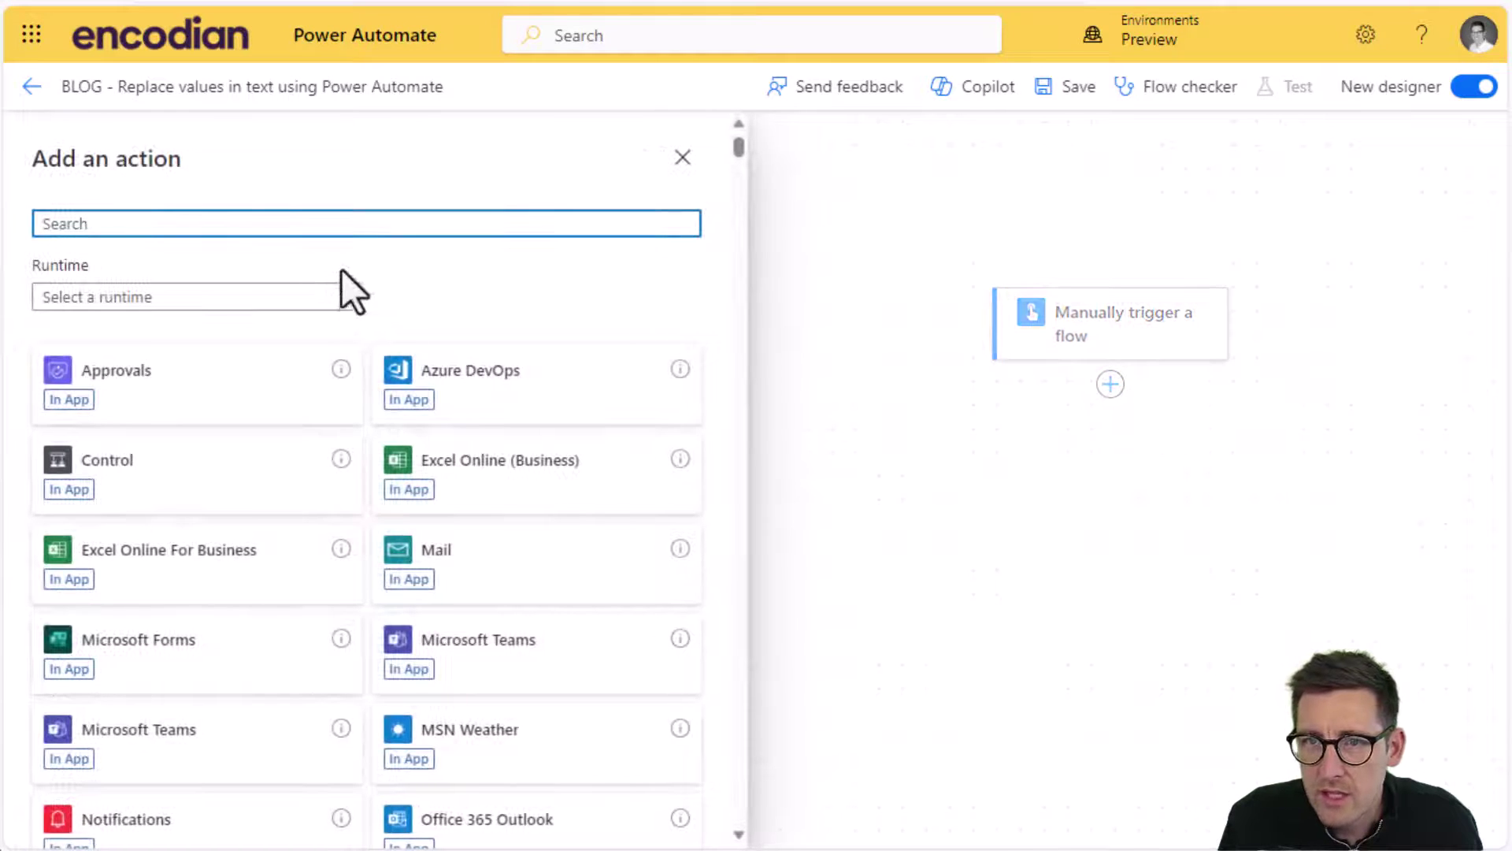
text(encocdian)
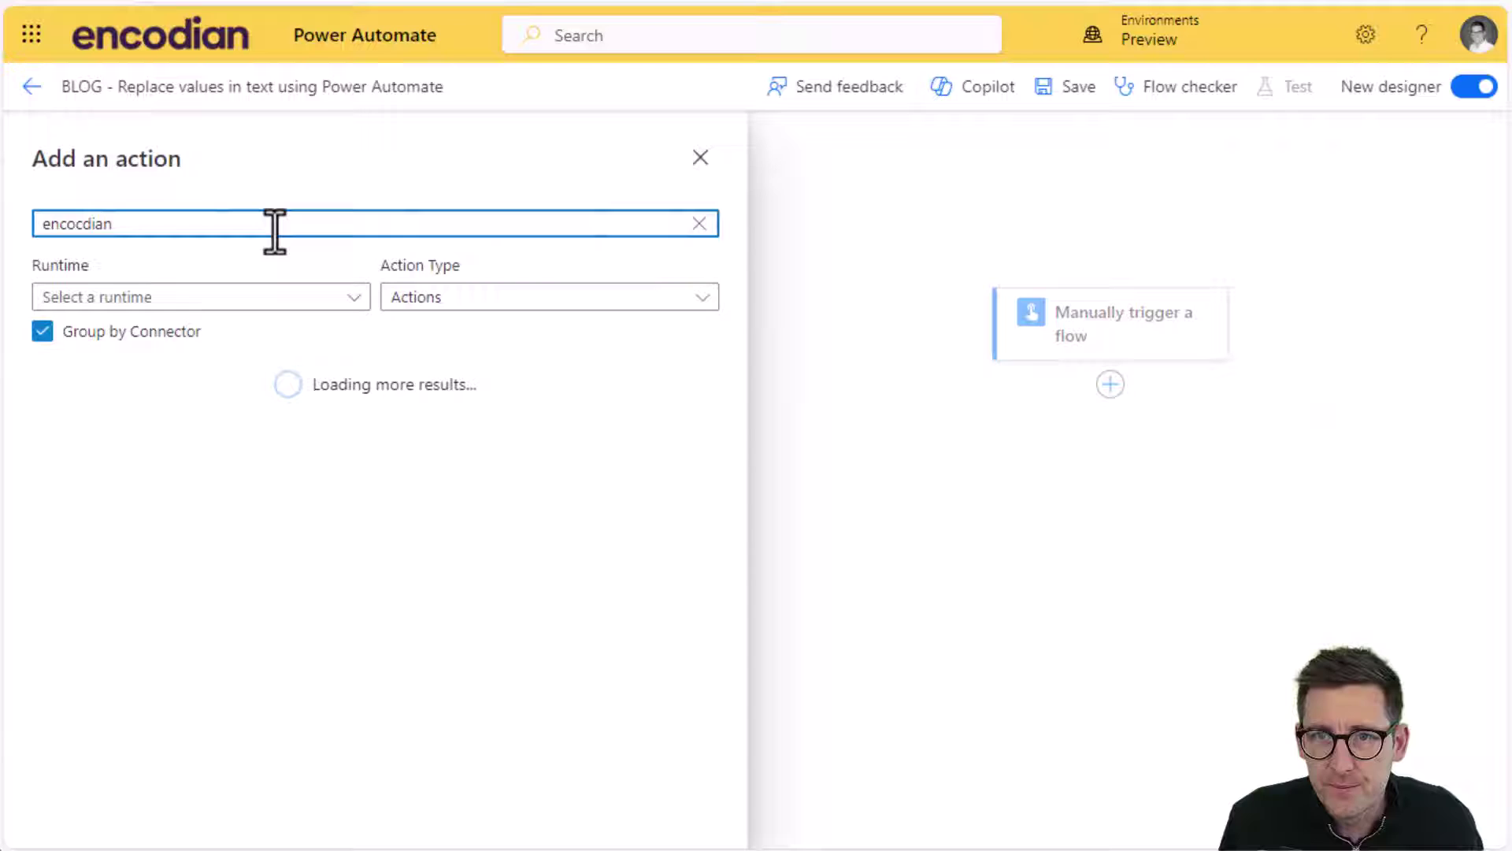
key(BackSpace)
key(BackSpace)
key(BackSpace)
key(BackSpace)
key(BackSpace)
text(dian)
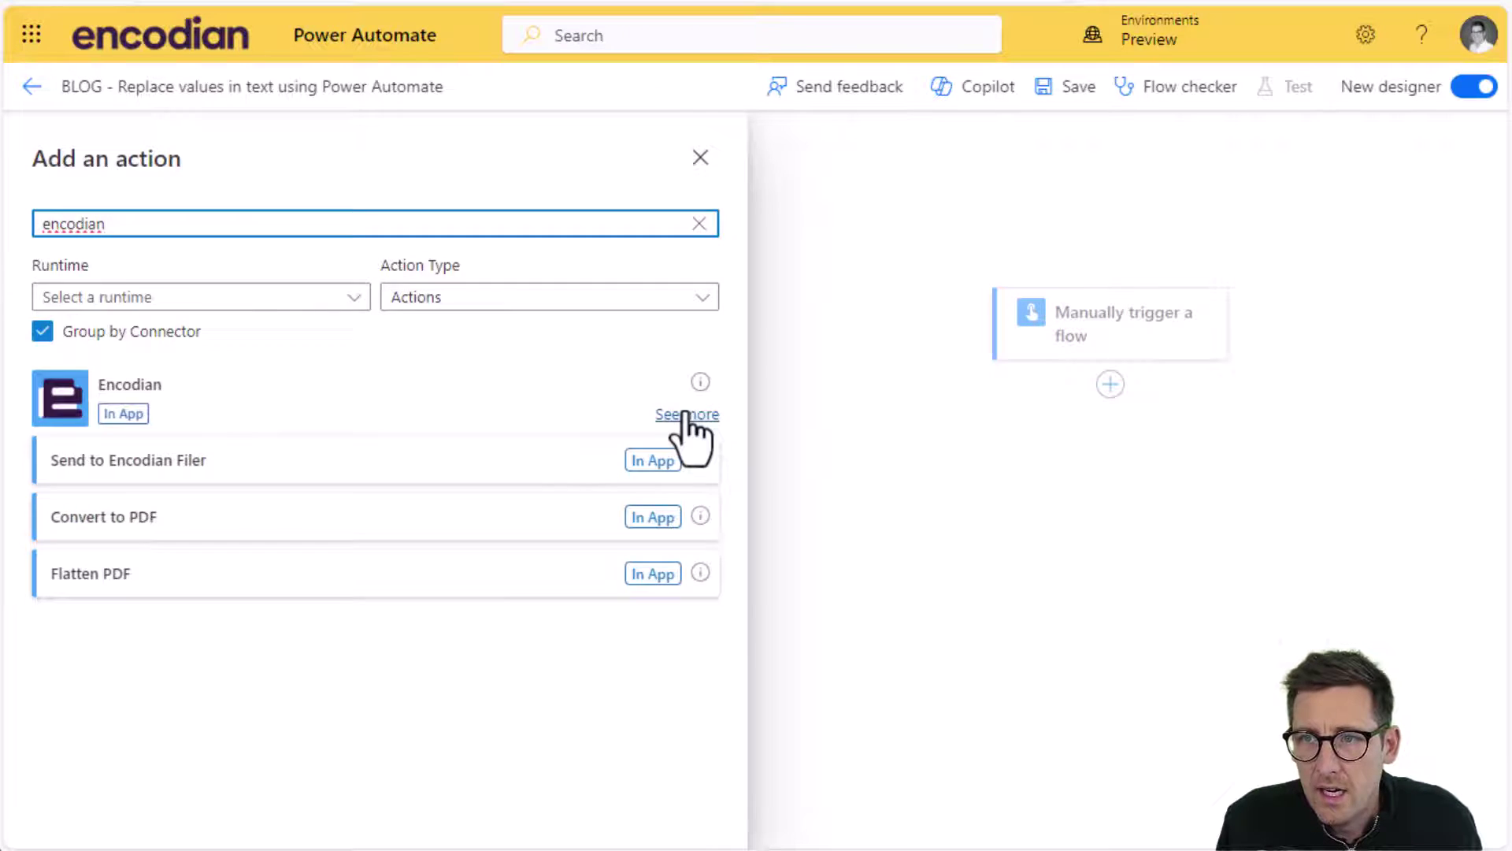
click(685, 412)
scroll(297, 589, down, 15)
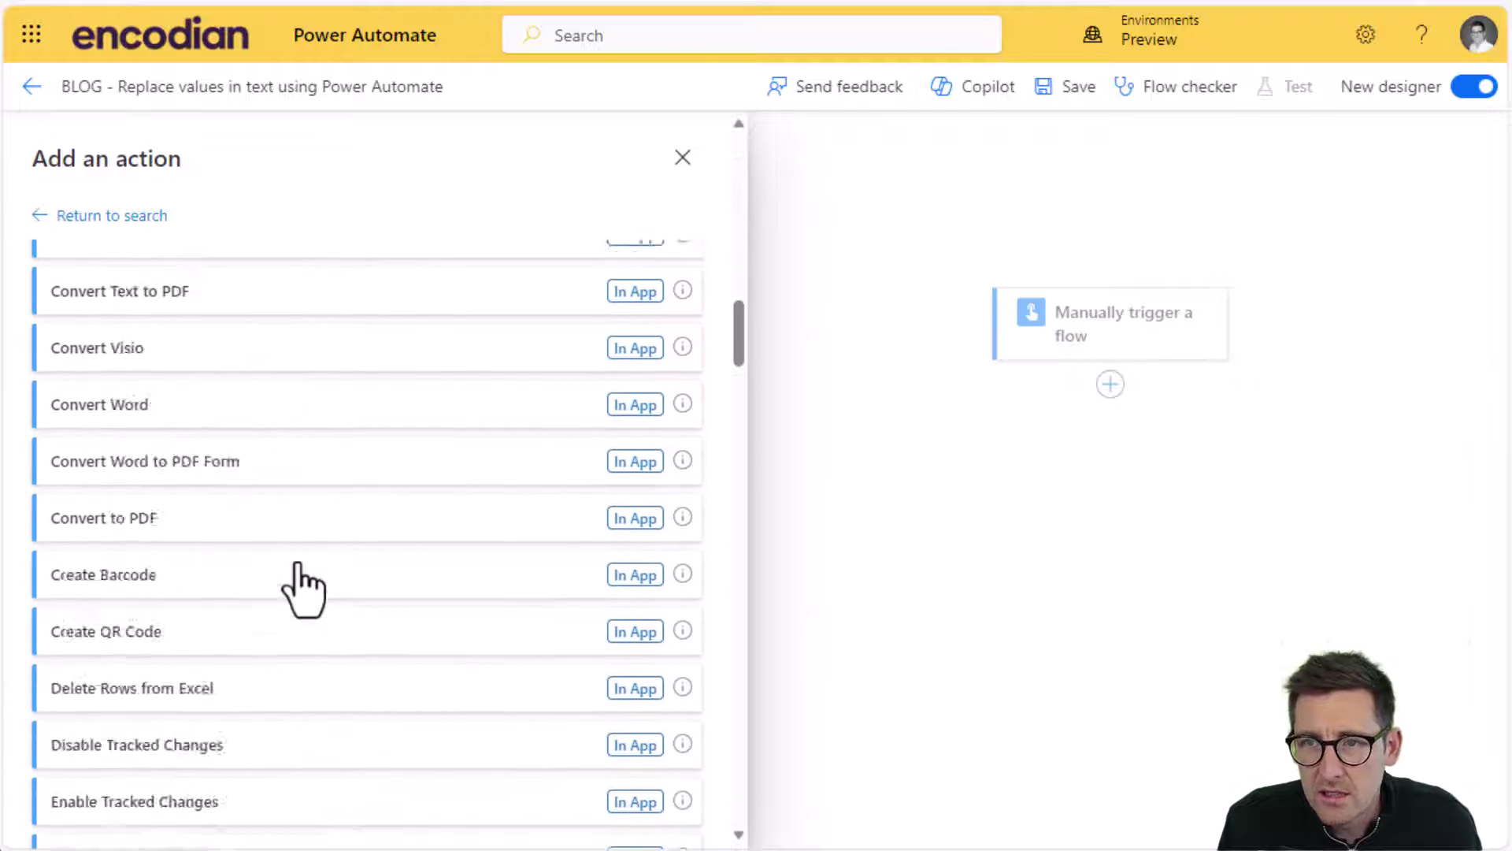
scroll(303, 589, down, 20)
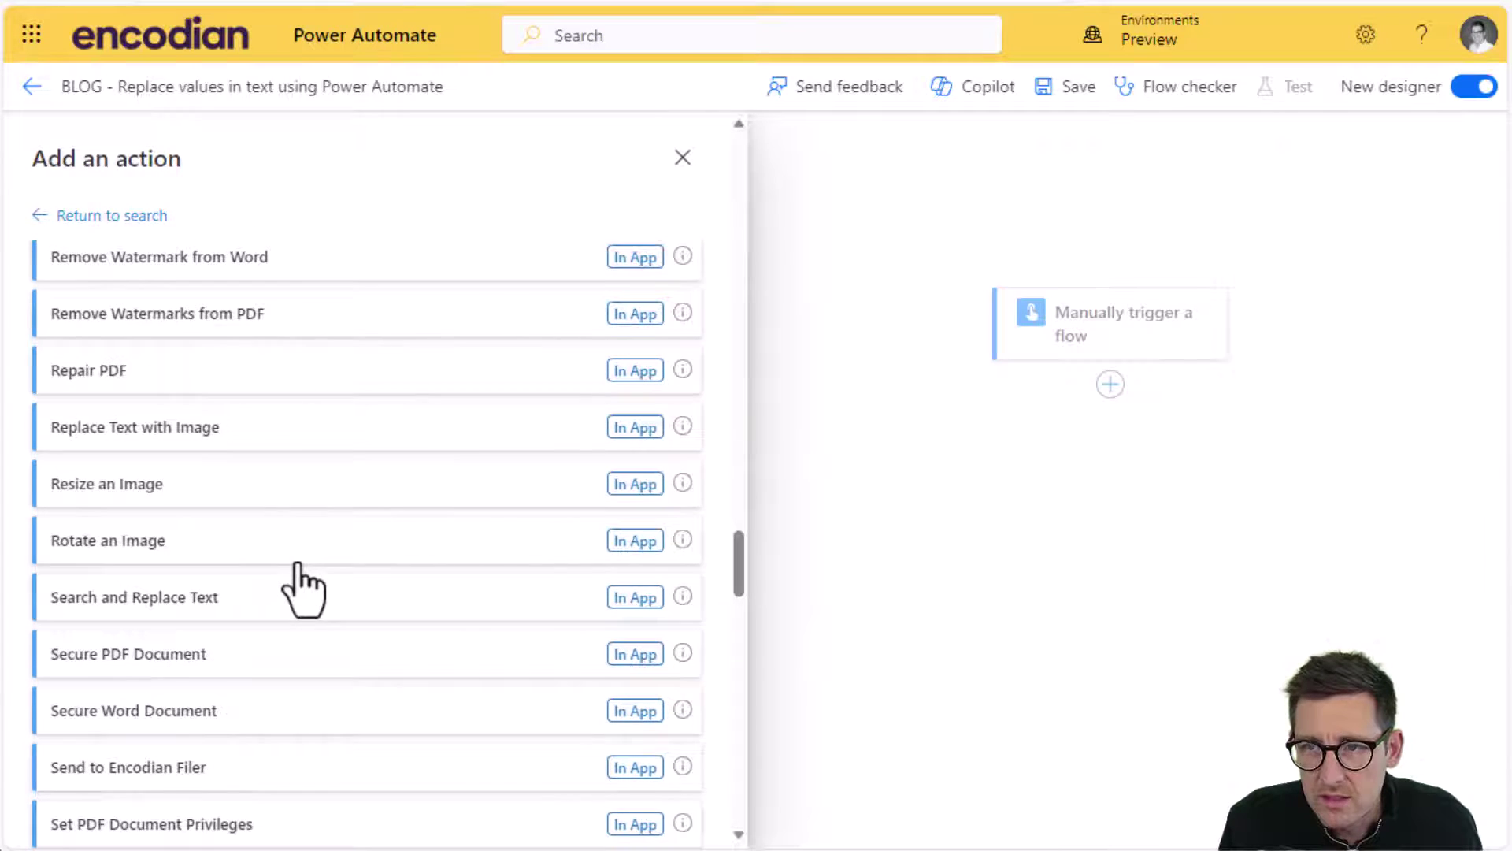
scroll(304, 590, down, 10)
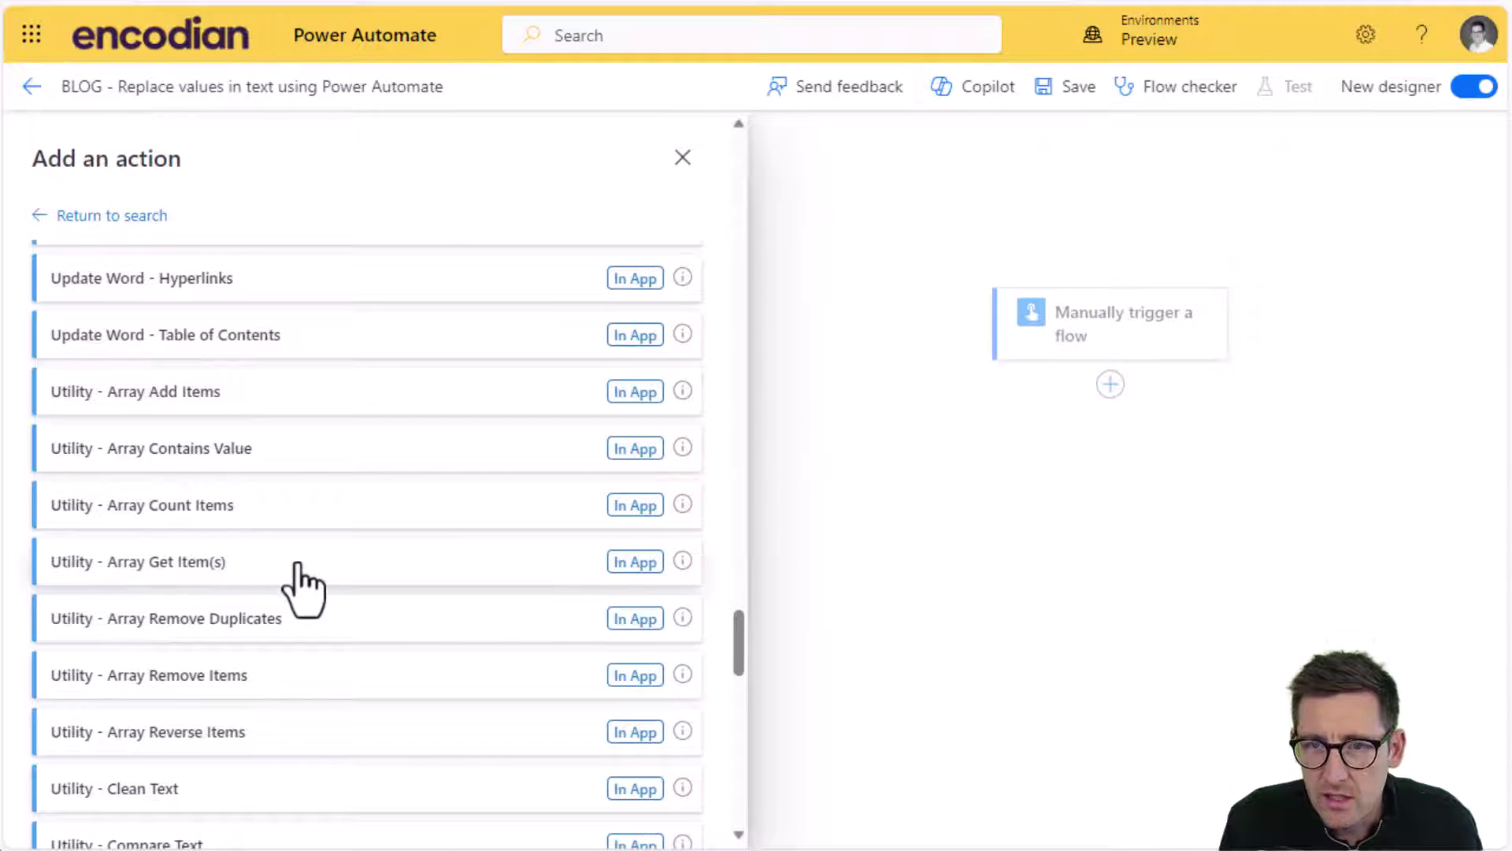
scroll(303, 589, down, 11)
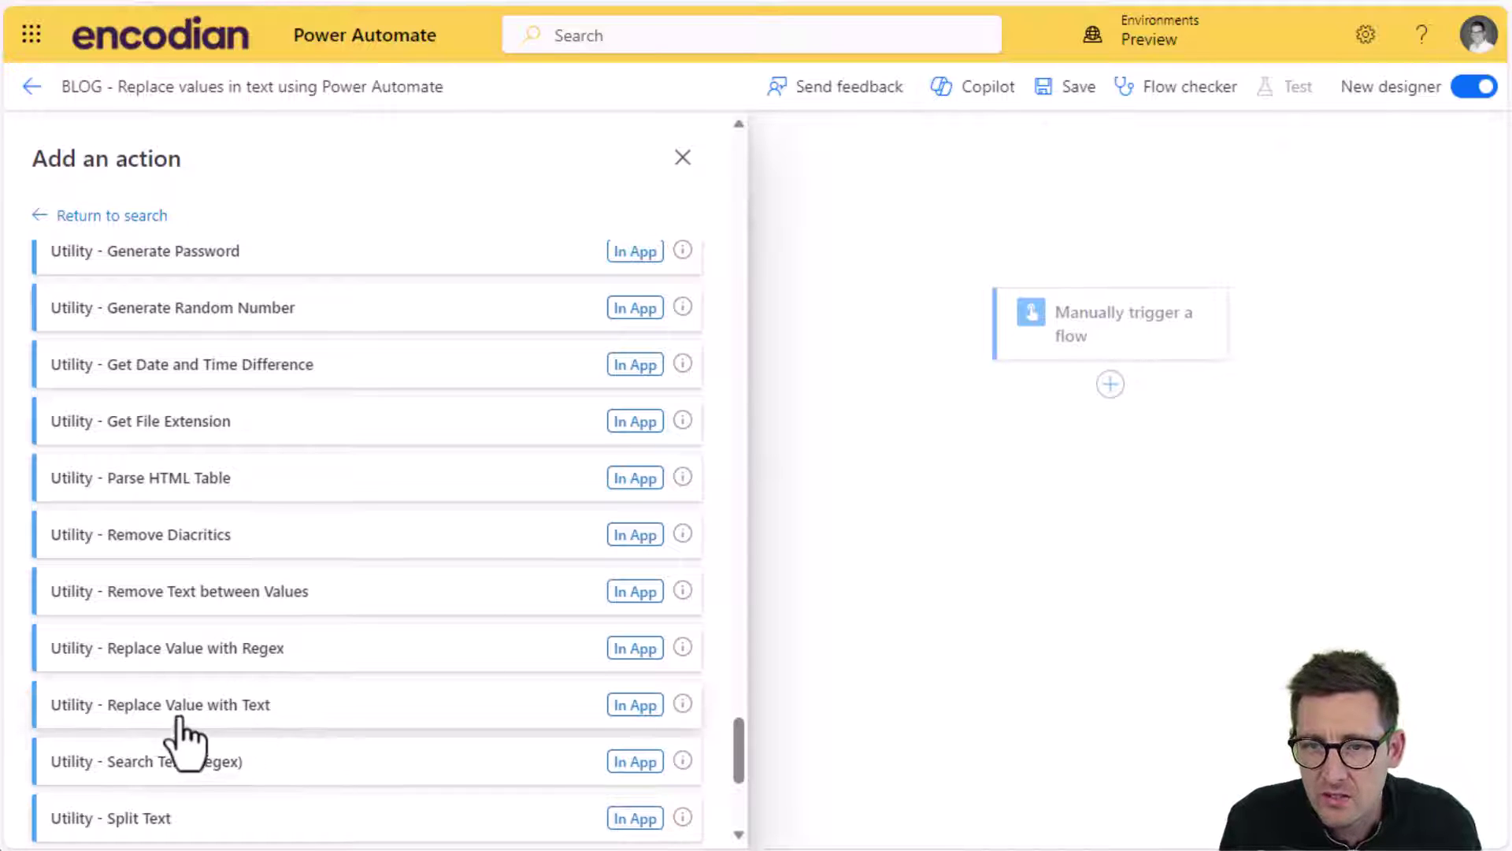
click(371, 719)
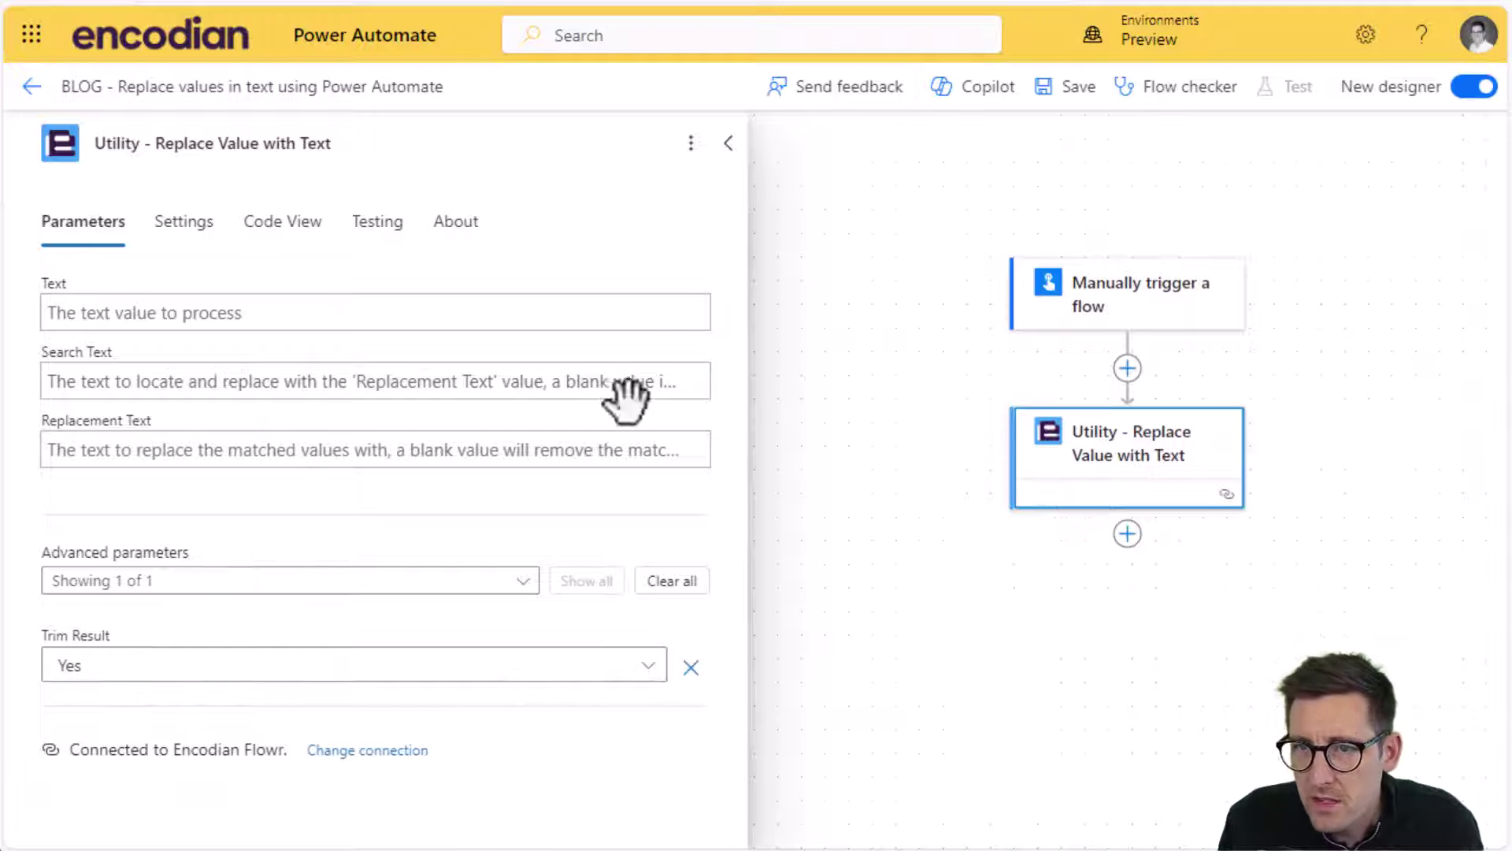
Map dynamic Text, Search For and Replace With into Text, Search Text and Replacement Text.
click(140, 309)
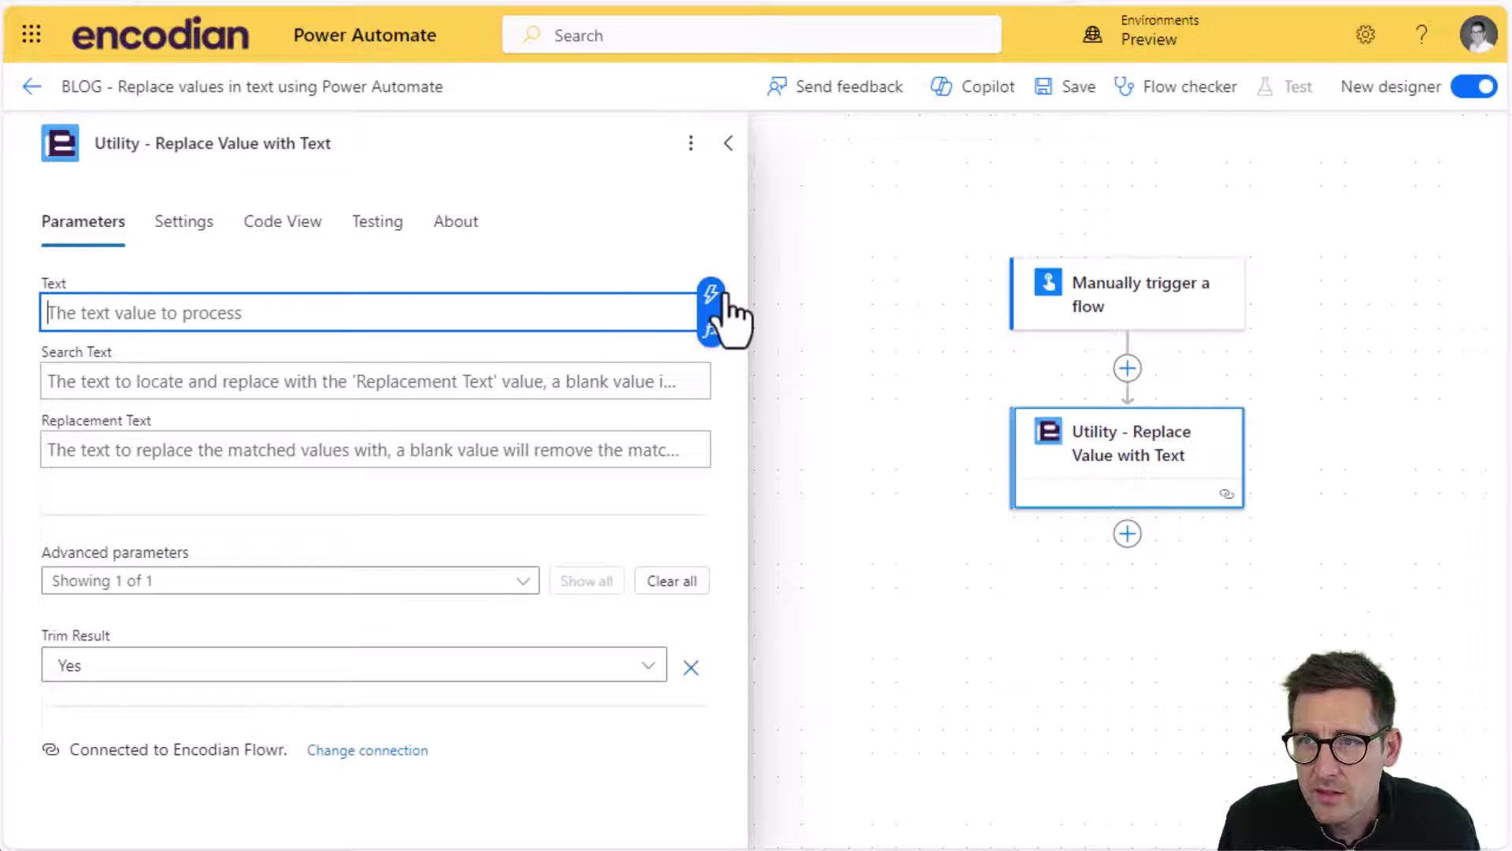
click(712, 295)
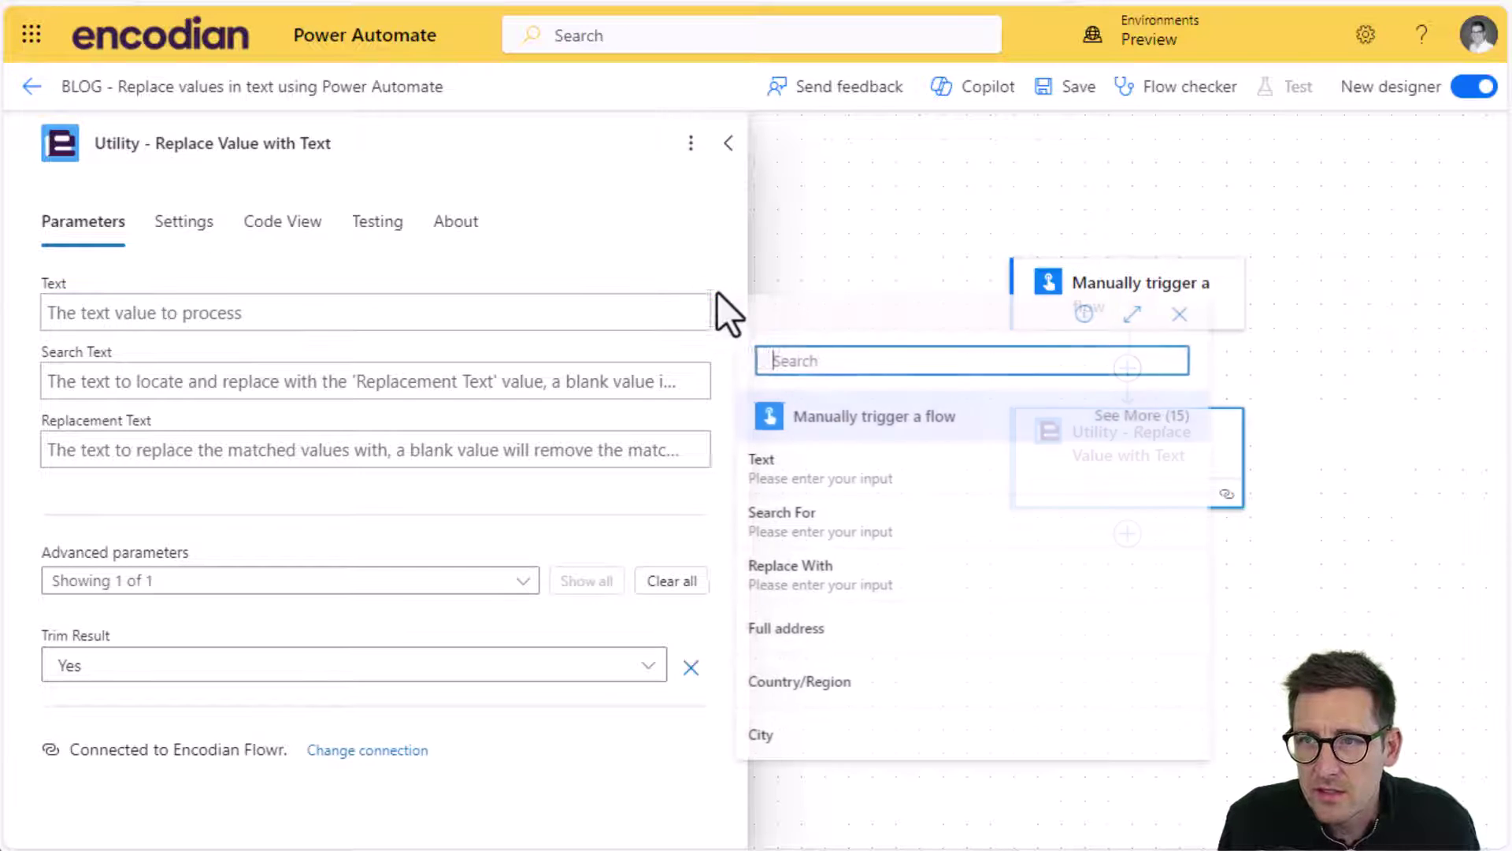
click(819, 473)
click(118, 382)
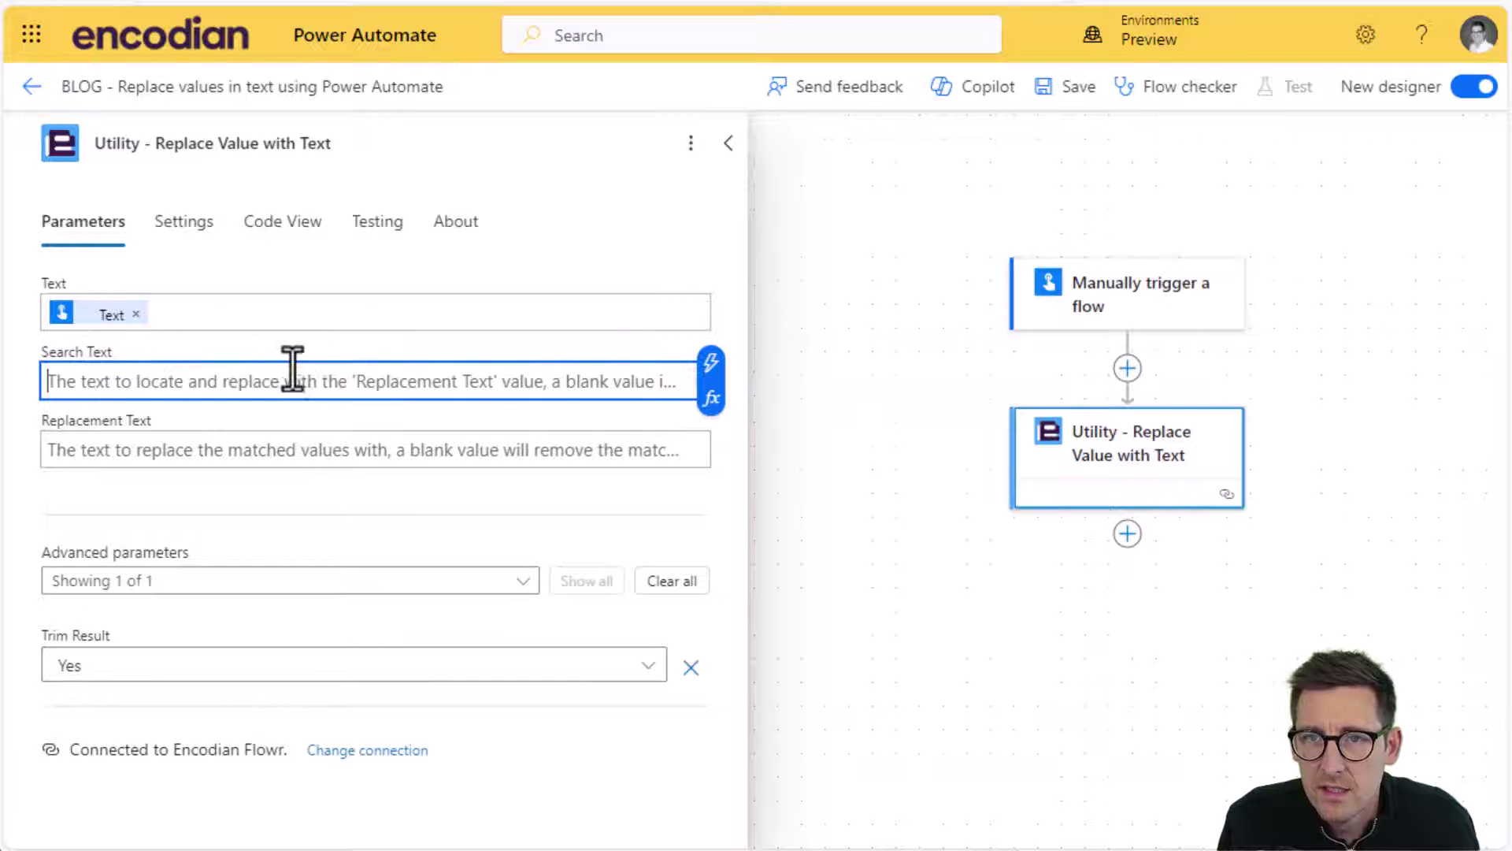
click(712, 364)
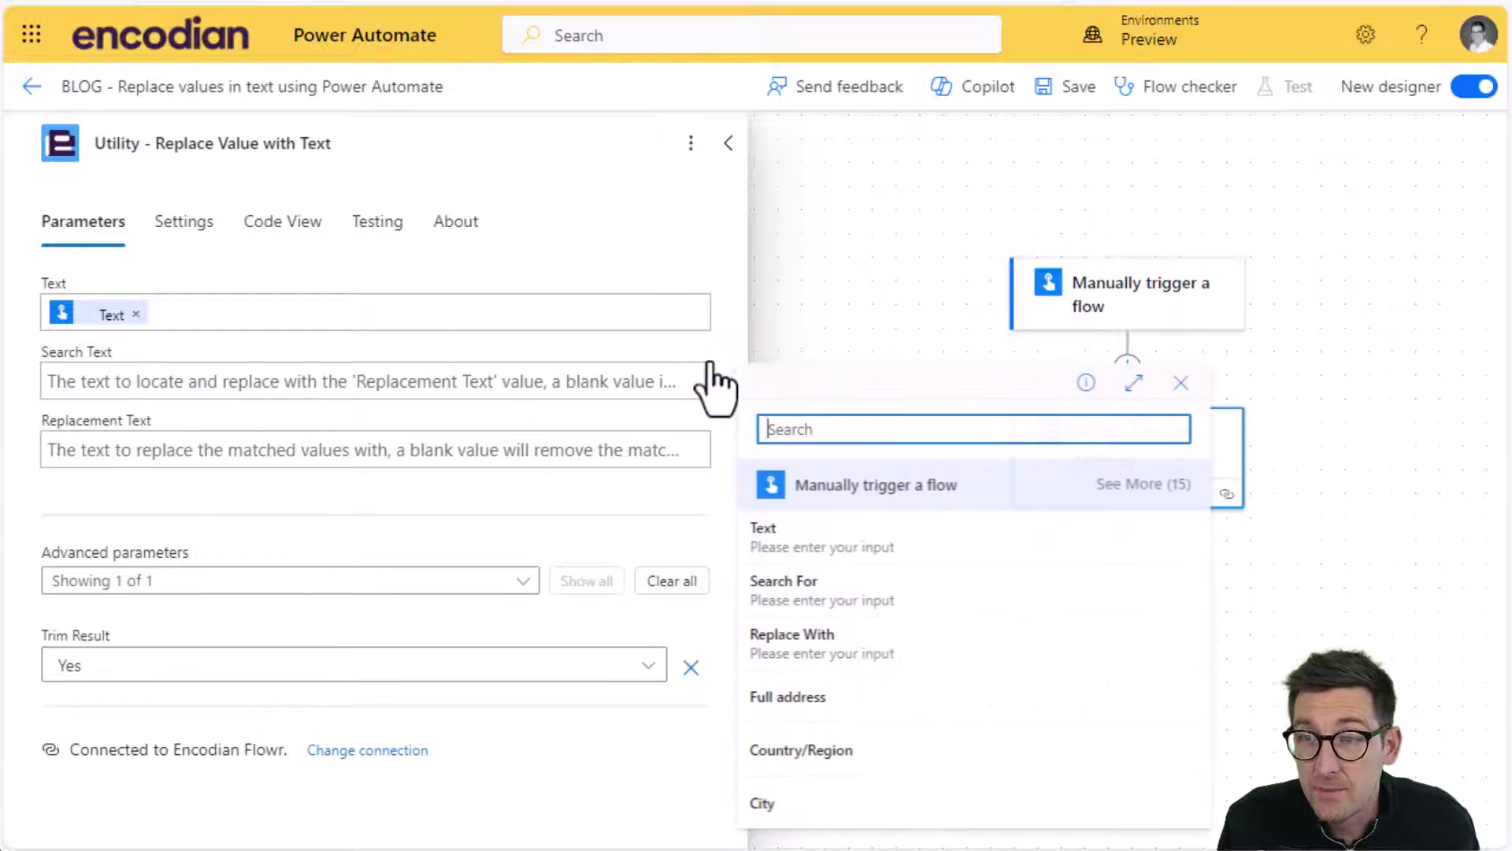
click(869, 603)
click(211, 444)
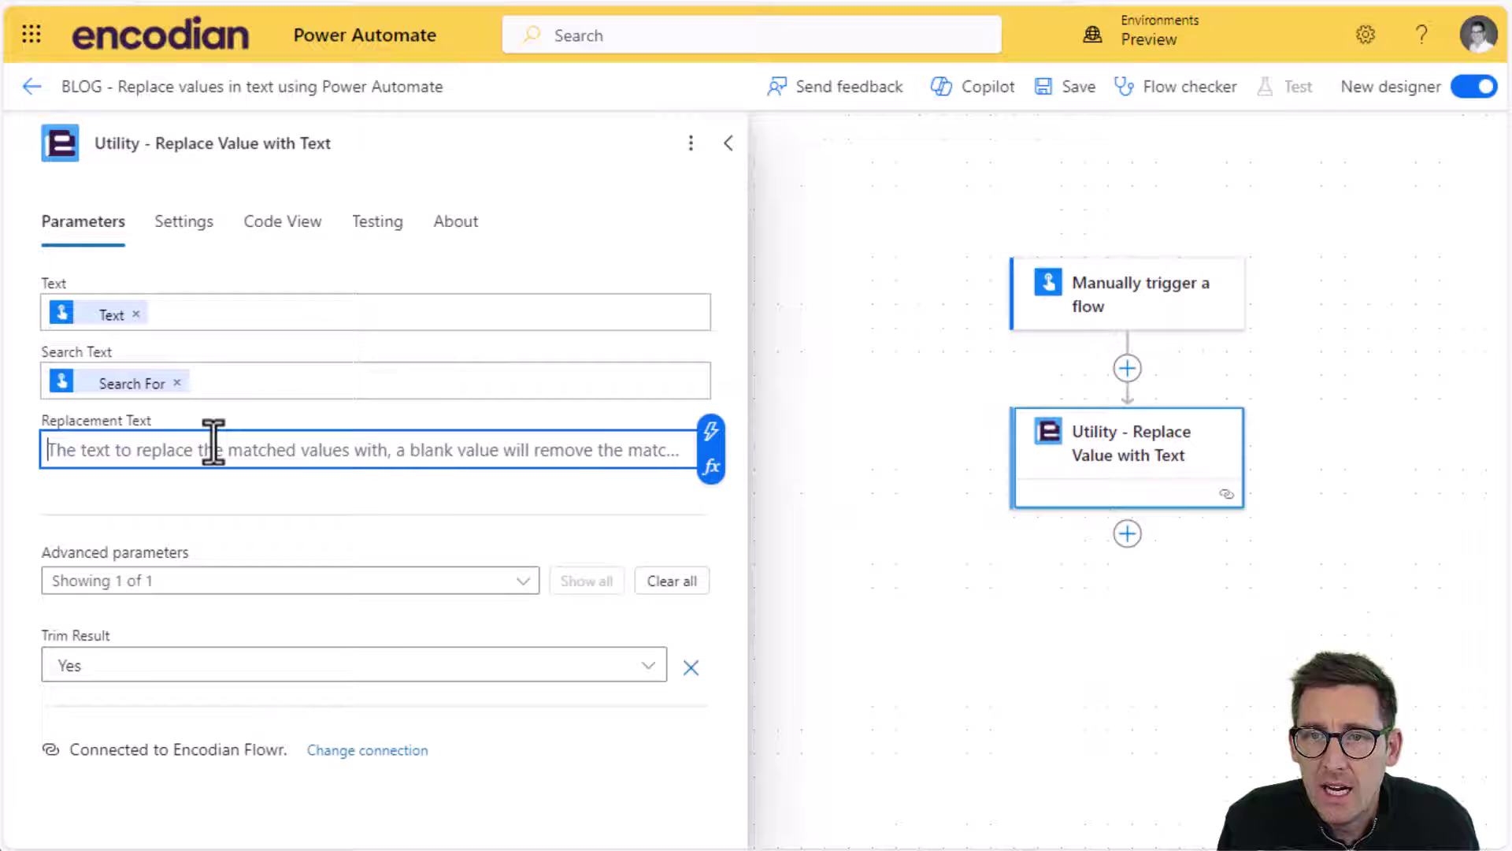
click(712, 432)
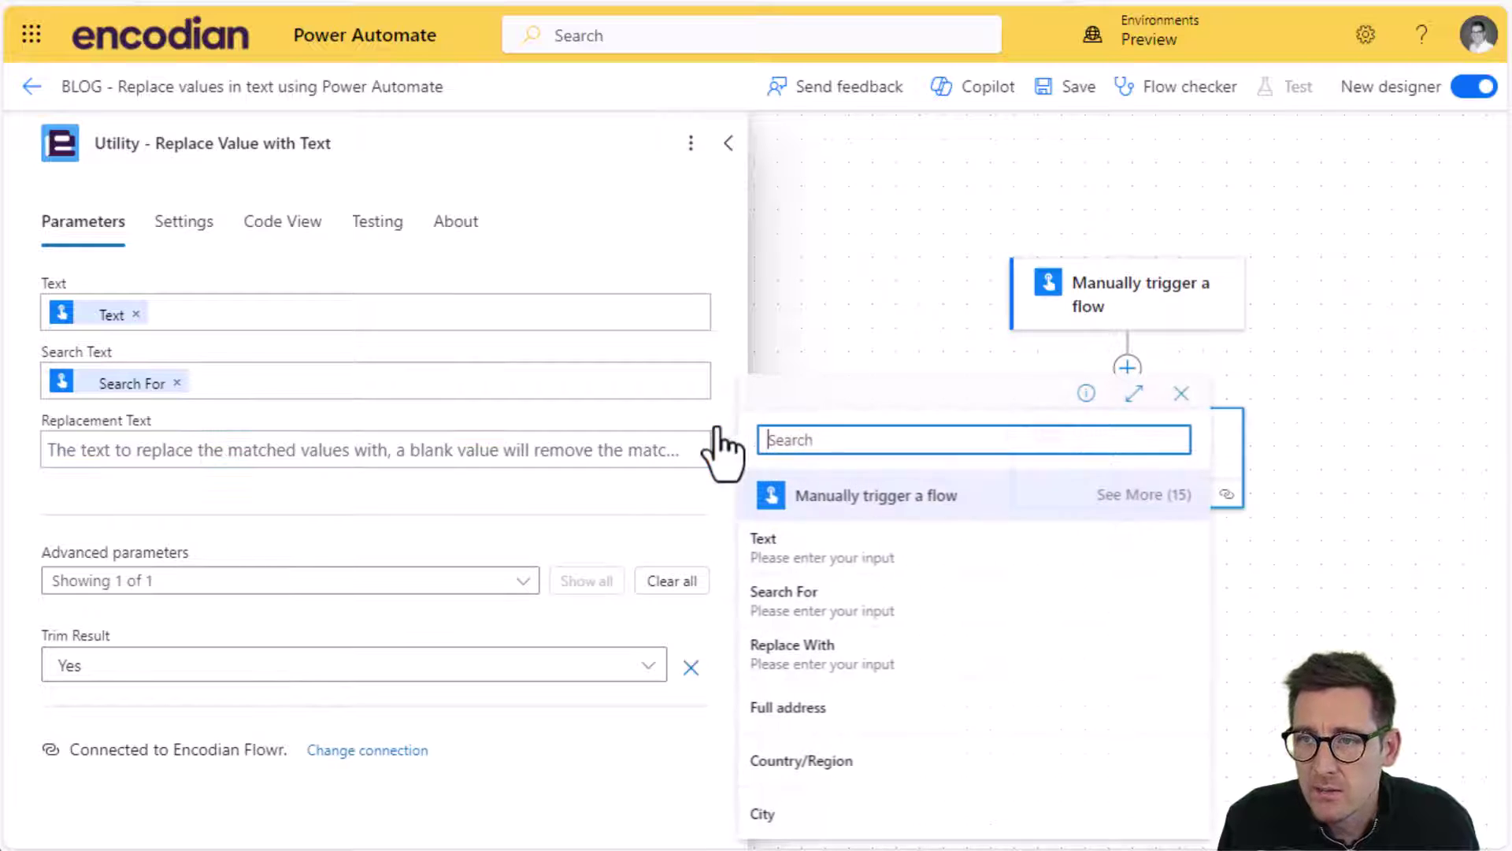
click(837, 675)
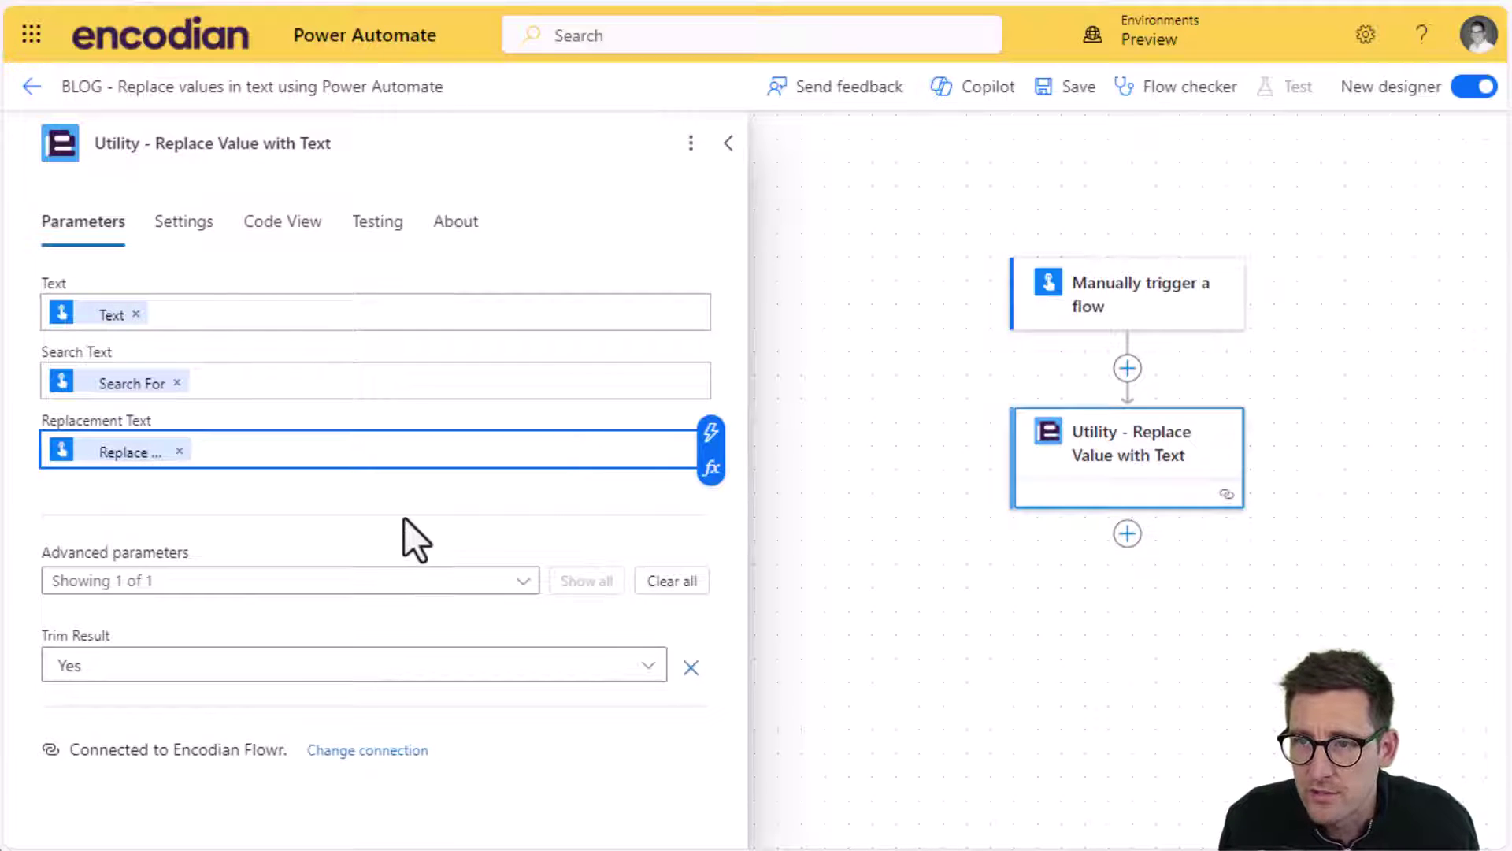
Add a 'Send me an email notification' action after the replace step.
click(1128, 534)
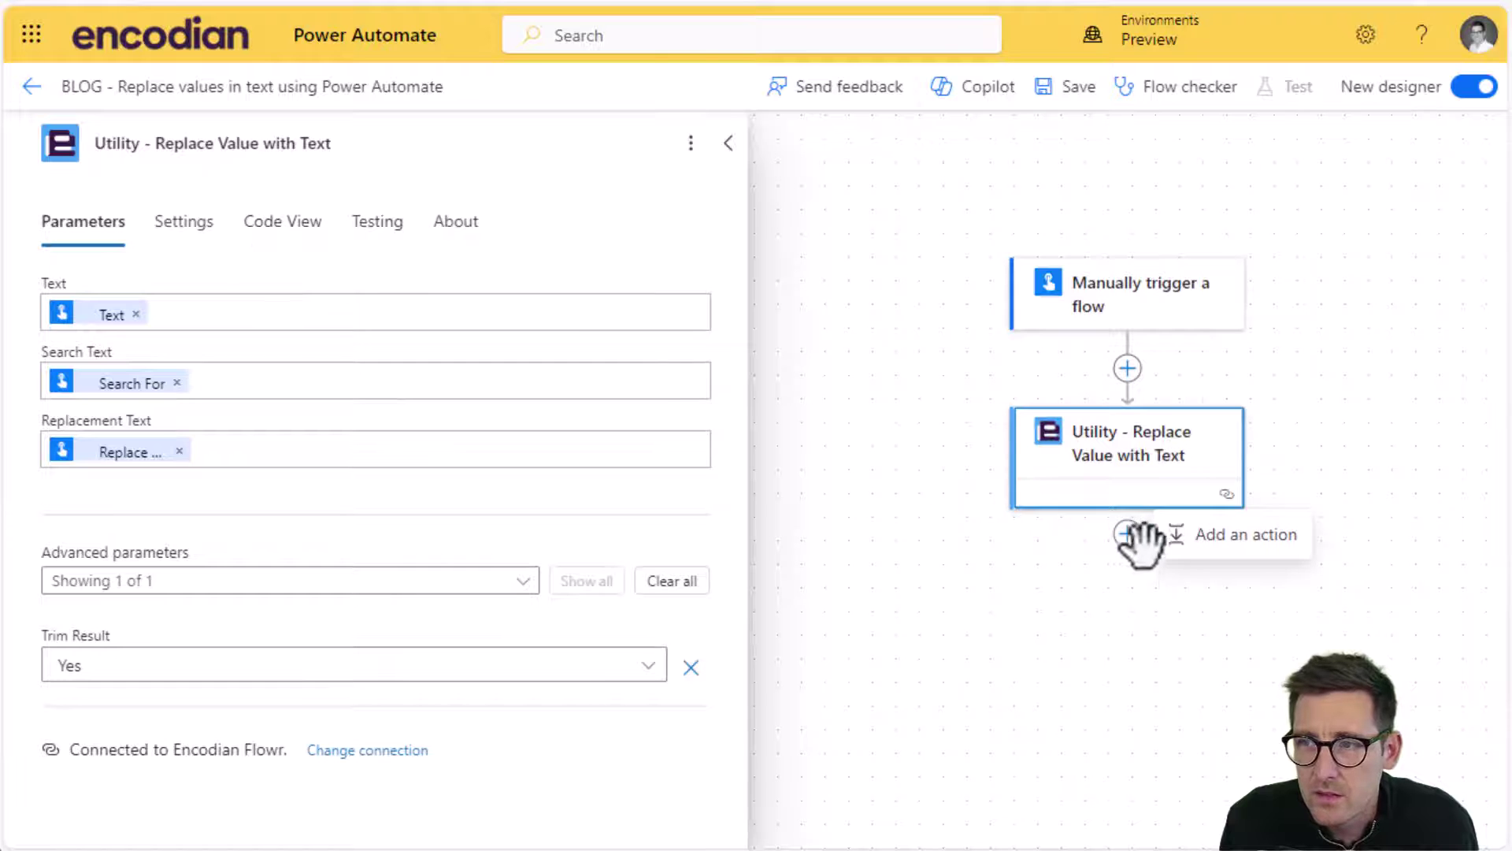
click(1185, 545)
text(se)
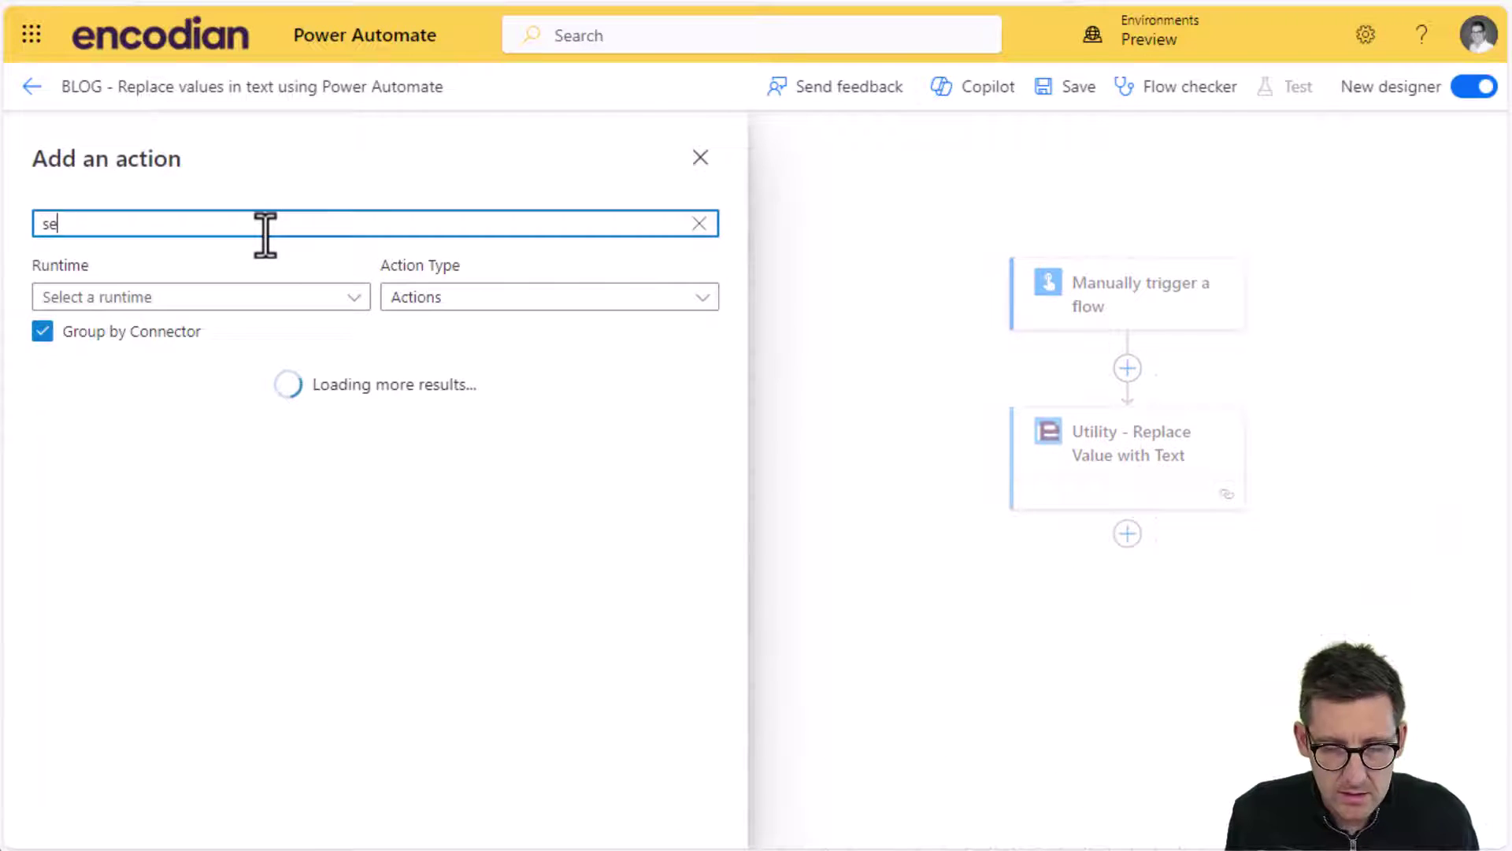
text(nd email)
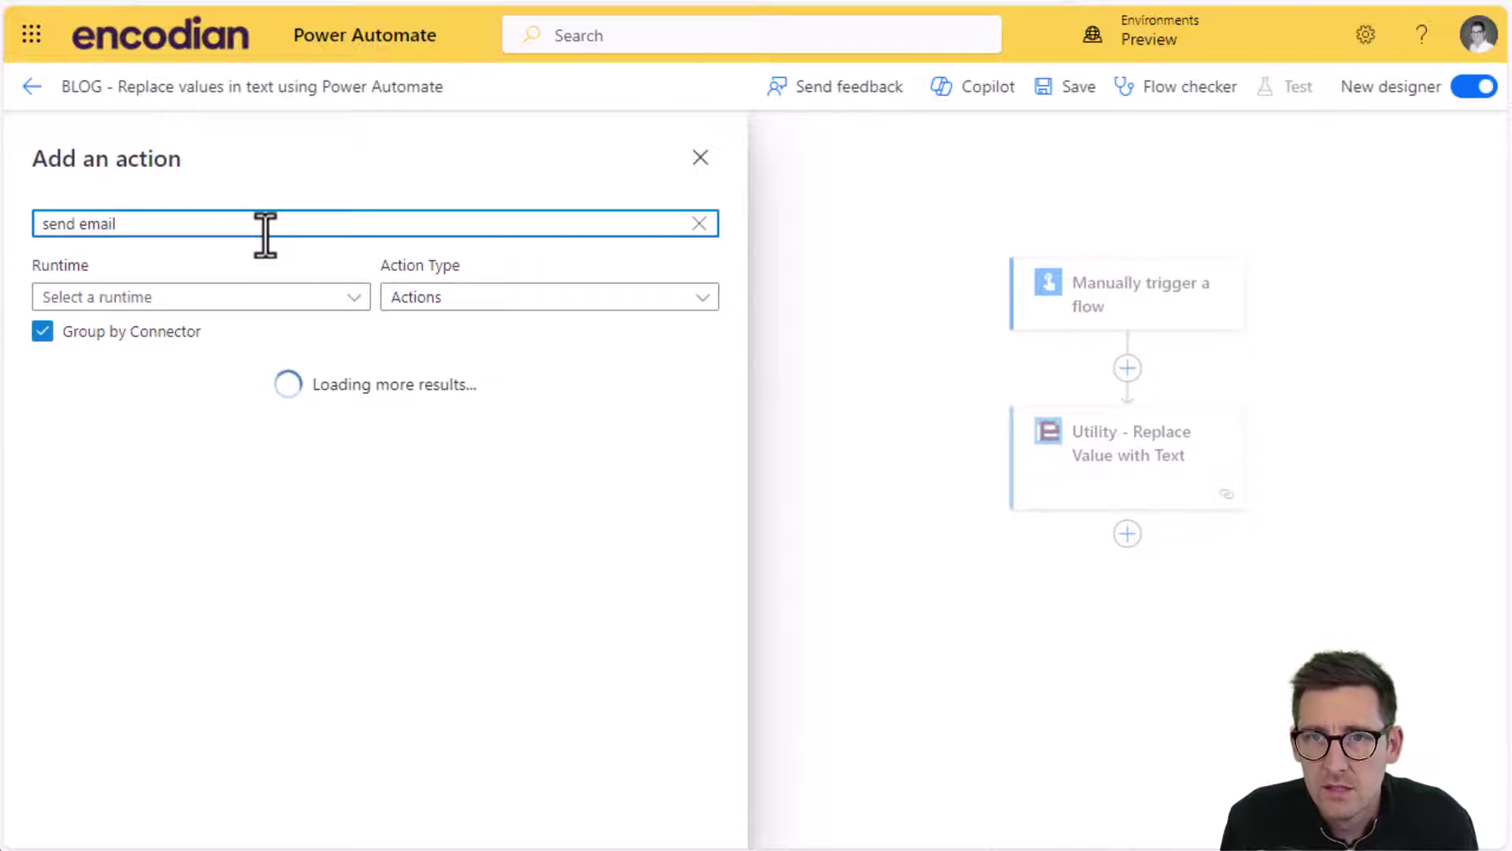
scroll(134, 776, down, 1)
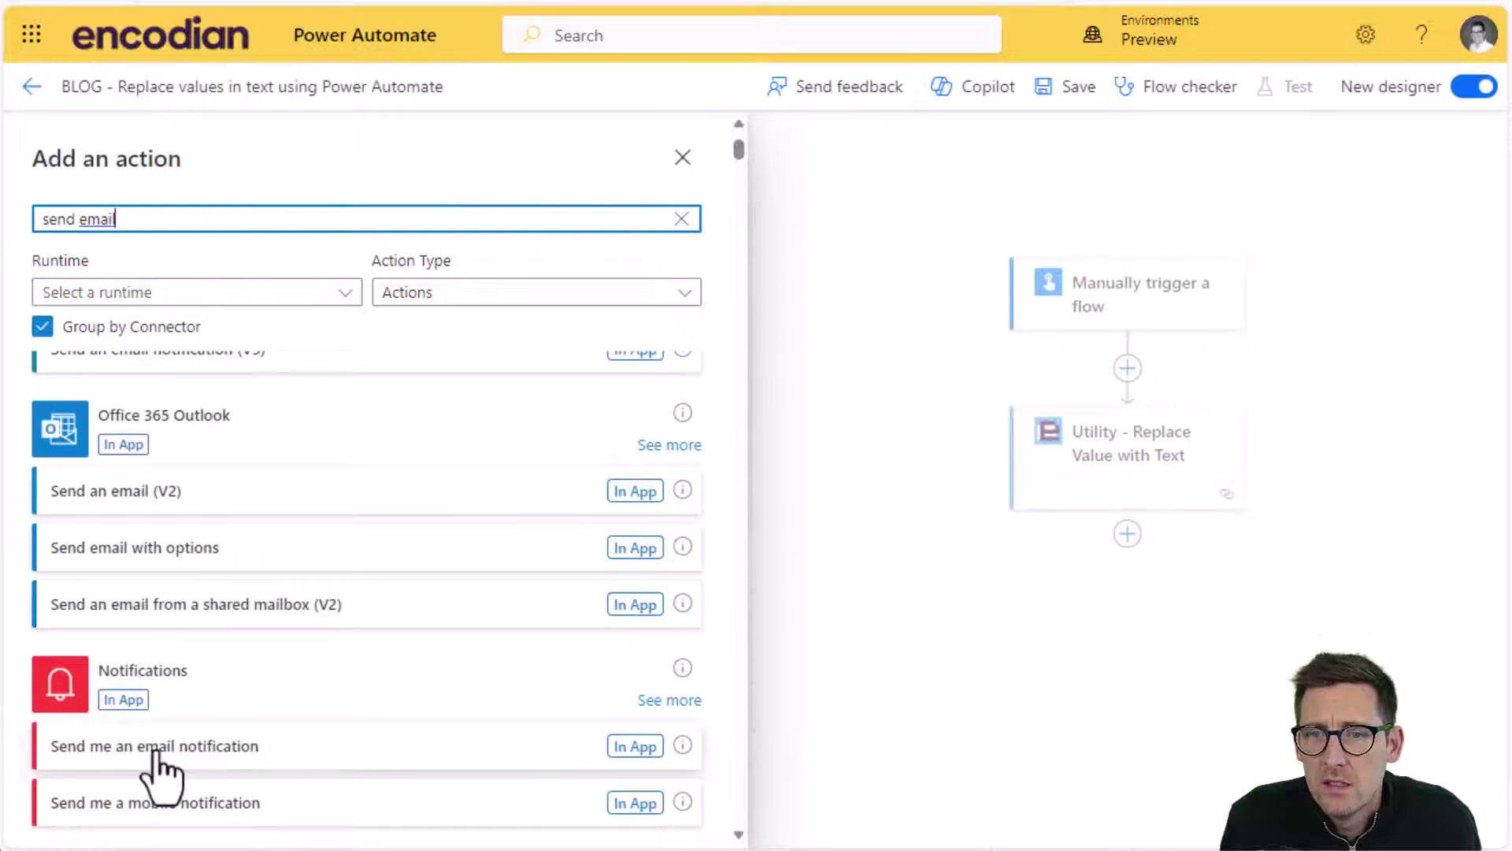
click(157, 749)
Set the email subject to 'Text Replacement Utility' and the body to 'Processed Value:' plus Result.
click(238, 313)
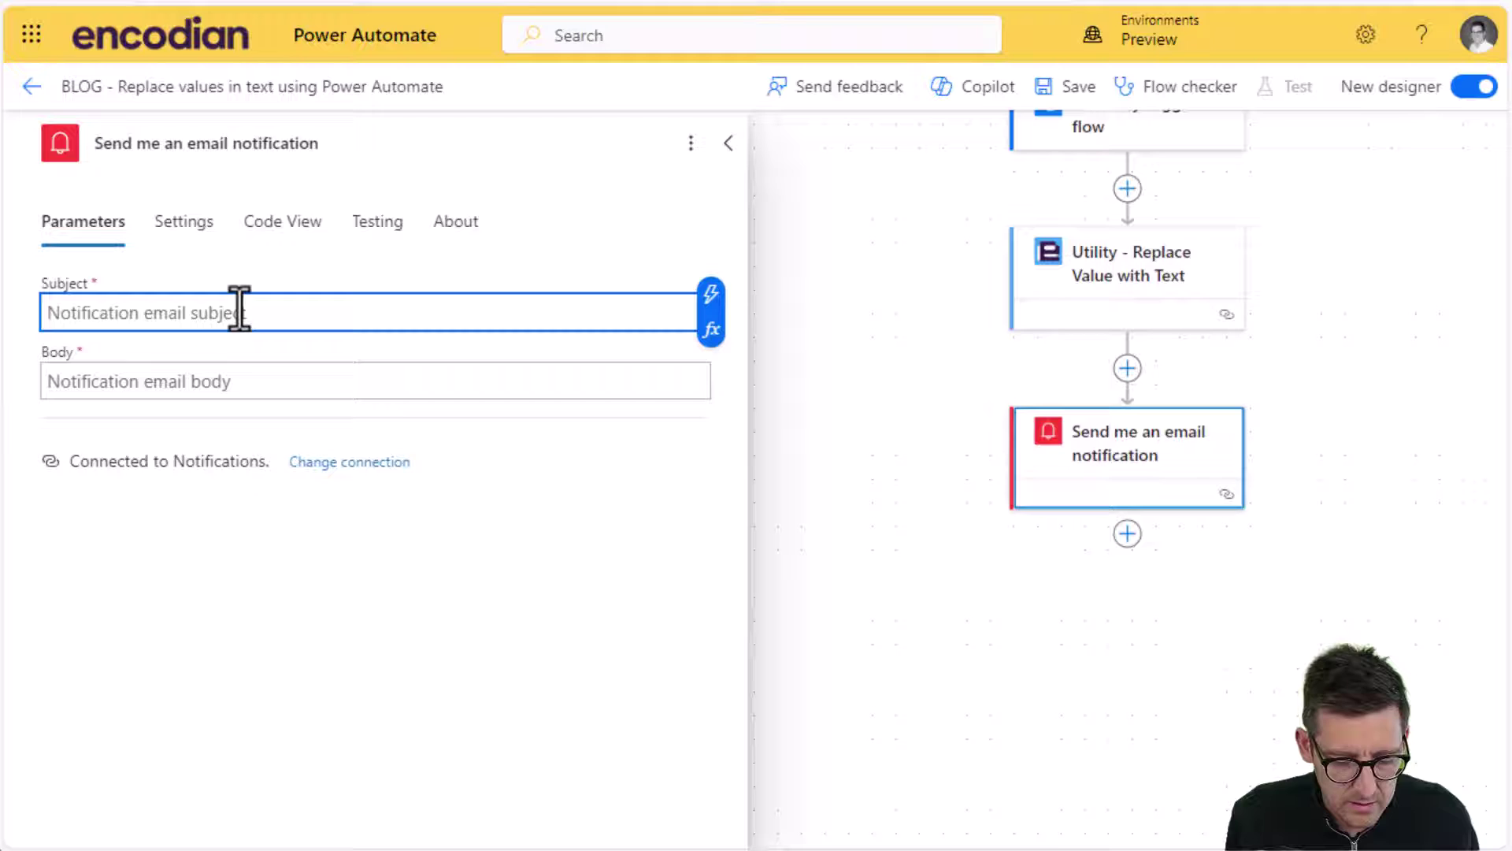
text(Text Replacement)
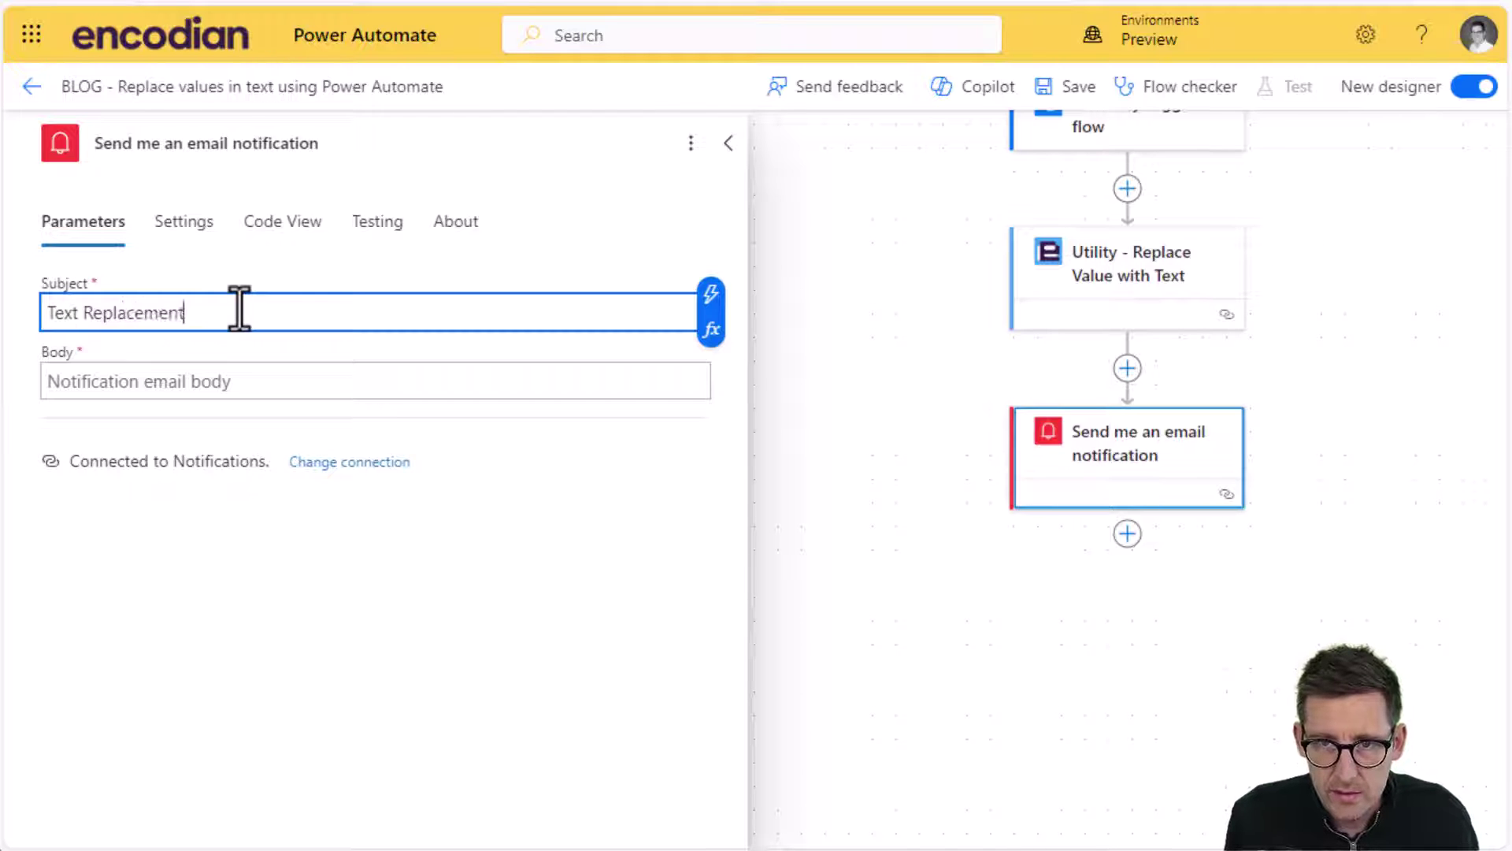
text( Utility)
key(Tab)
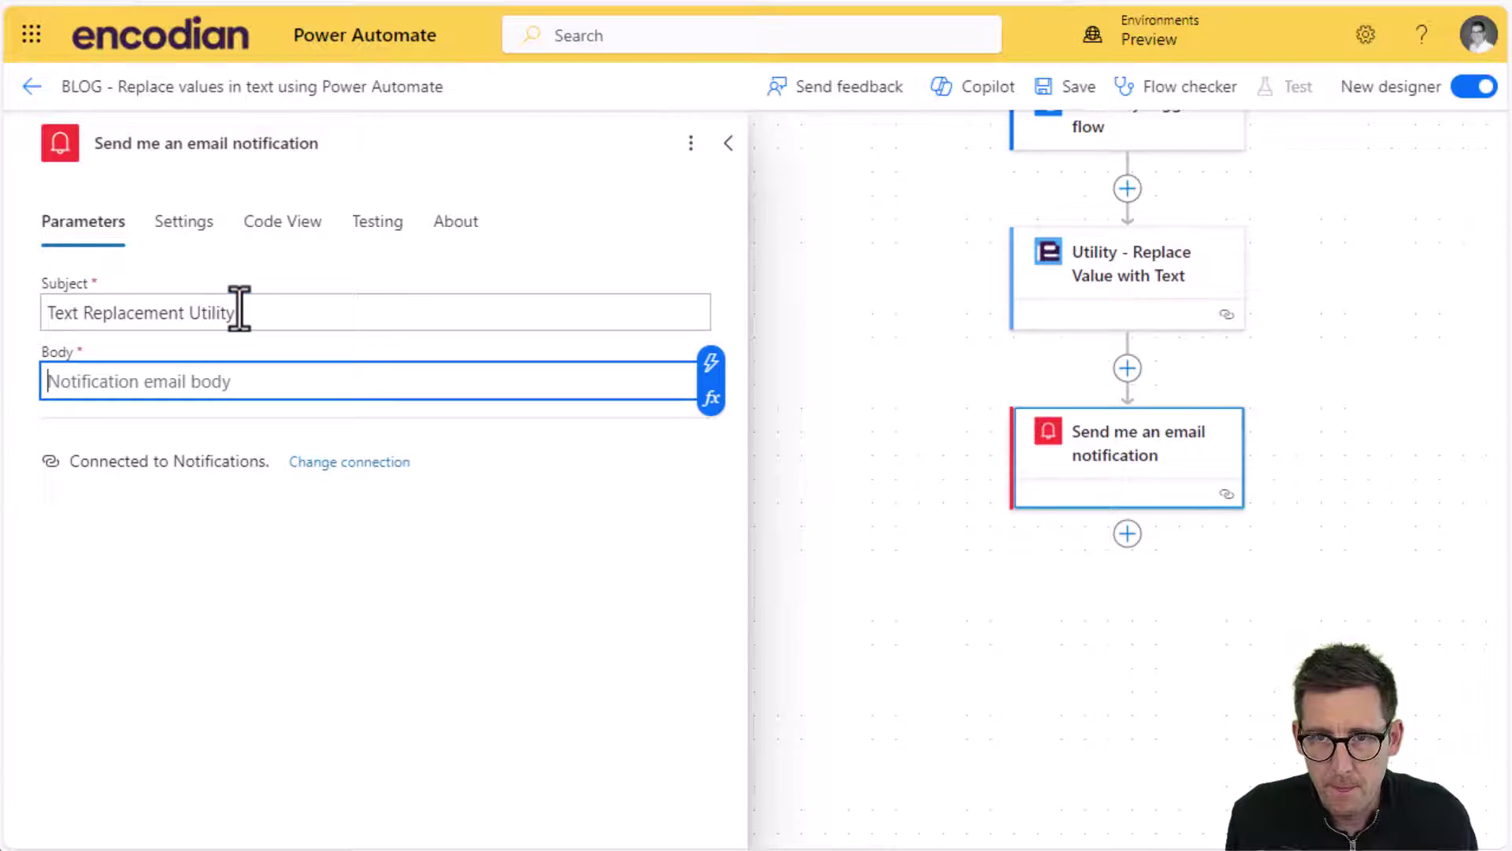
text(PRocessed)
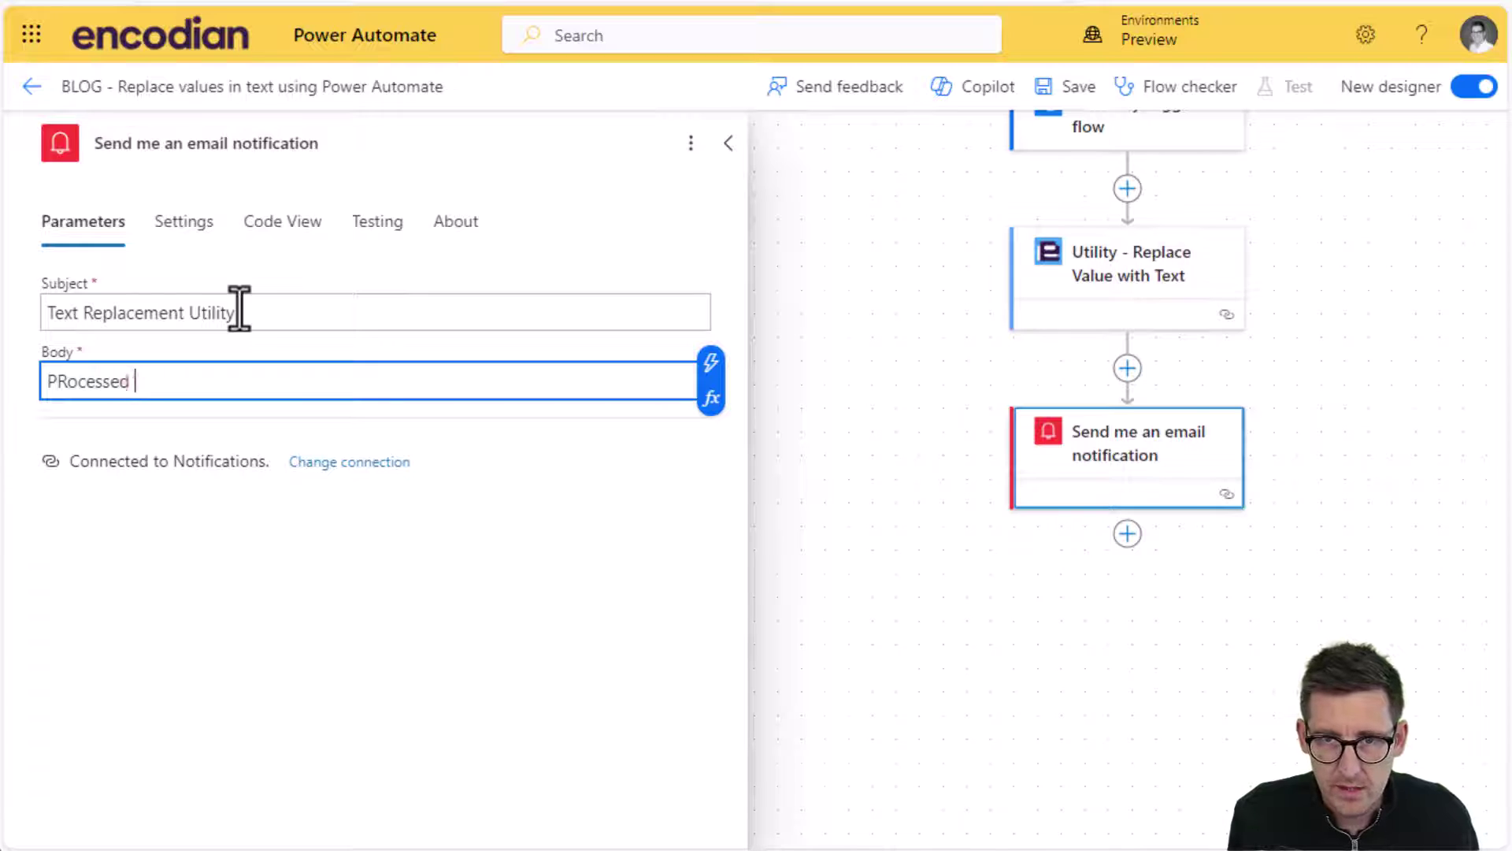
key(BackSpace)
key(BackSpace)
key(BackSpace)
key(BackSpace)
key(BackSpace)
key(BackSpace)
key(BackSpace)
key(BackSpace)
text(roce)
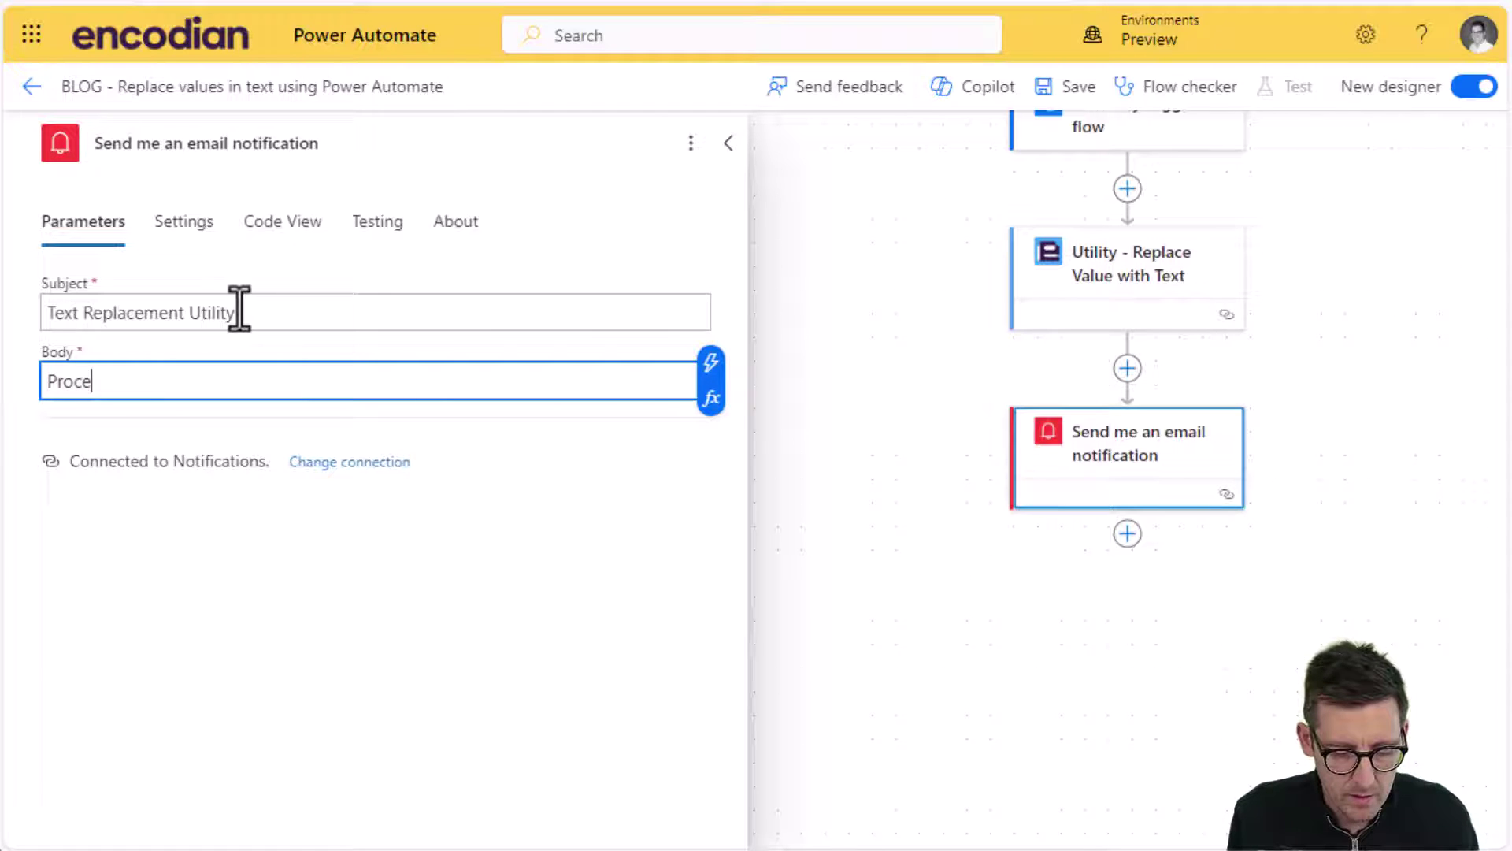
text(ssed Value:)
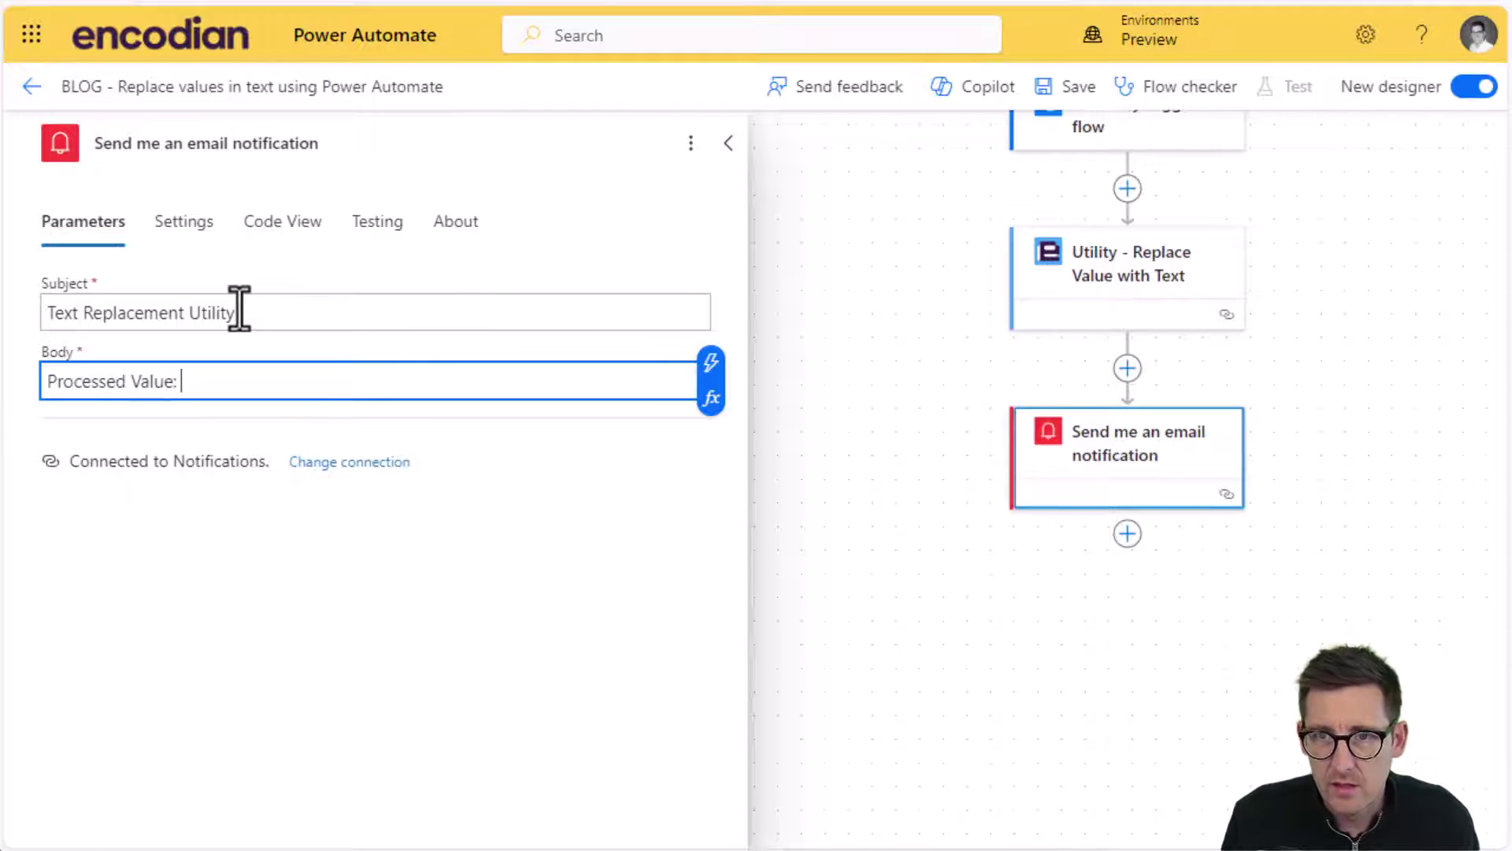
click(712, 364)
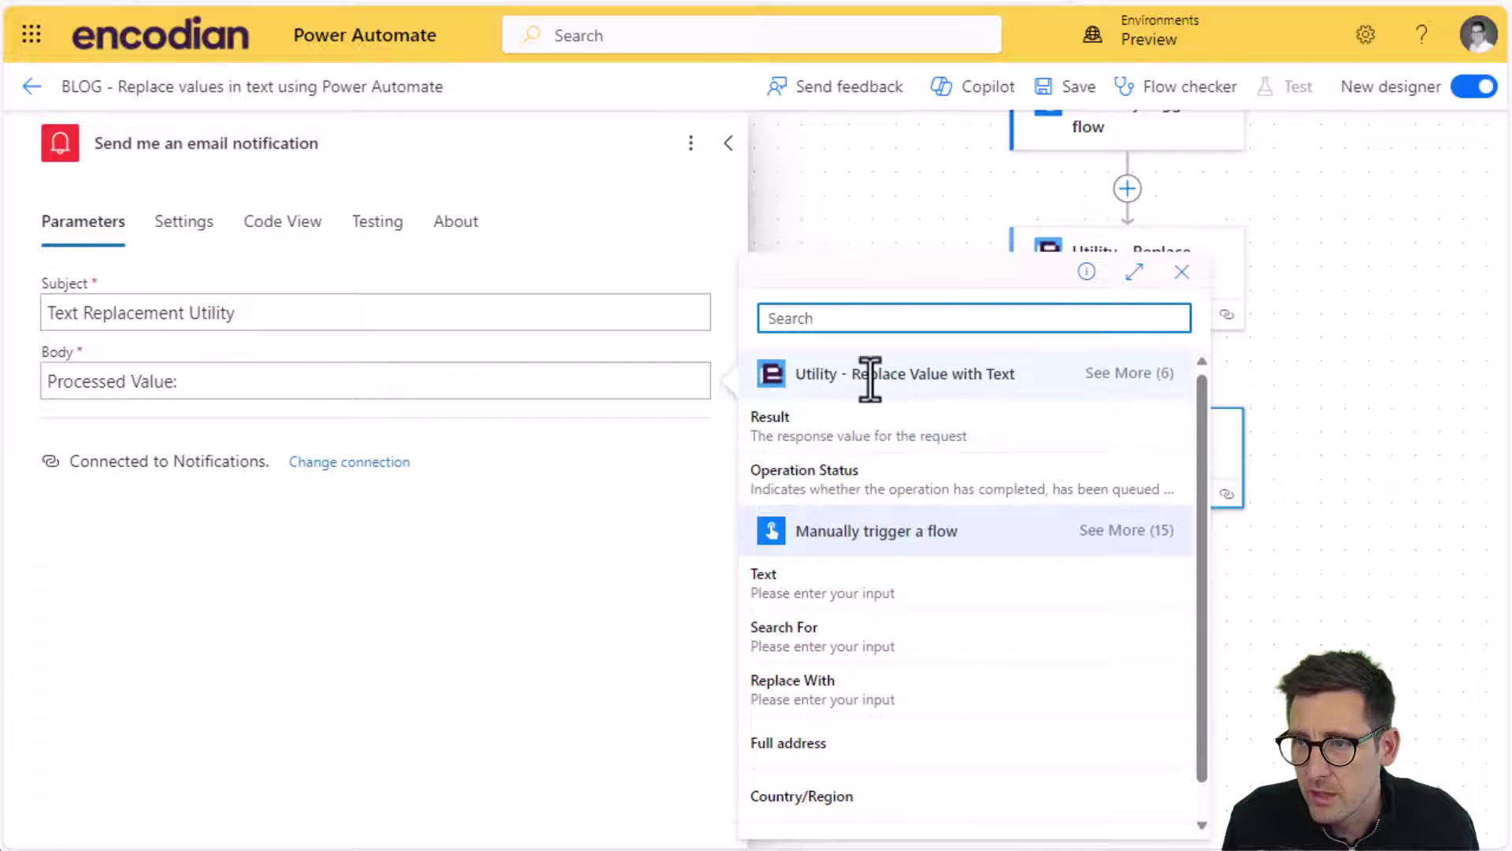
click(780, 429)
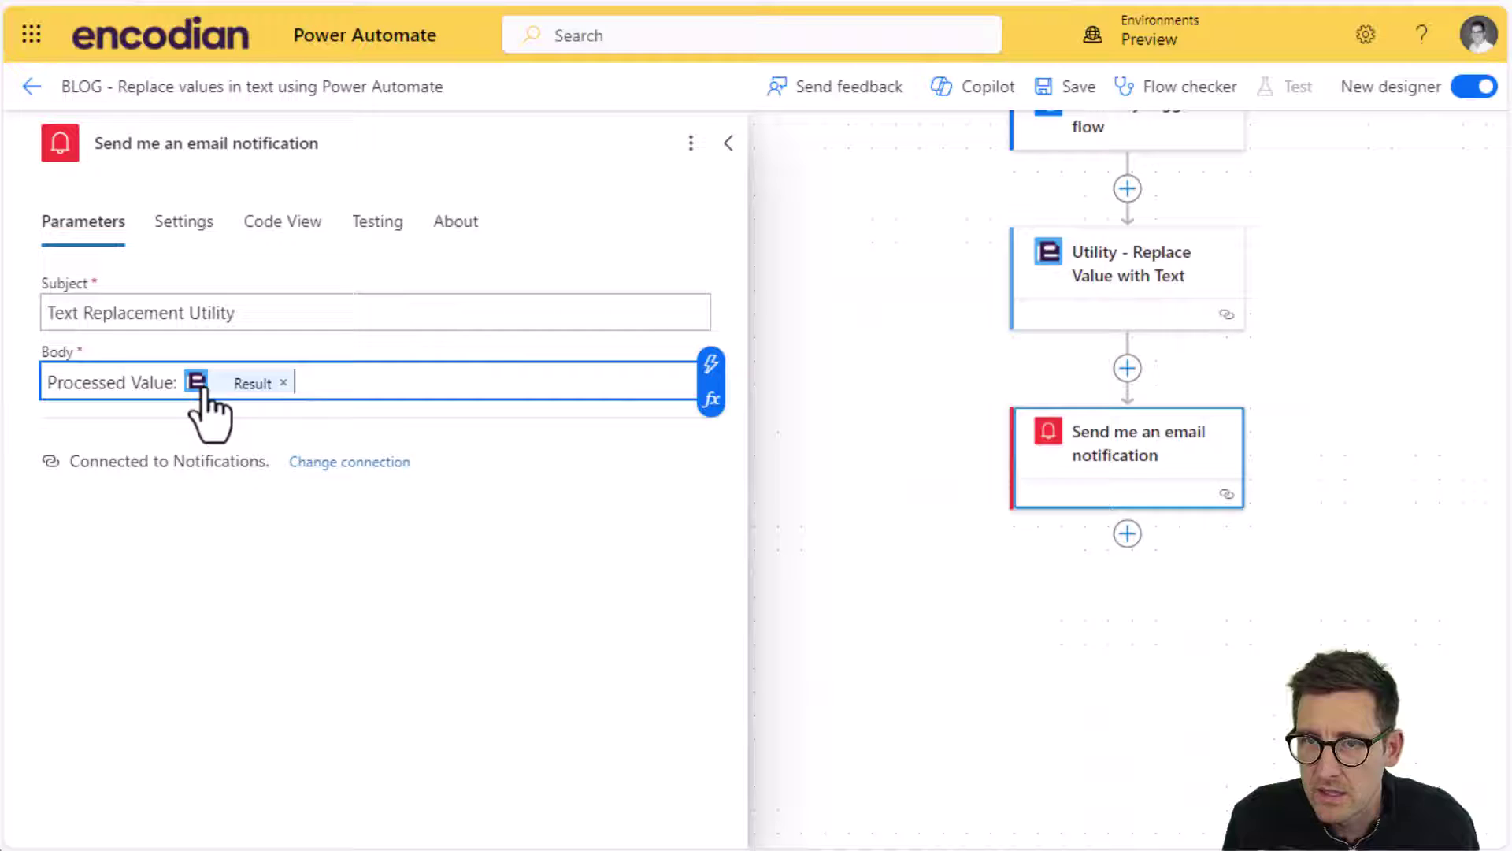
scroll(887, 584, up, 2)
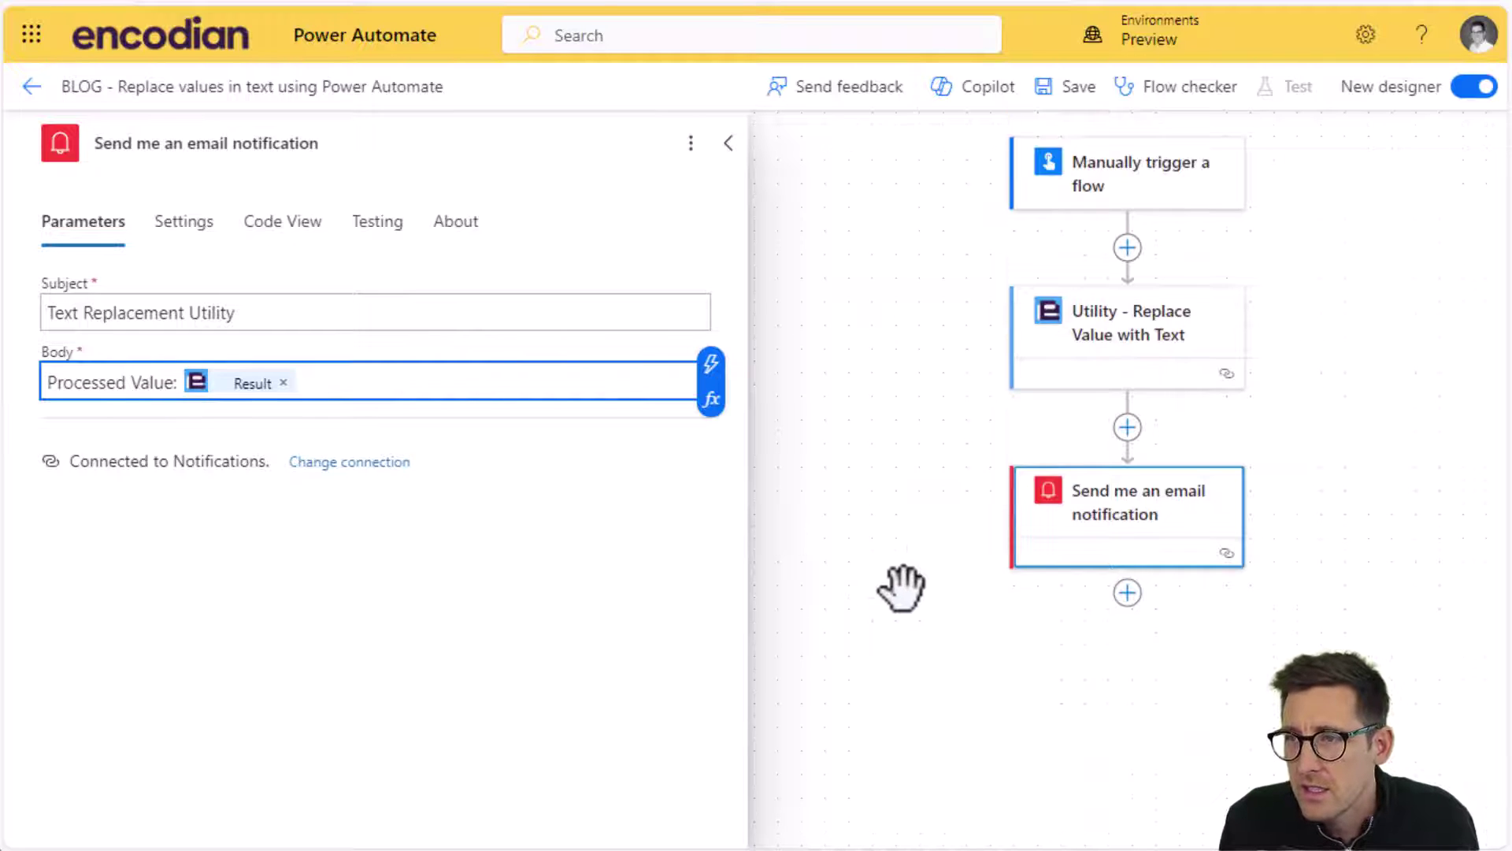
drag(931, 432, 695, 442)
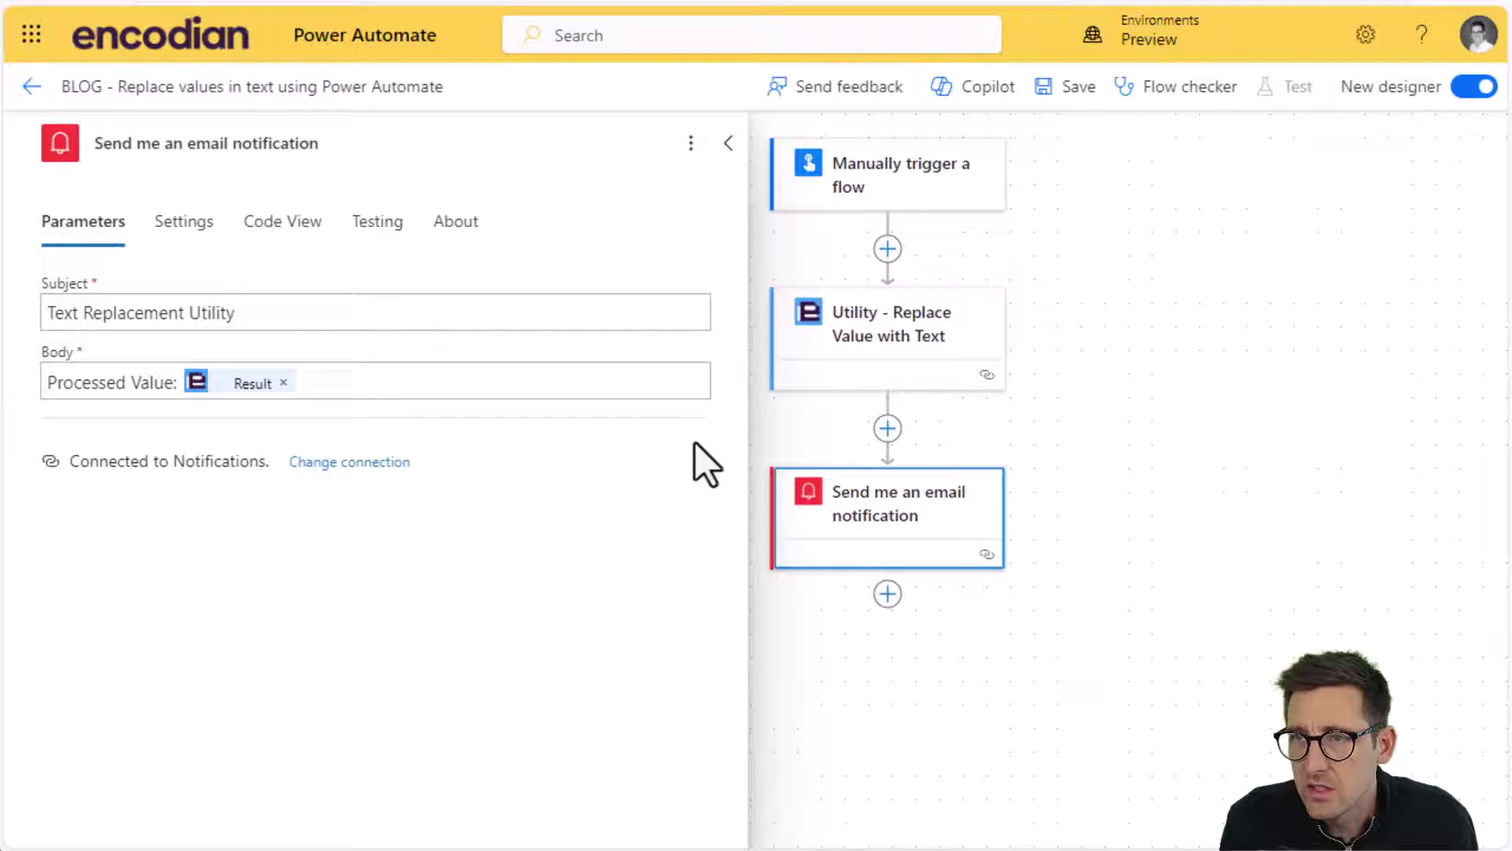
Save the flow and start a manual test run.
click(1085, 101)
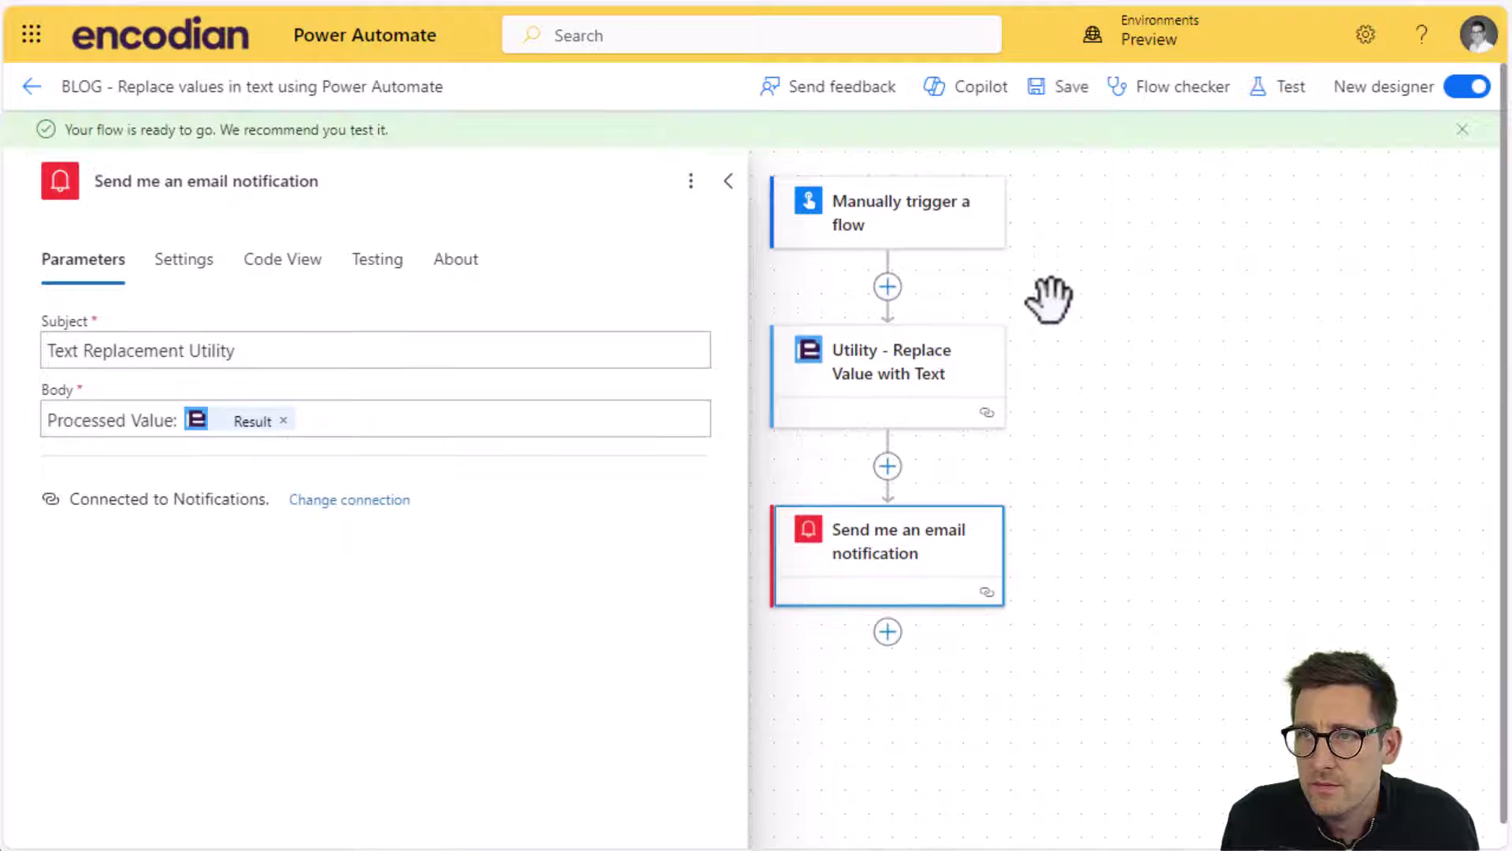
click(1282, 88)
click(1128, 171)
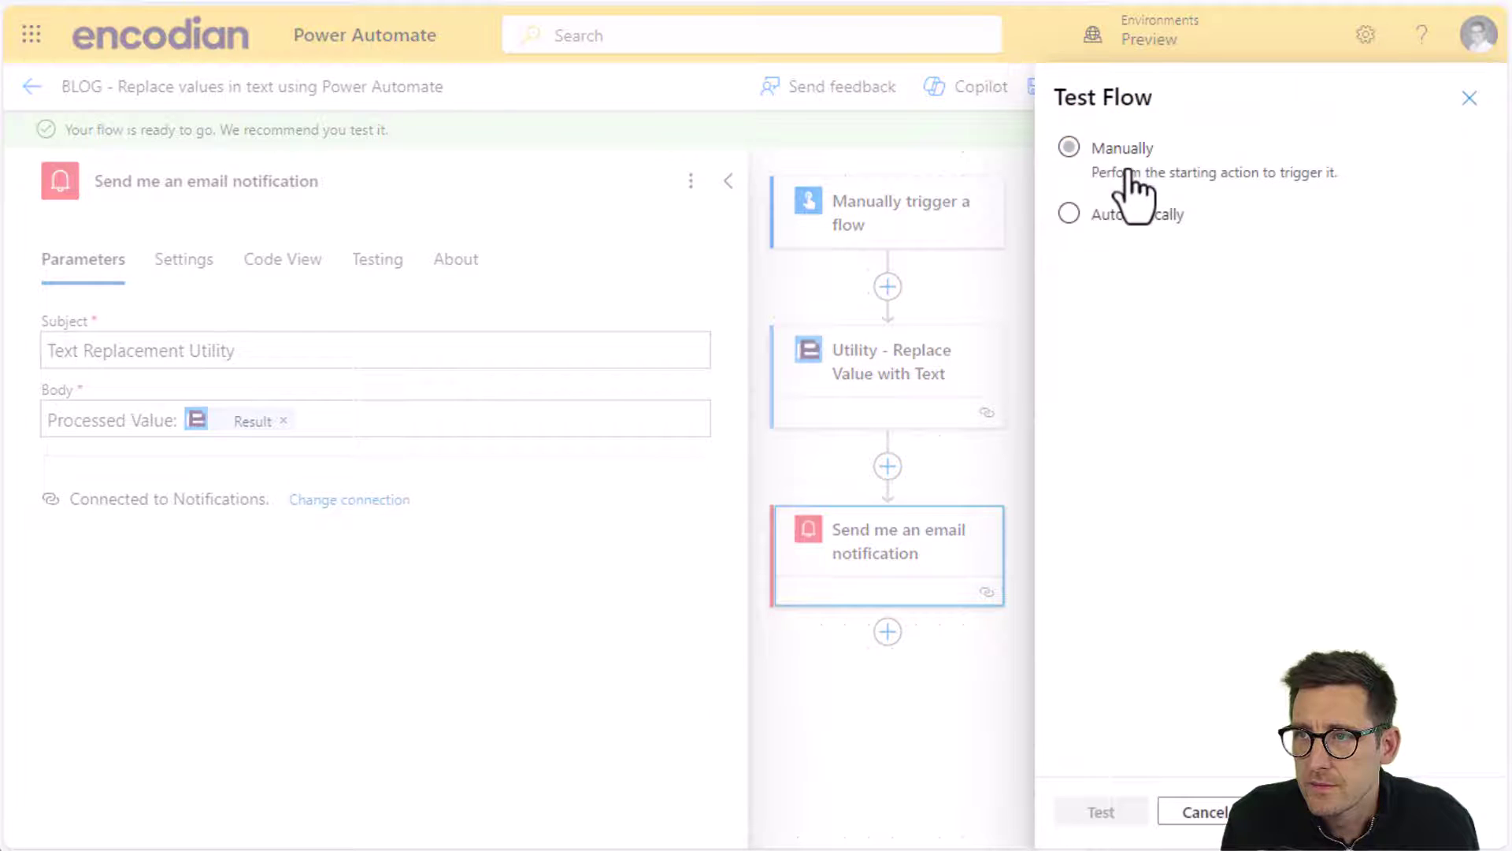
click(1101, 811)
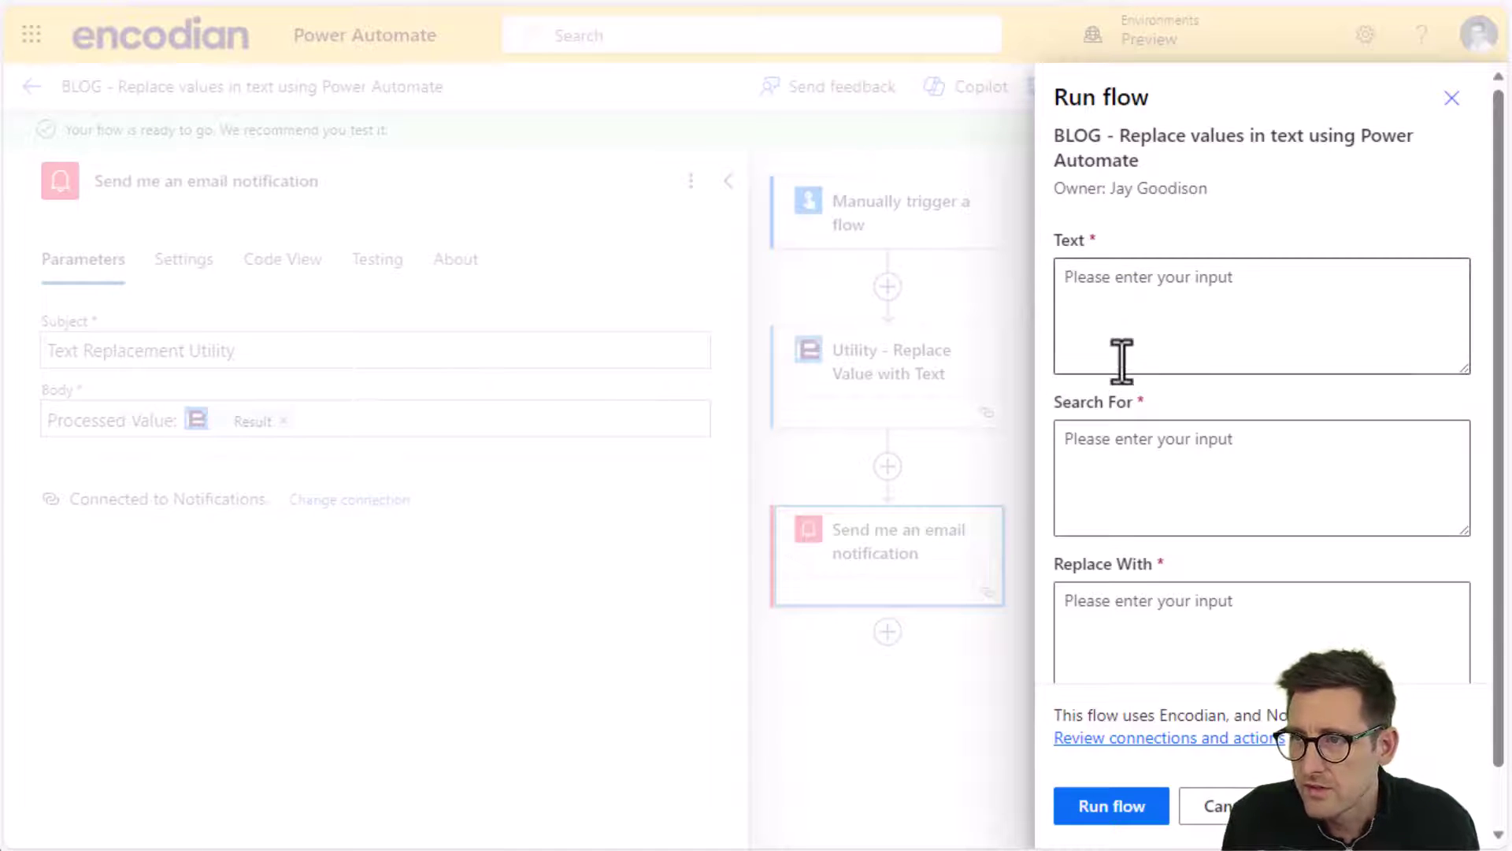
Enter pasted sample text with email addresses, Search For 'encodian' and Replace With 'microsoft'.
click(1163, 302)
key(ctrl+v)
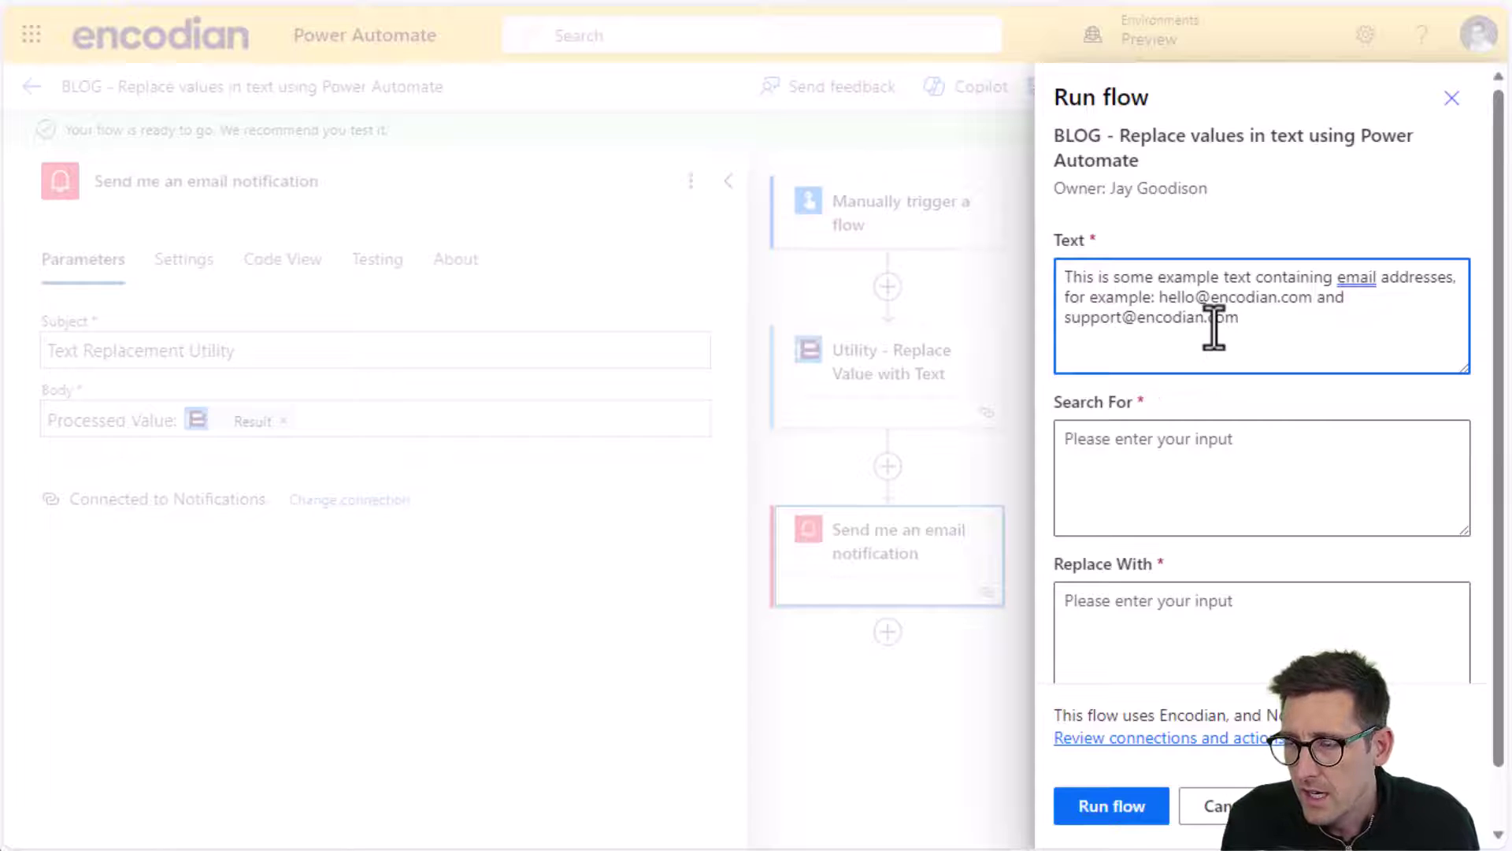
click(1171, 465)
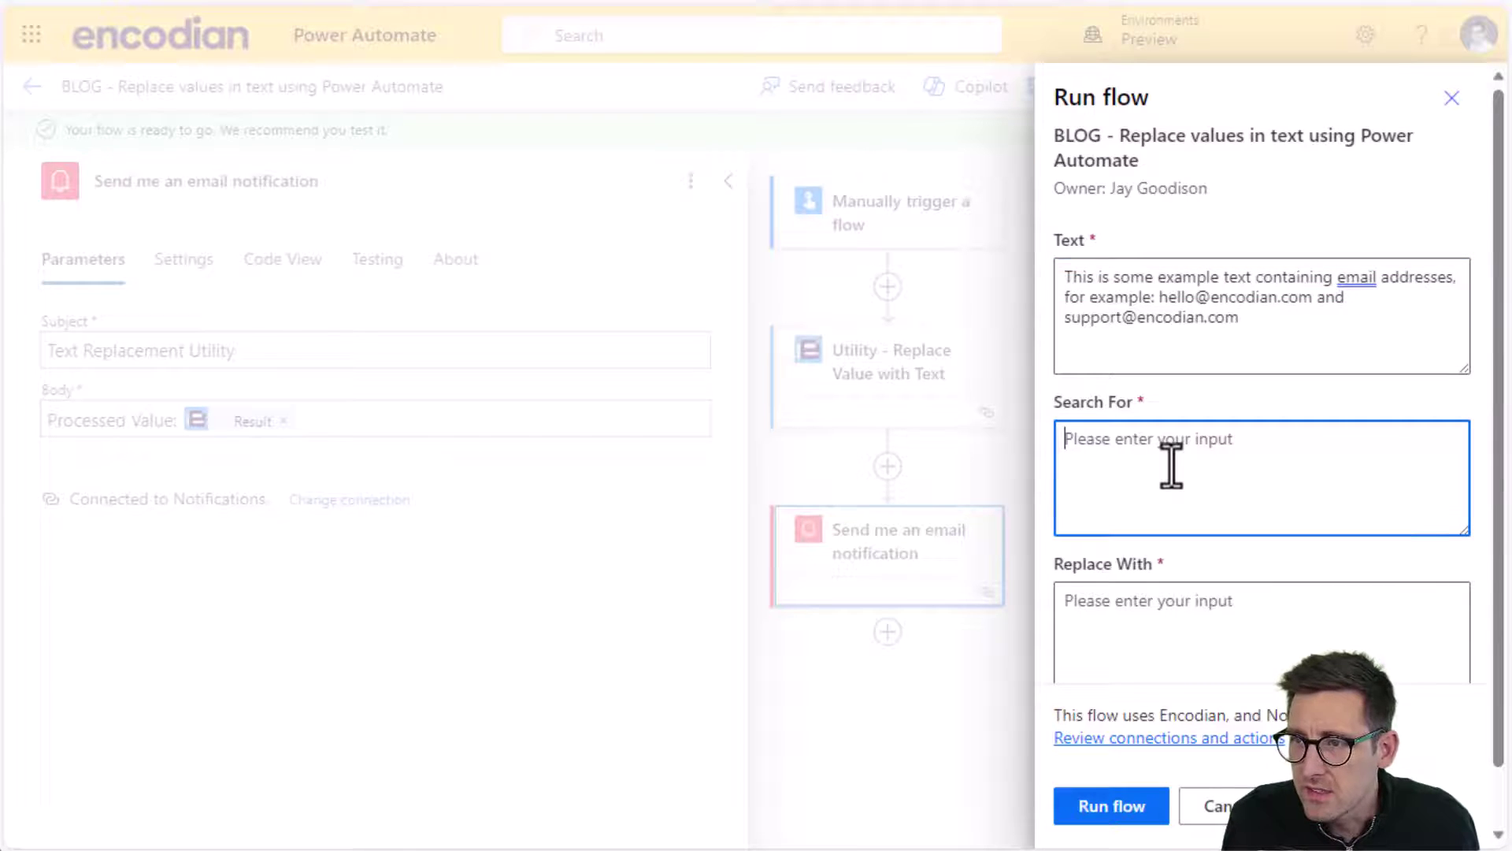
text(encodian)
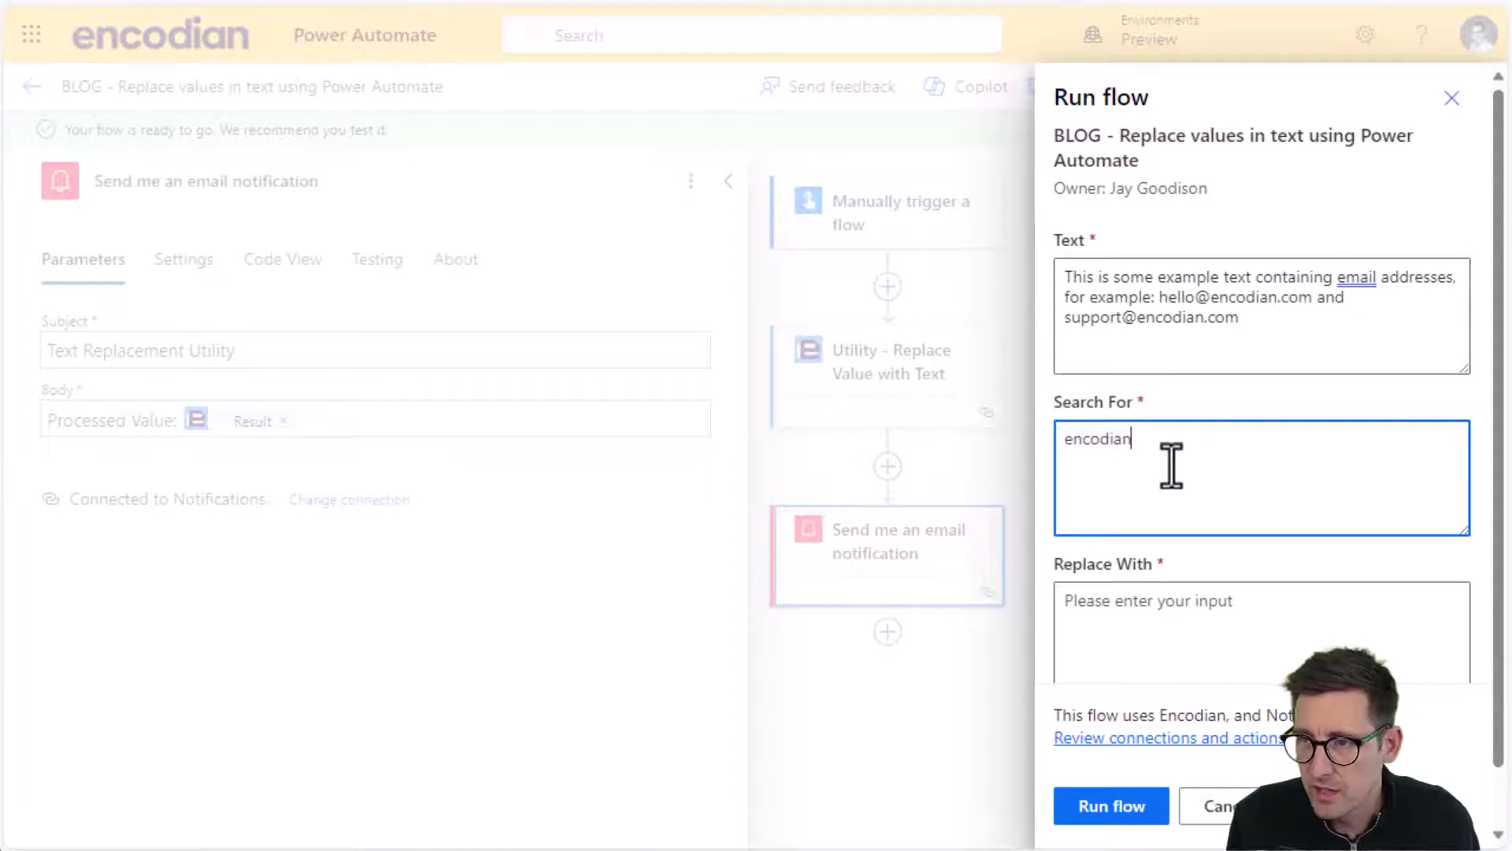
click(1114, 648)
text(microsoft)
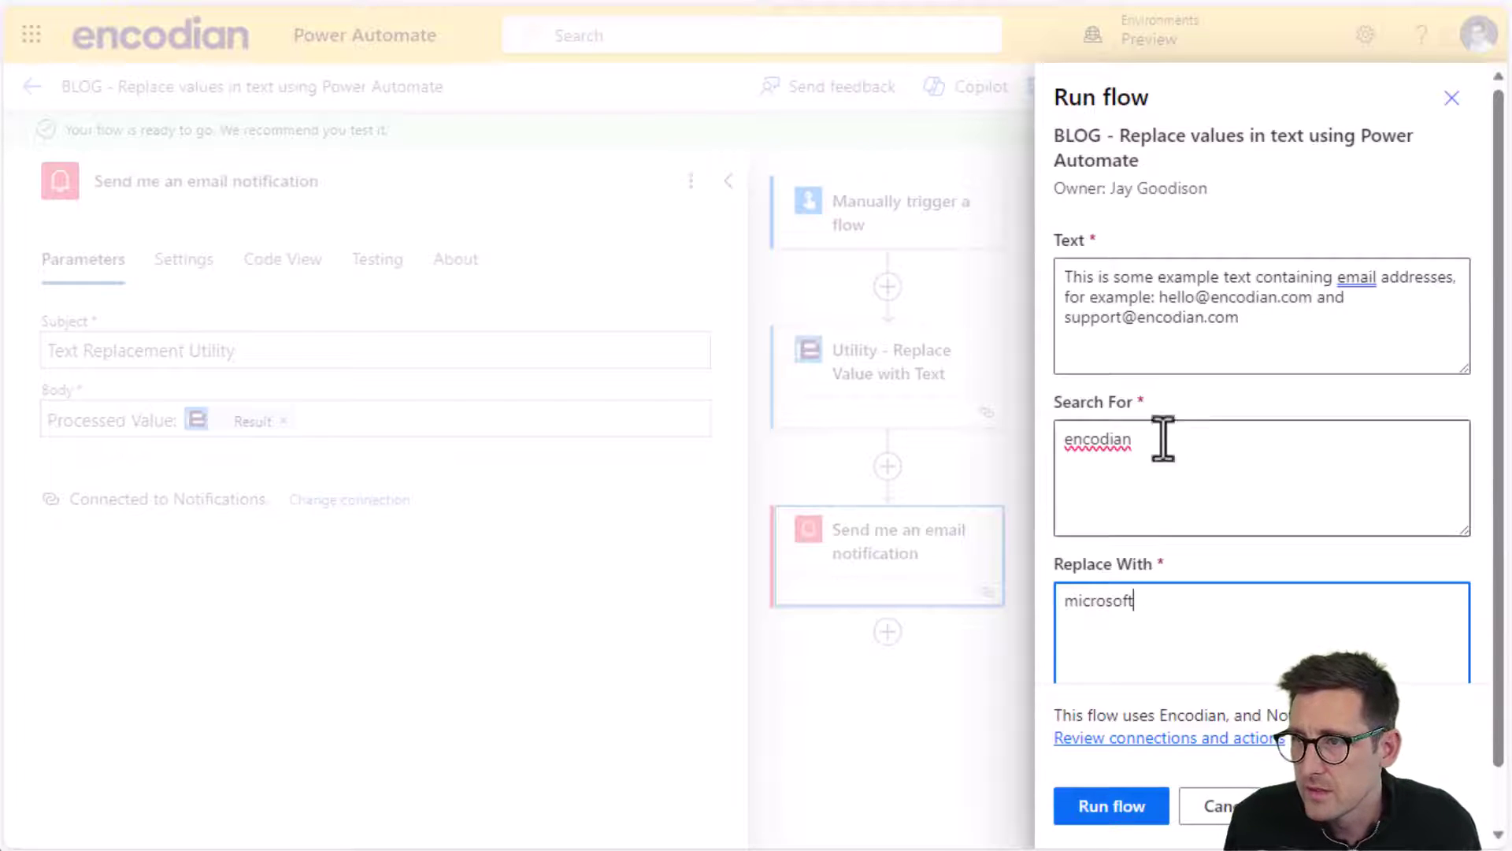
drag(1212, 298, 1276, 303)
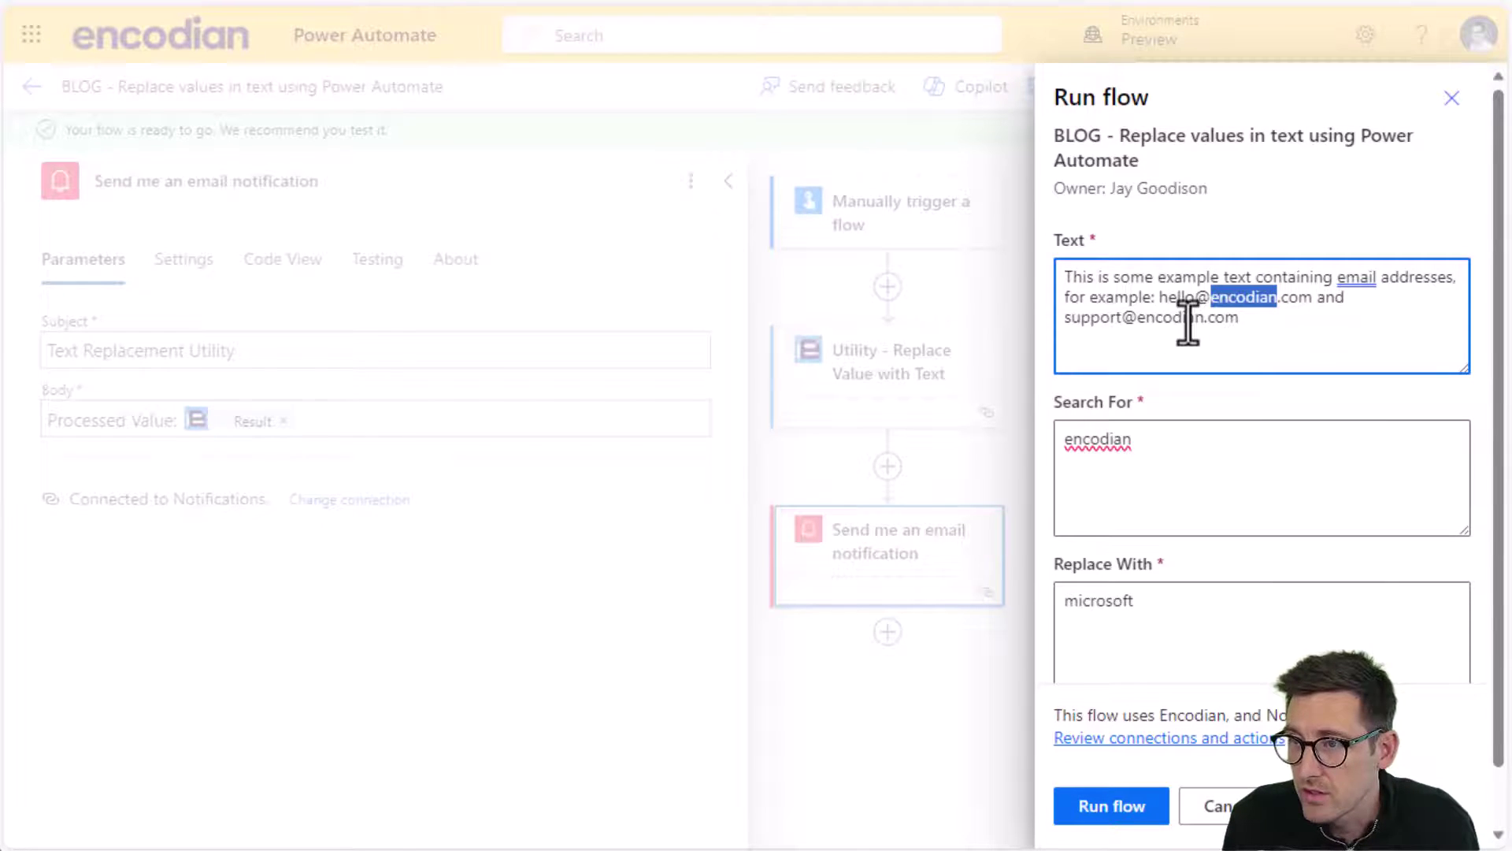
Run the test and confirm the notification email shows 'microsoft' replacing 'encodian' in both addresses.
click(1147, 811)
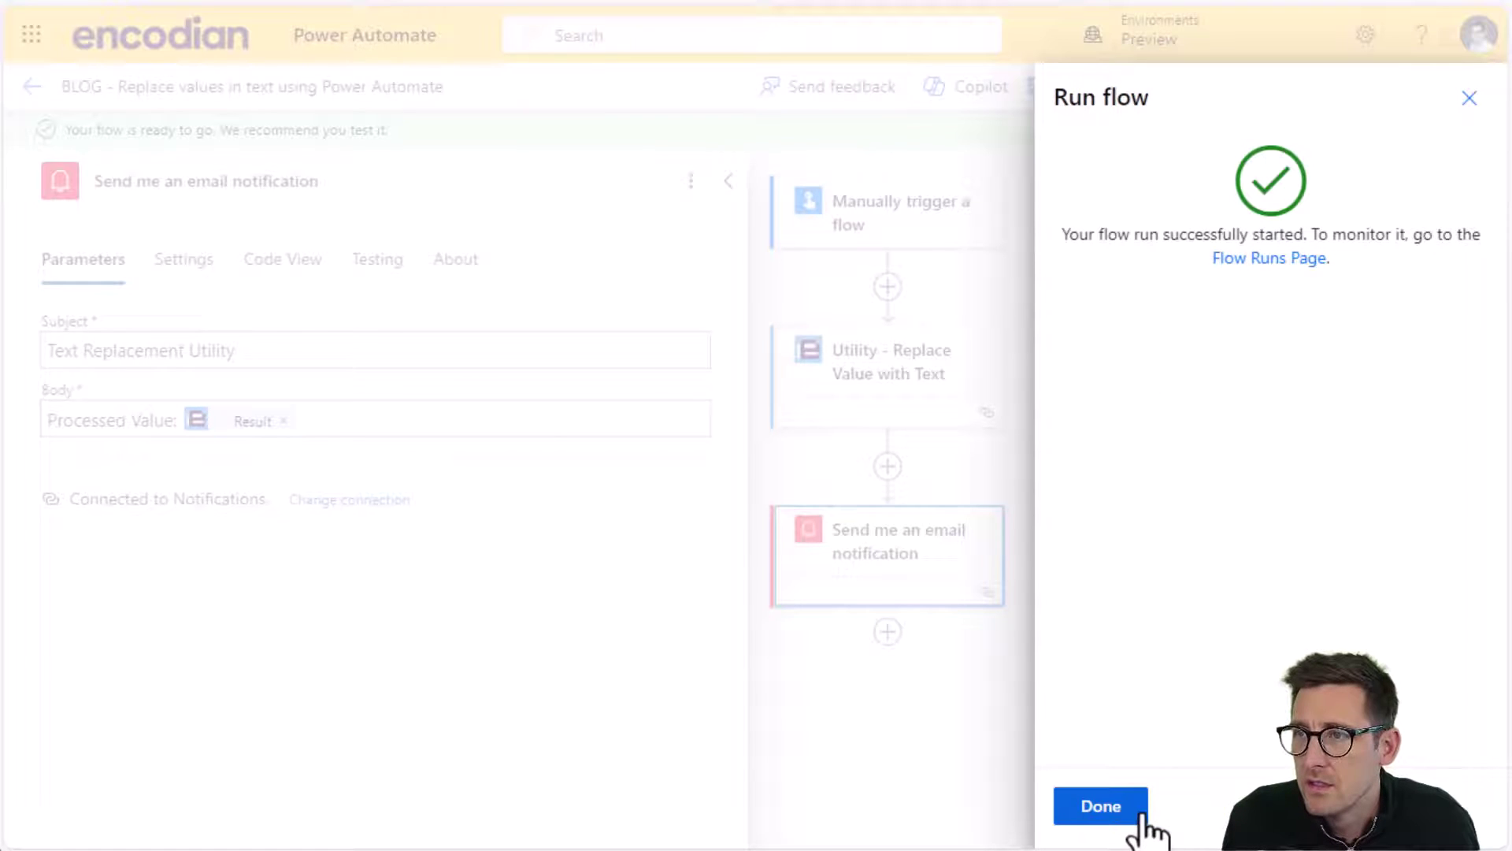
click(1134, 811)
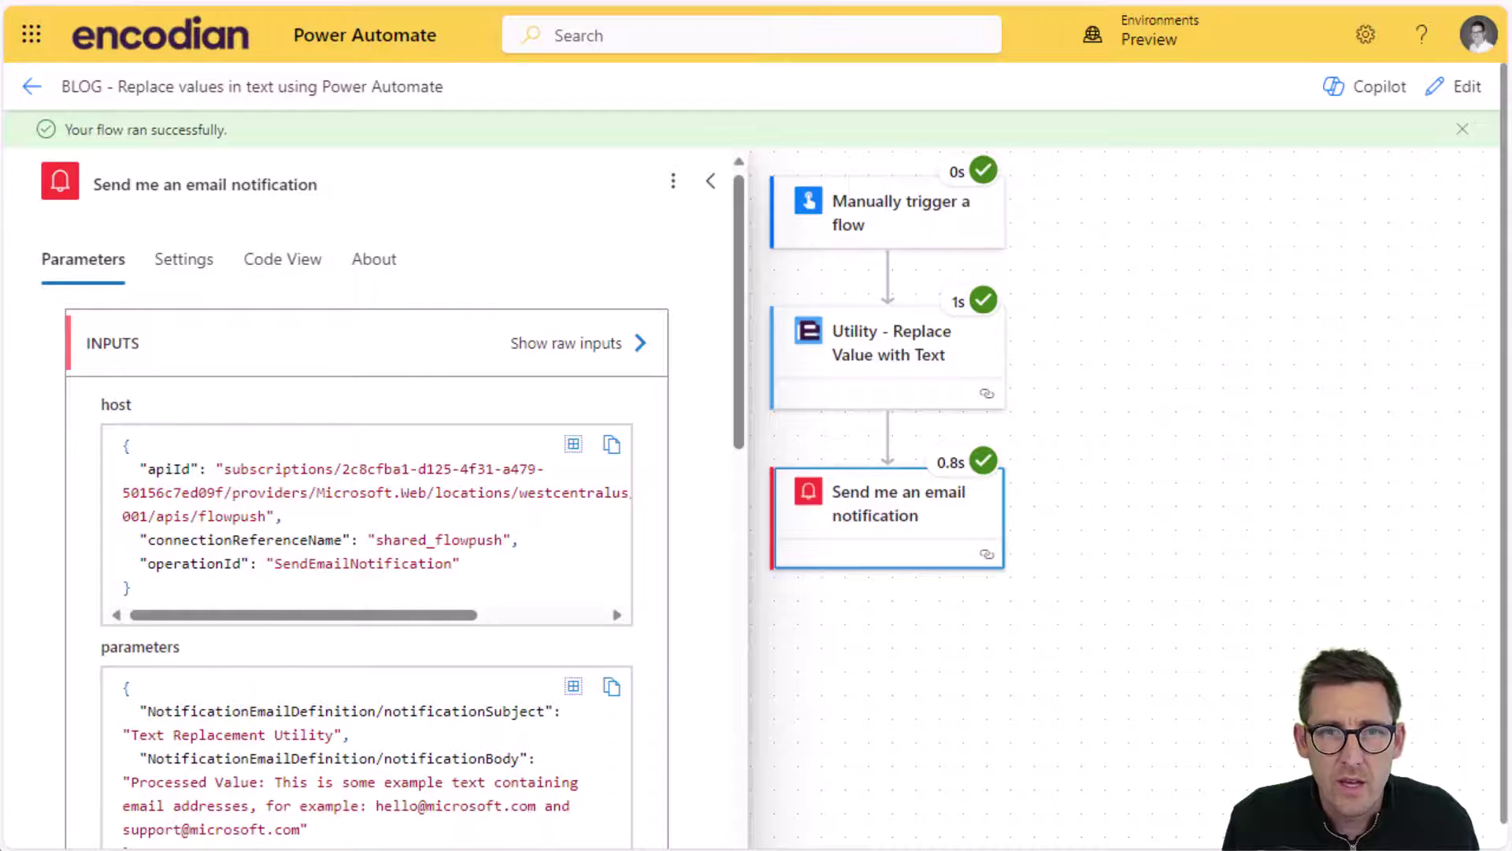
drag(908, 319, 877, 165)
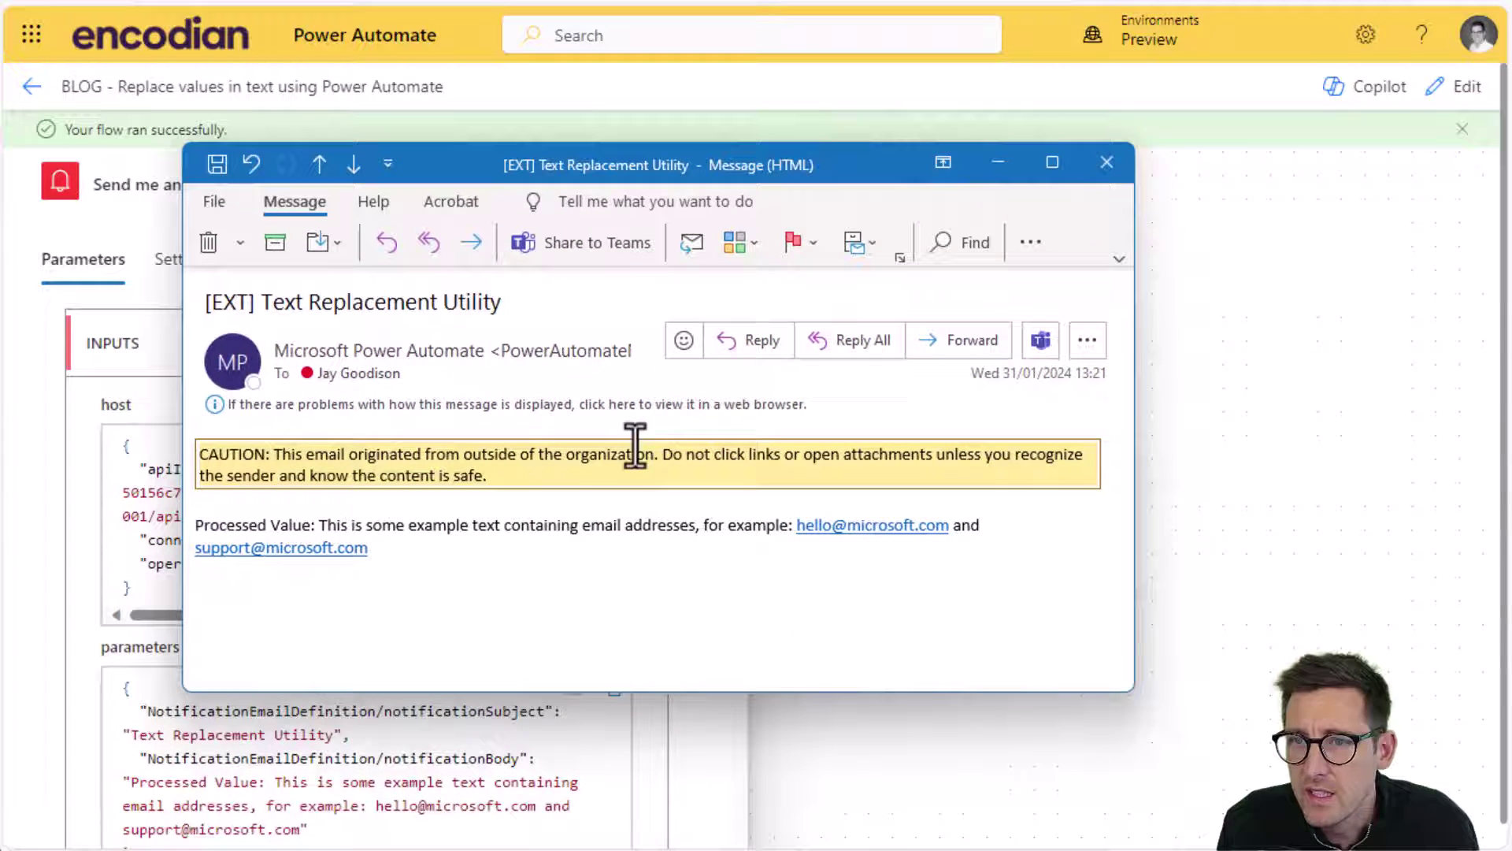
drag(320, 549, 368, 527)
click(481, 583)
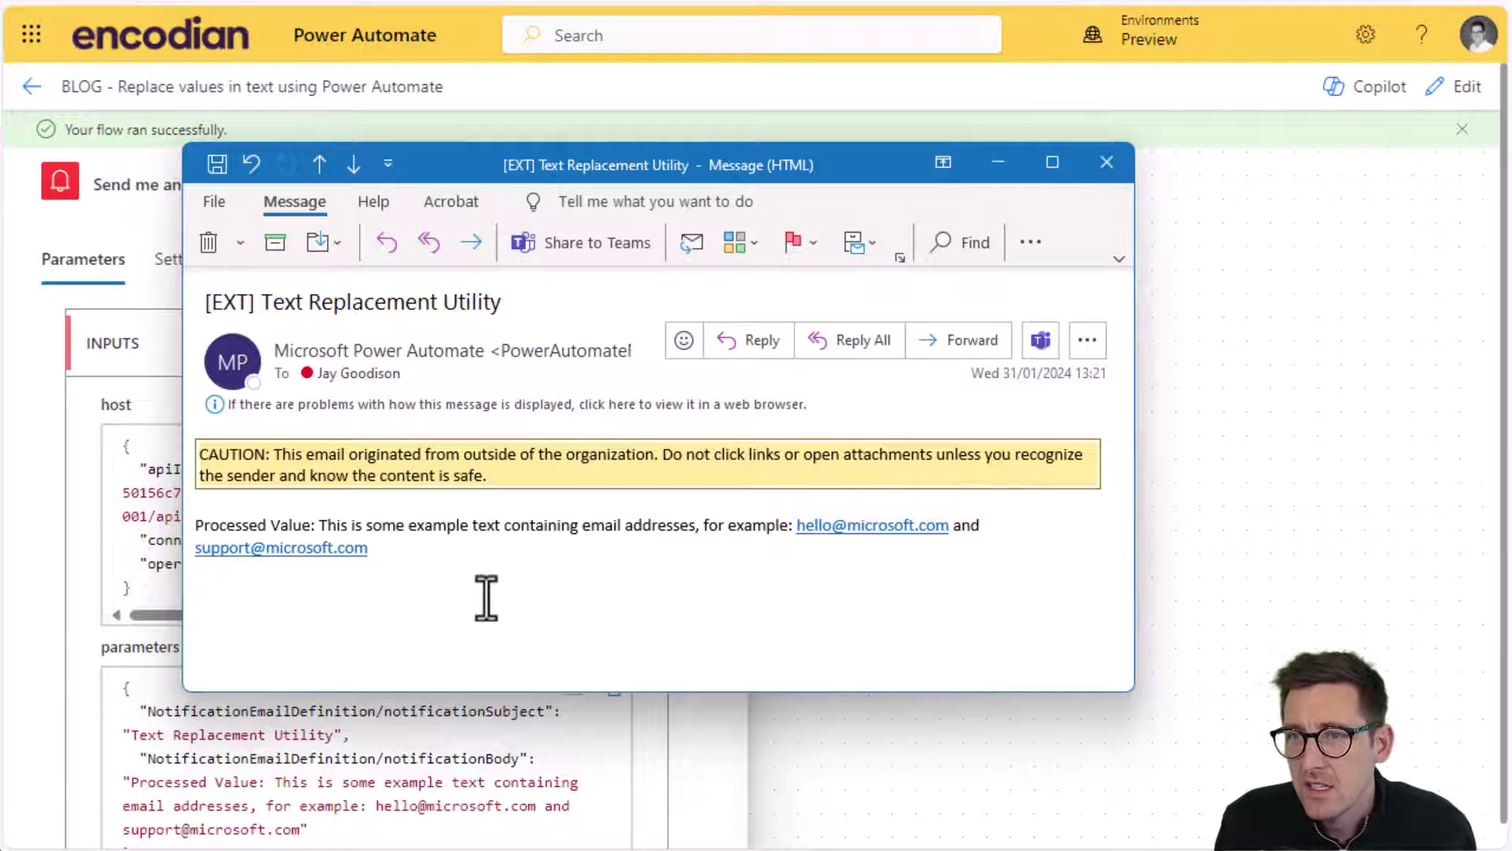
click(1106, 165)
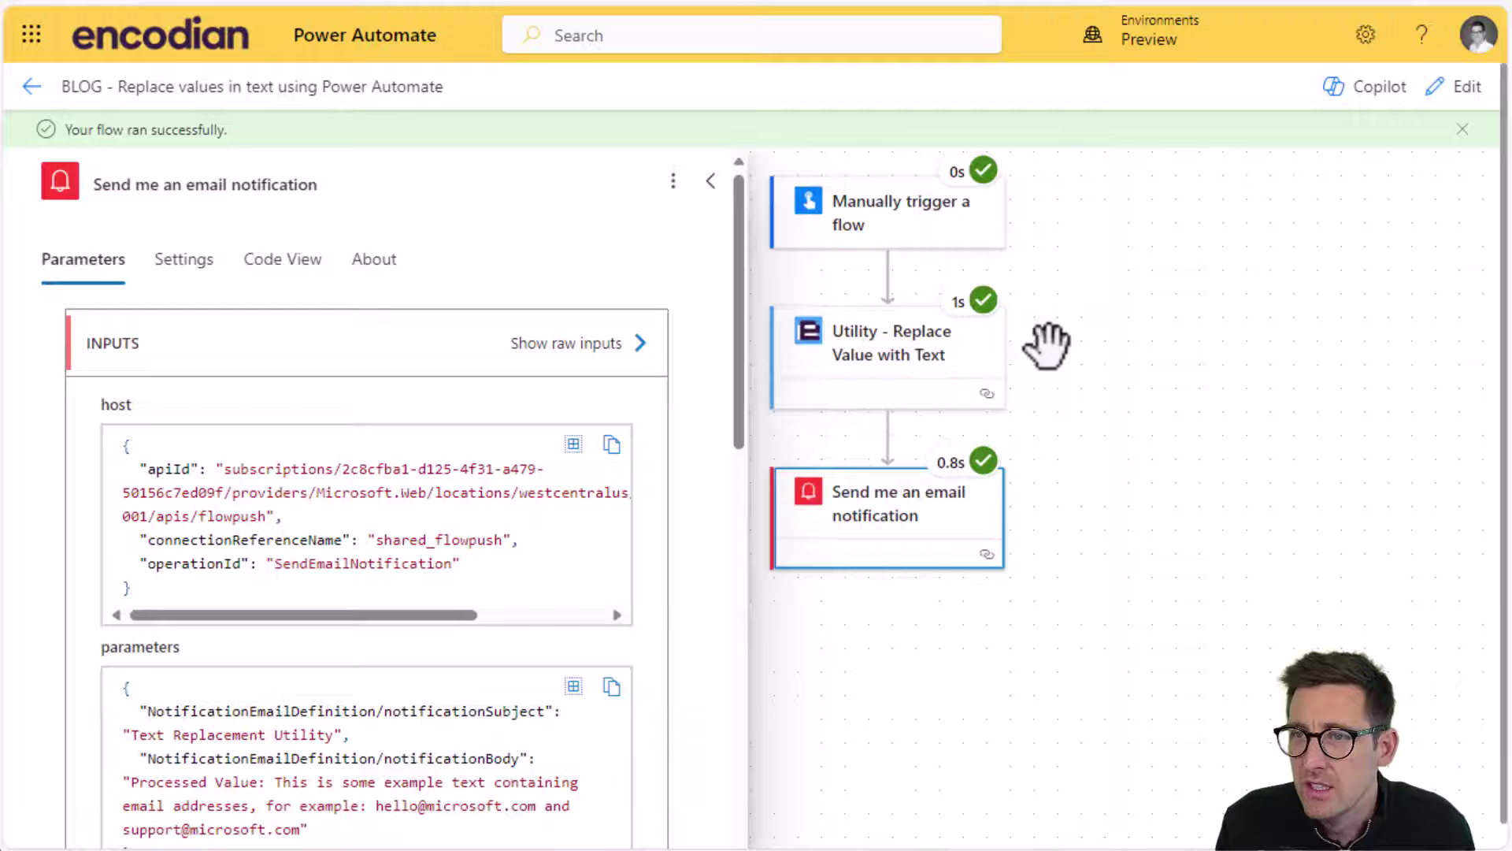
Back in edit mode, rename the trigger's Search For input to REGEX.
click(1451, 101)
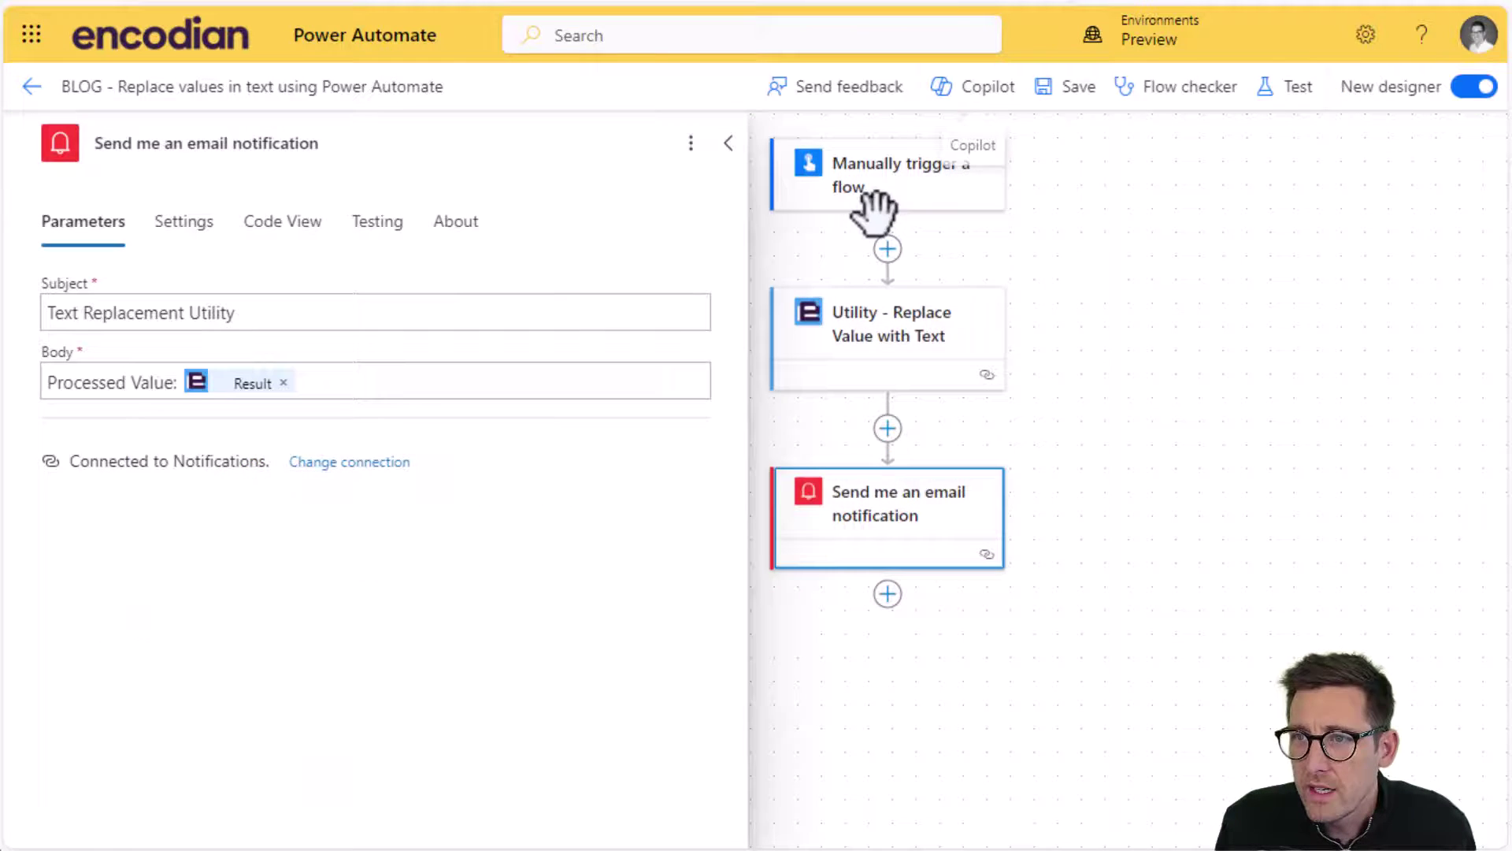
click(860, 213)
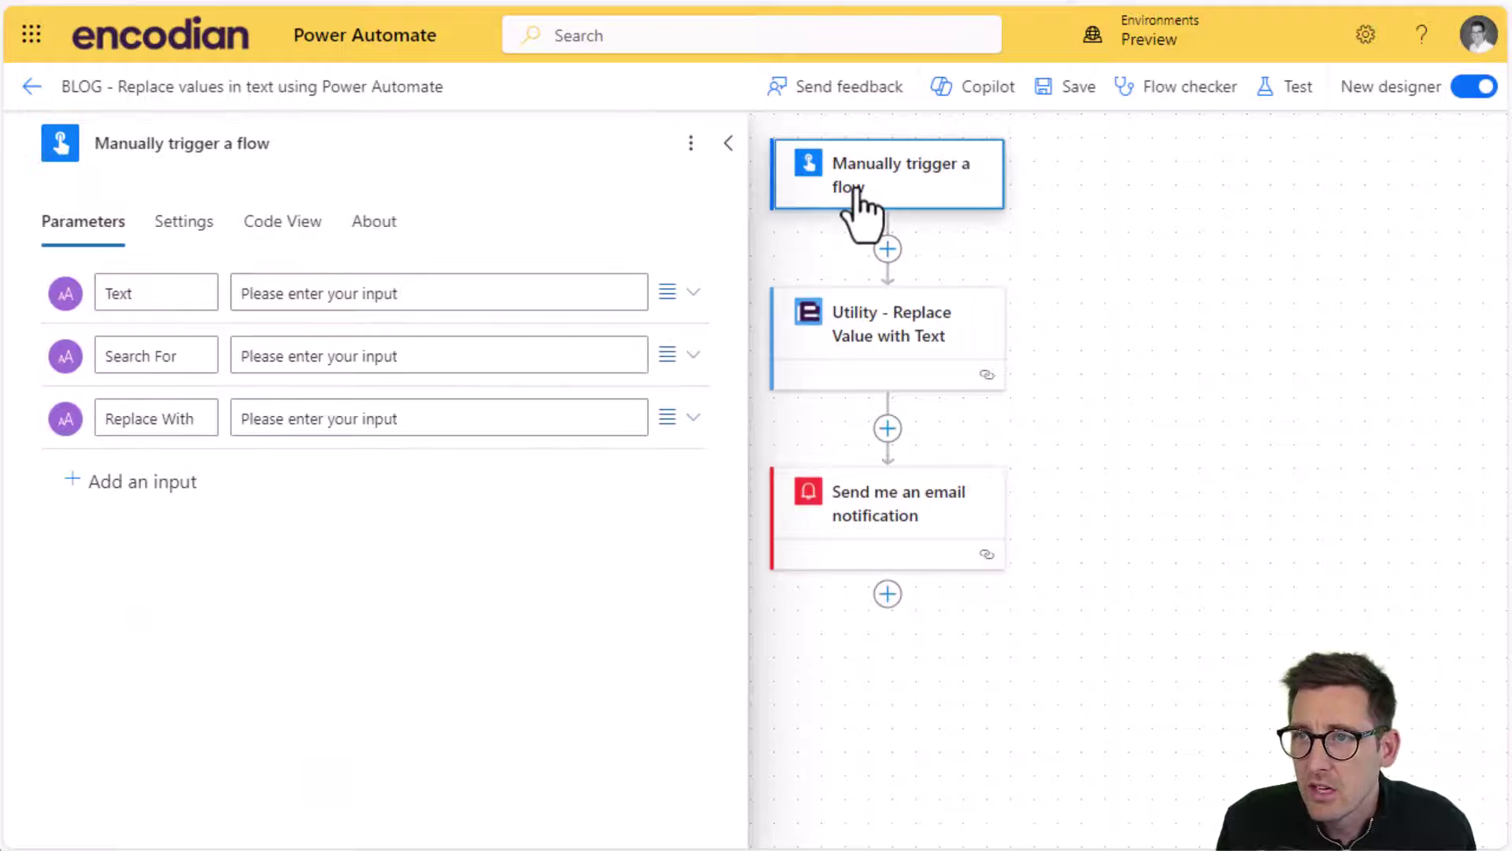
triple_click(138, 355)
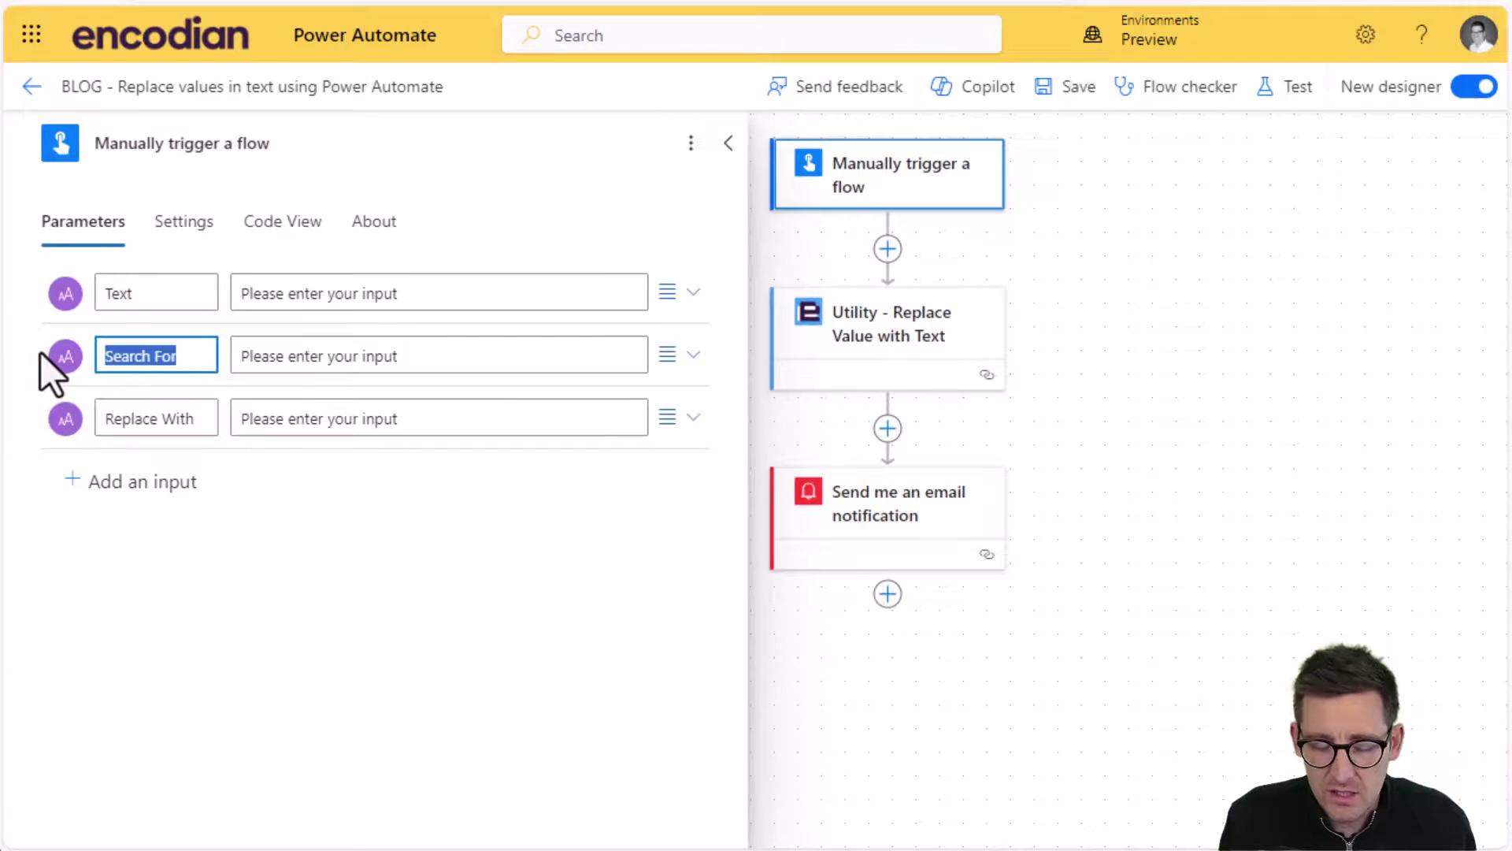
text(REGEX)
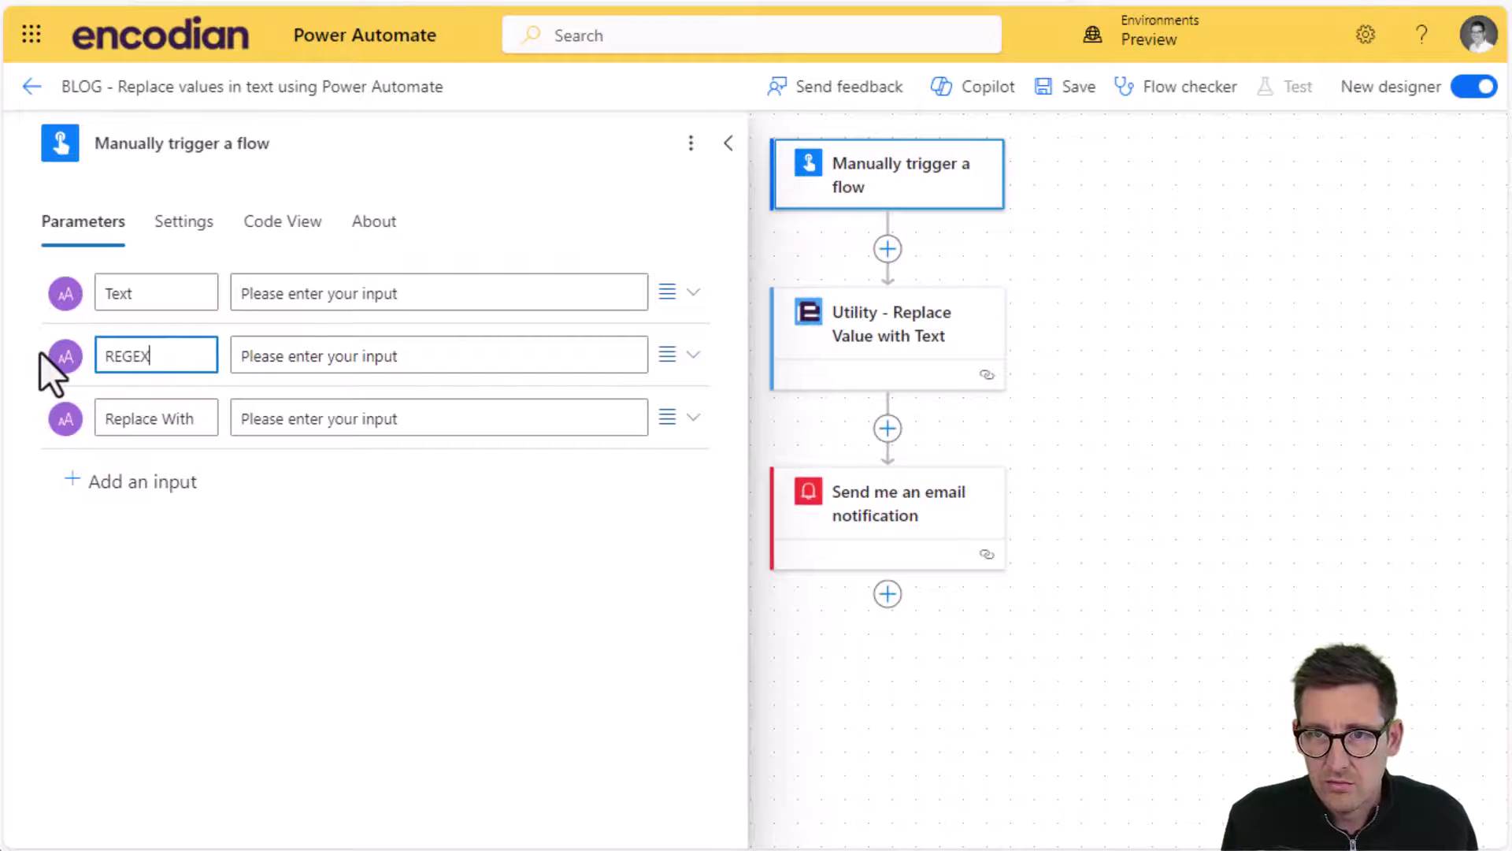
click(350, 575)
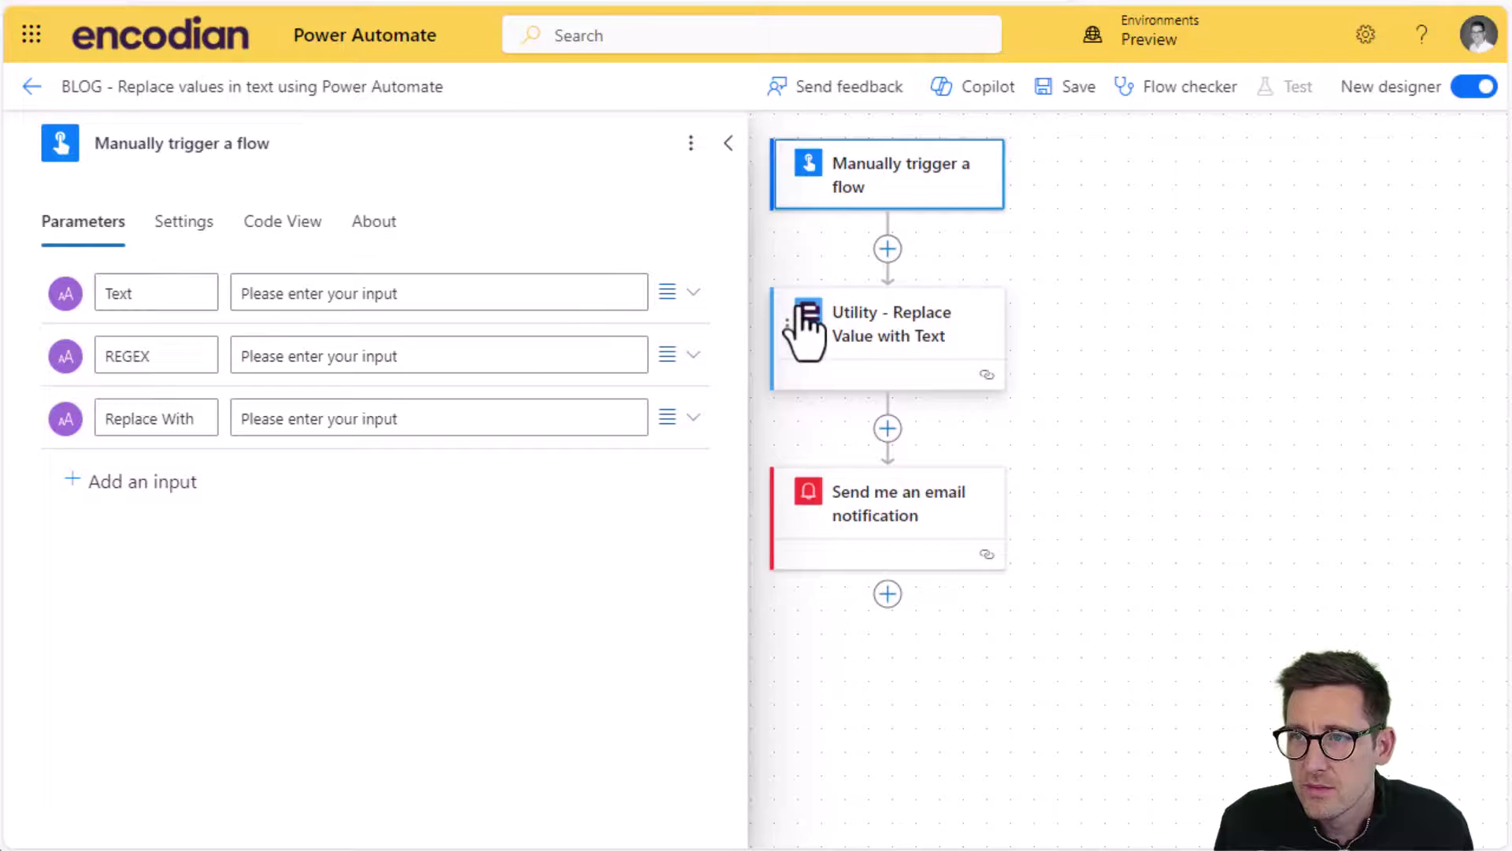
Delete the 'Utility - Replace Value with Text' step from the flow.
click(885, 337)
click(692, 144)
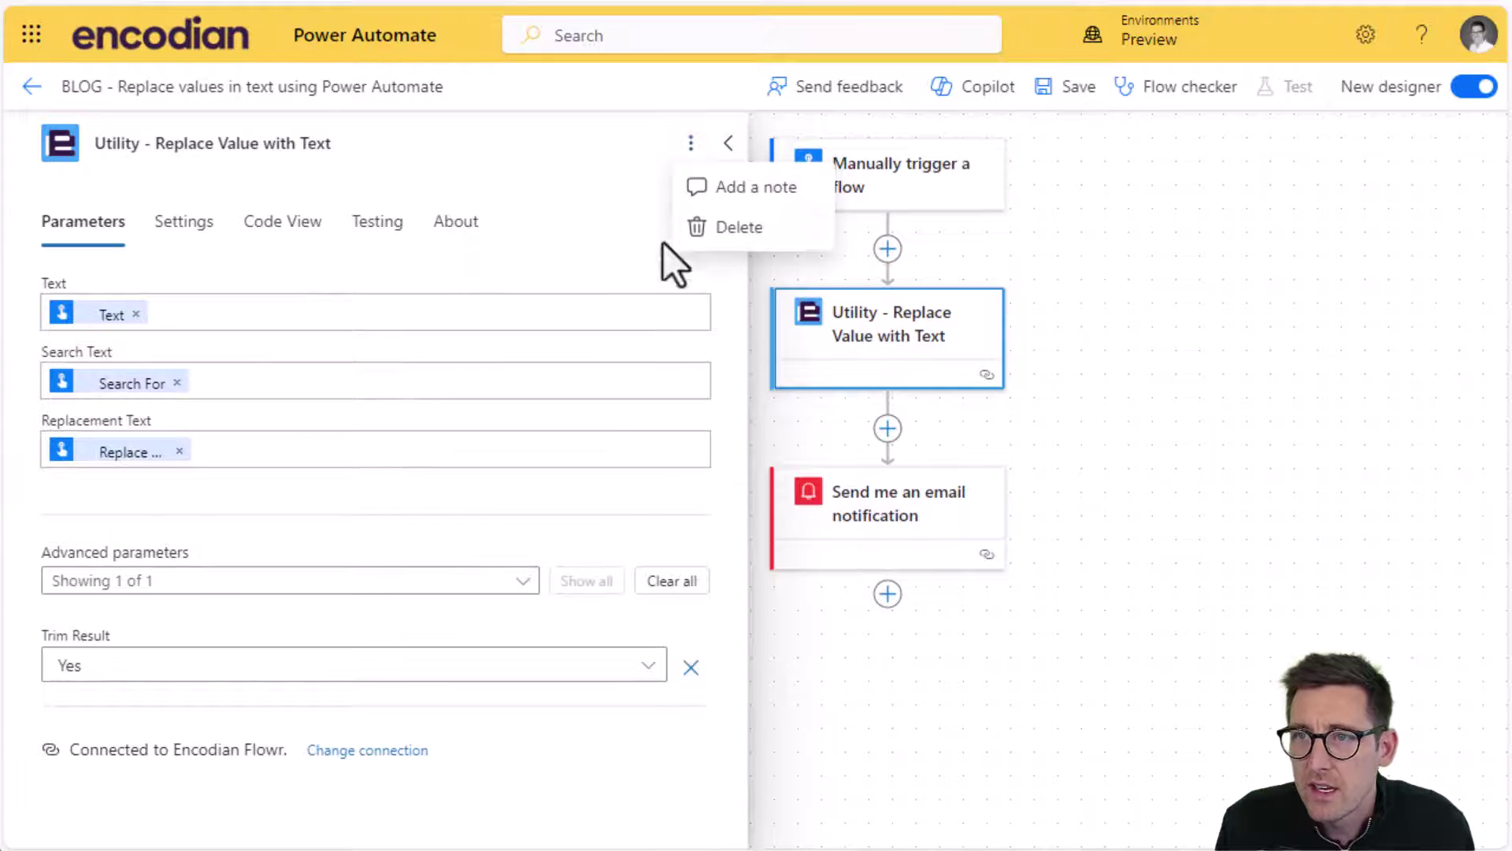
click(733, 227)
click(799, 500)
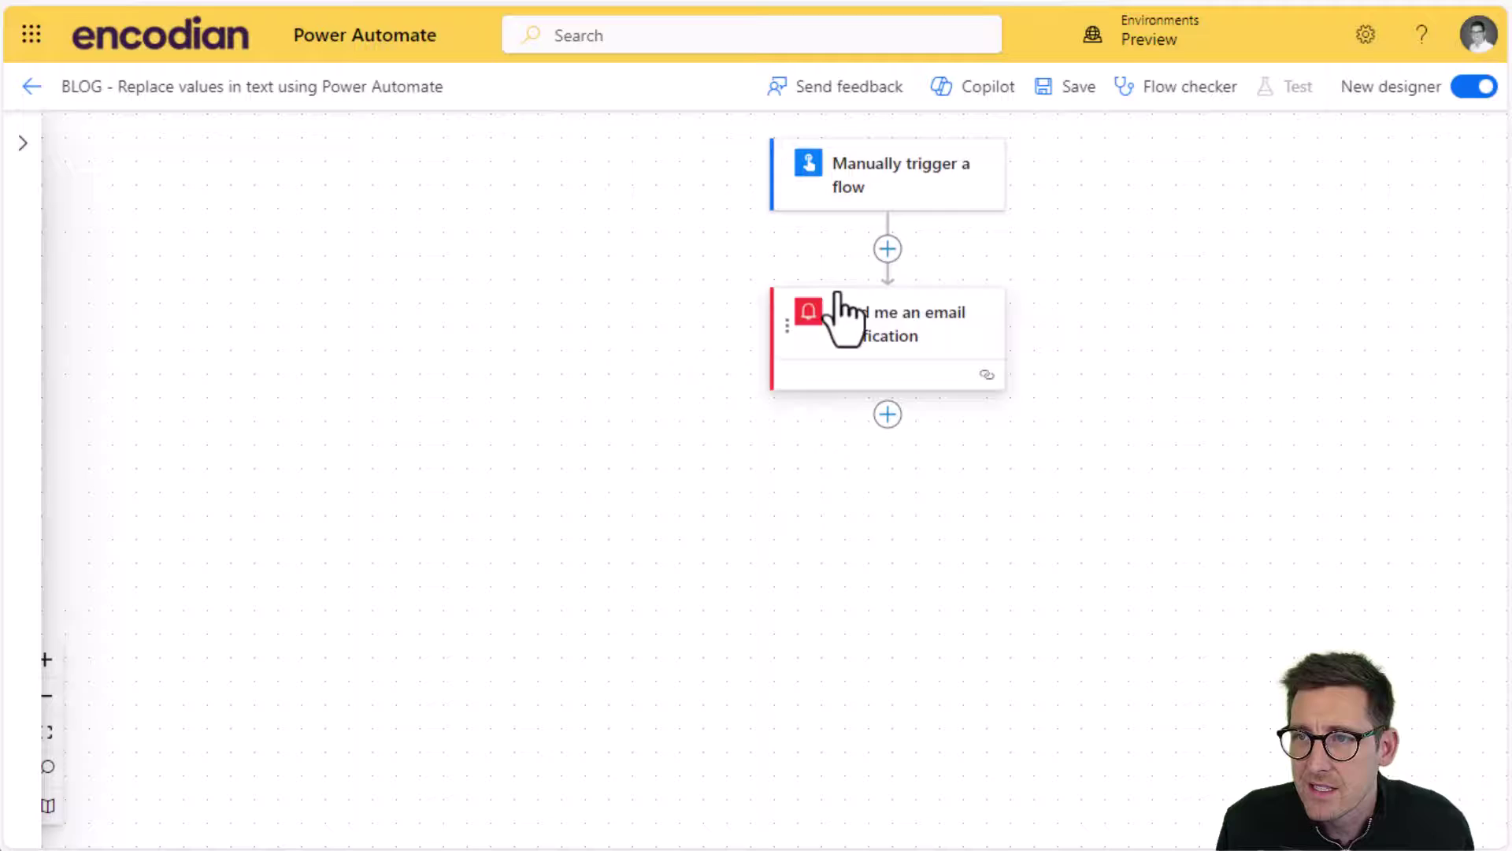
Search 'encodian' and insert 'Utility - Replace Value with Regex' after the trigger, before the email step.
click(888, 248)
click(975, 236)
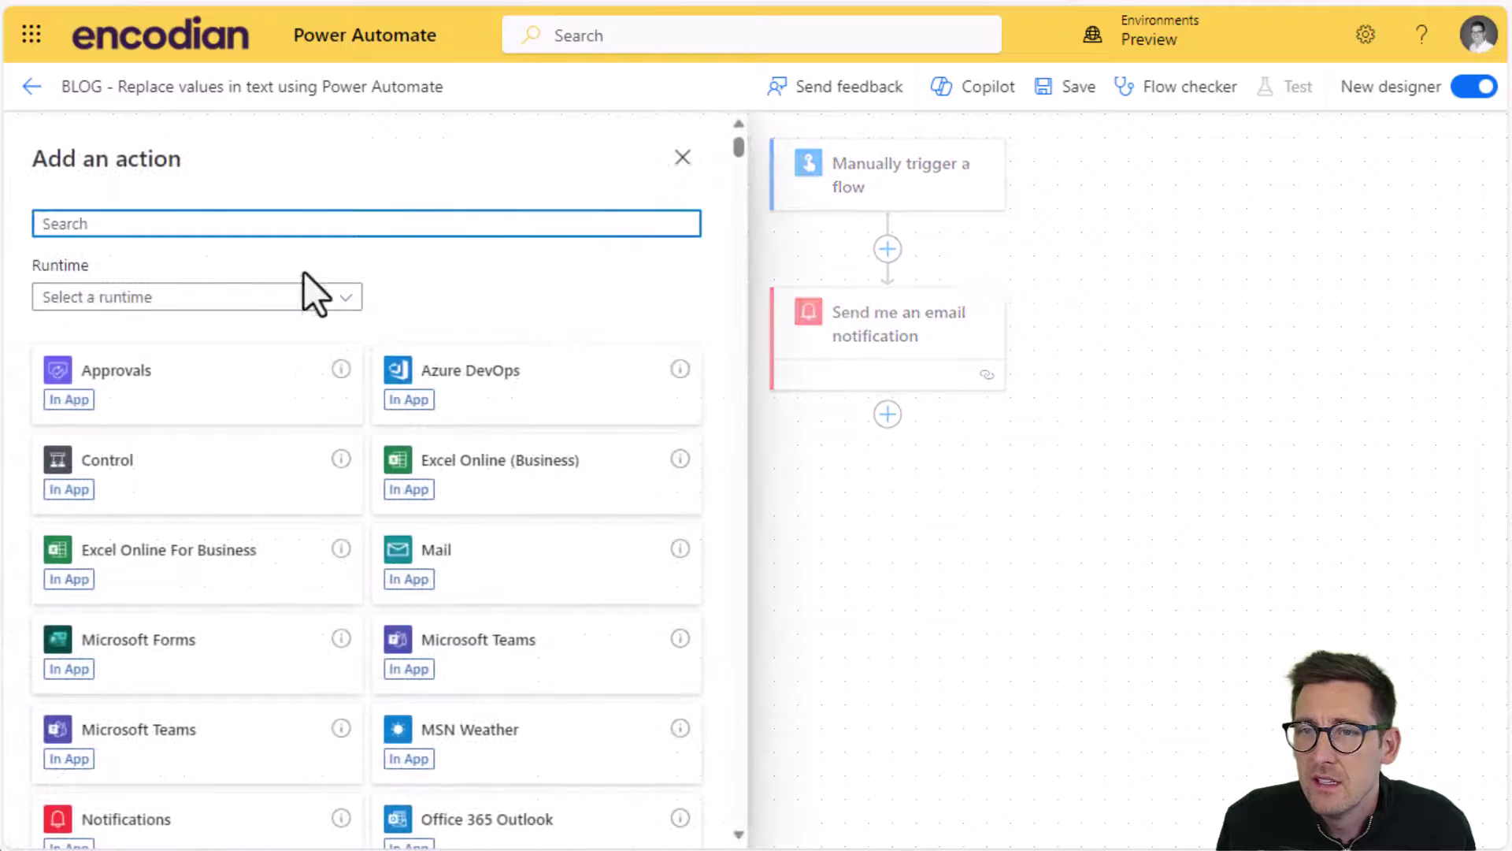
click(260, 297)
click(212, 223)
text(encodian)
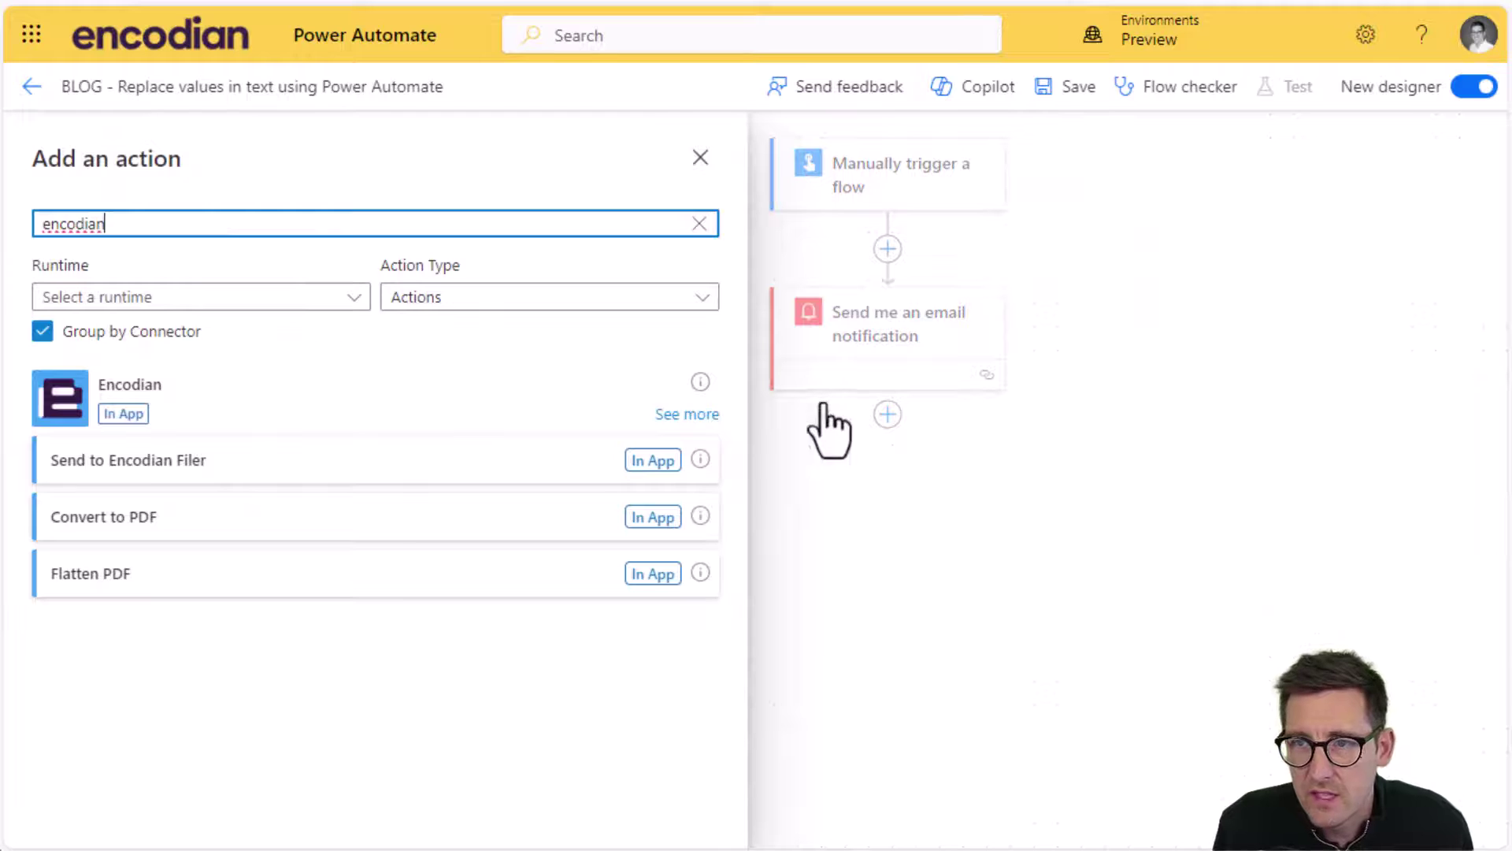
click(670, 413)
scroll(420, 599, down, 20)
scroll(425, 622, down, 15)
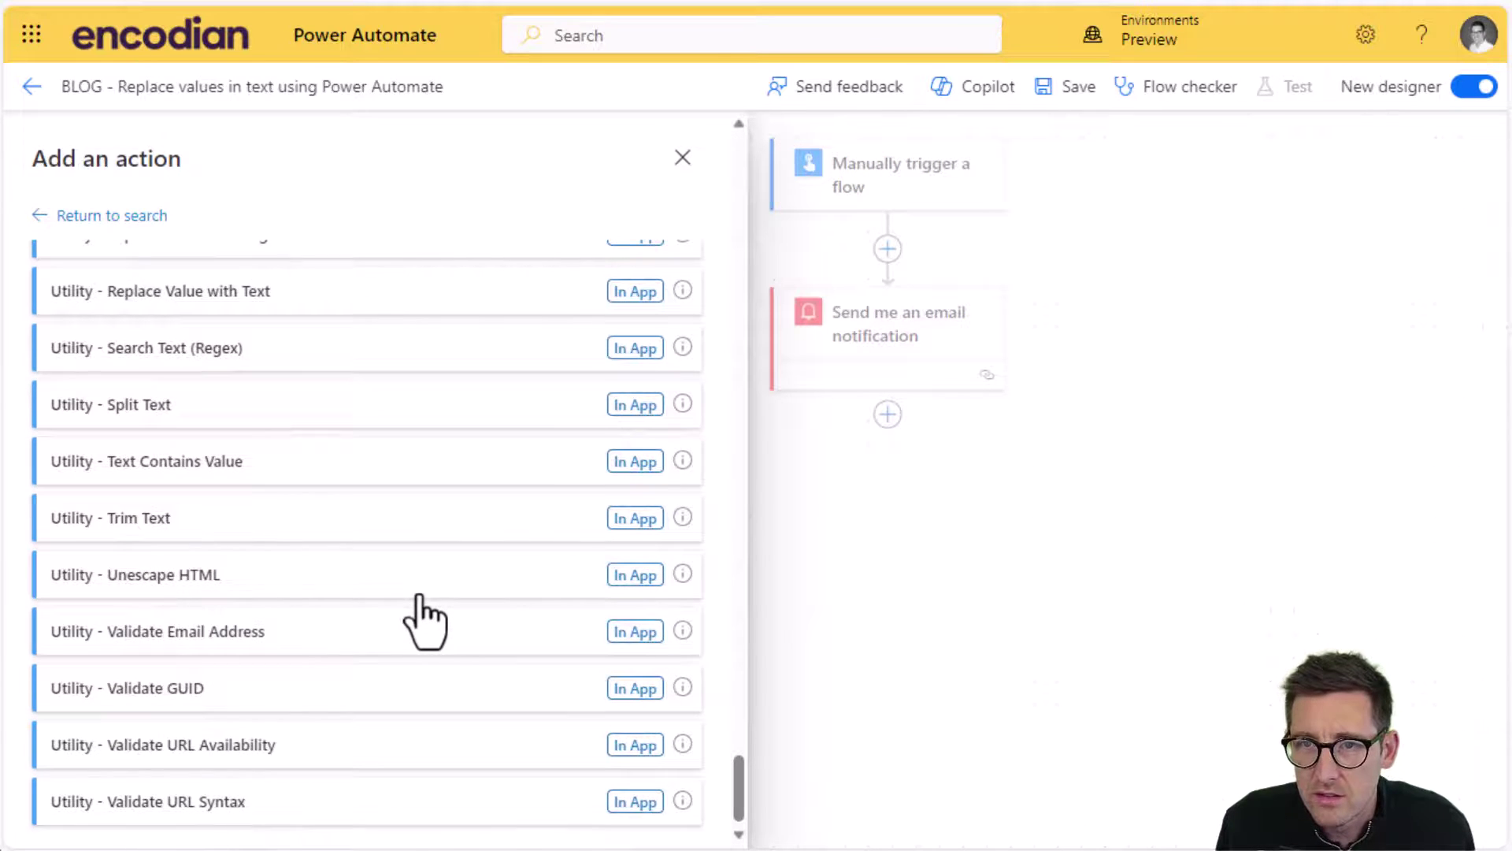
scroll(425, 623, up, 5)
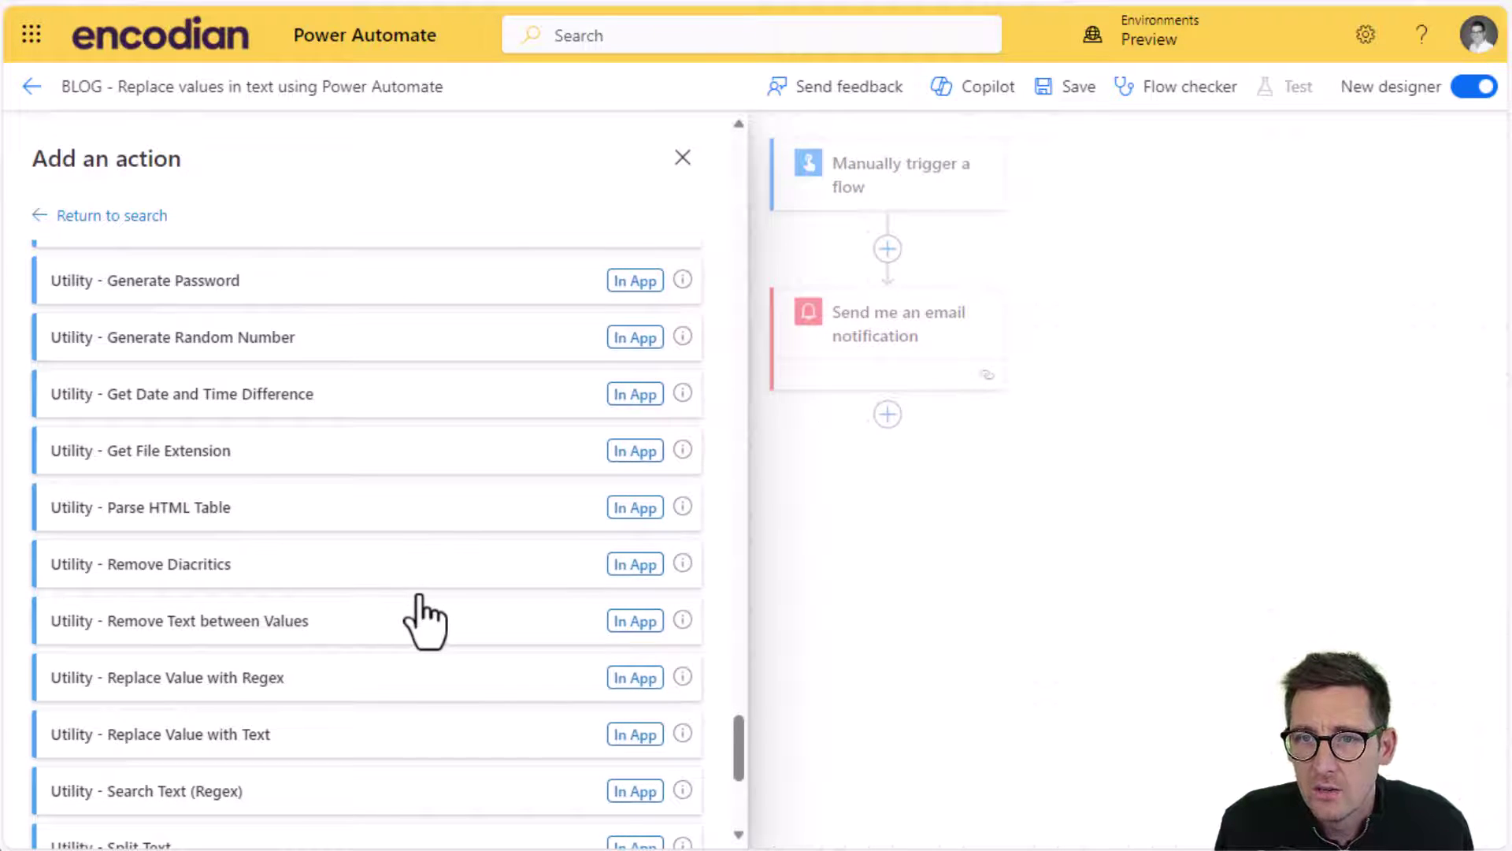
click(163, 688)
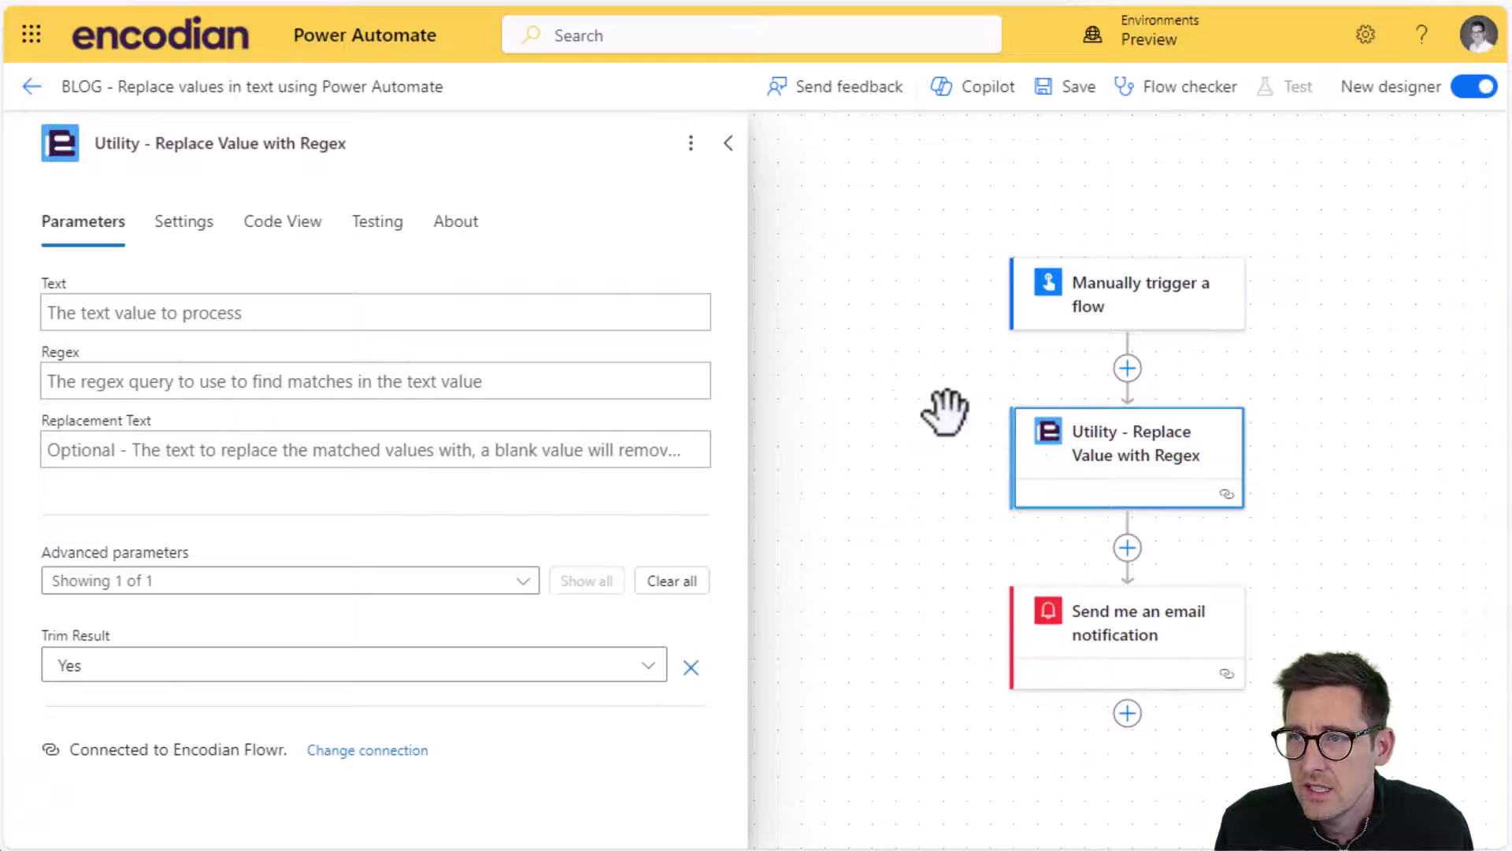
Insert the trigger's Text, REGEX and Replace With tokens into the regex step's Text, Regex and Replacement Text.
click(207, 315)
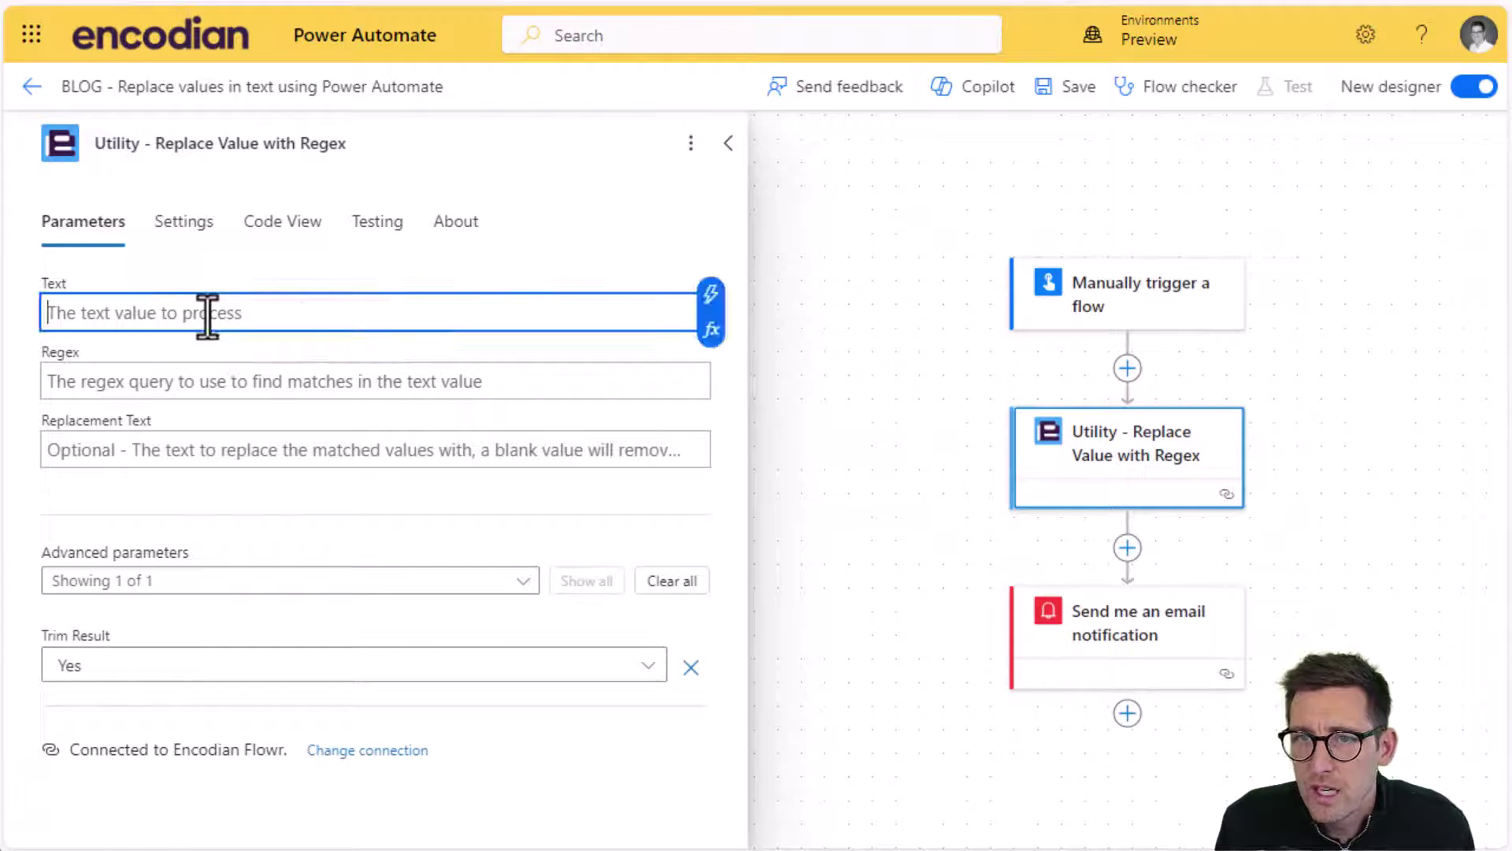
click(713, 304)
click(811, 471)
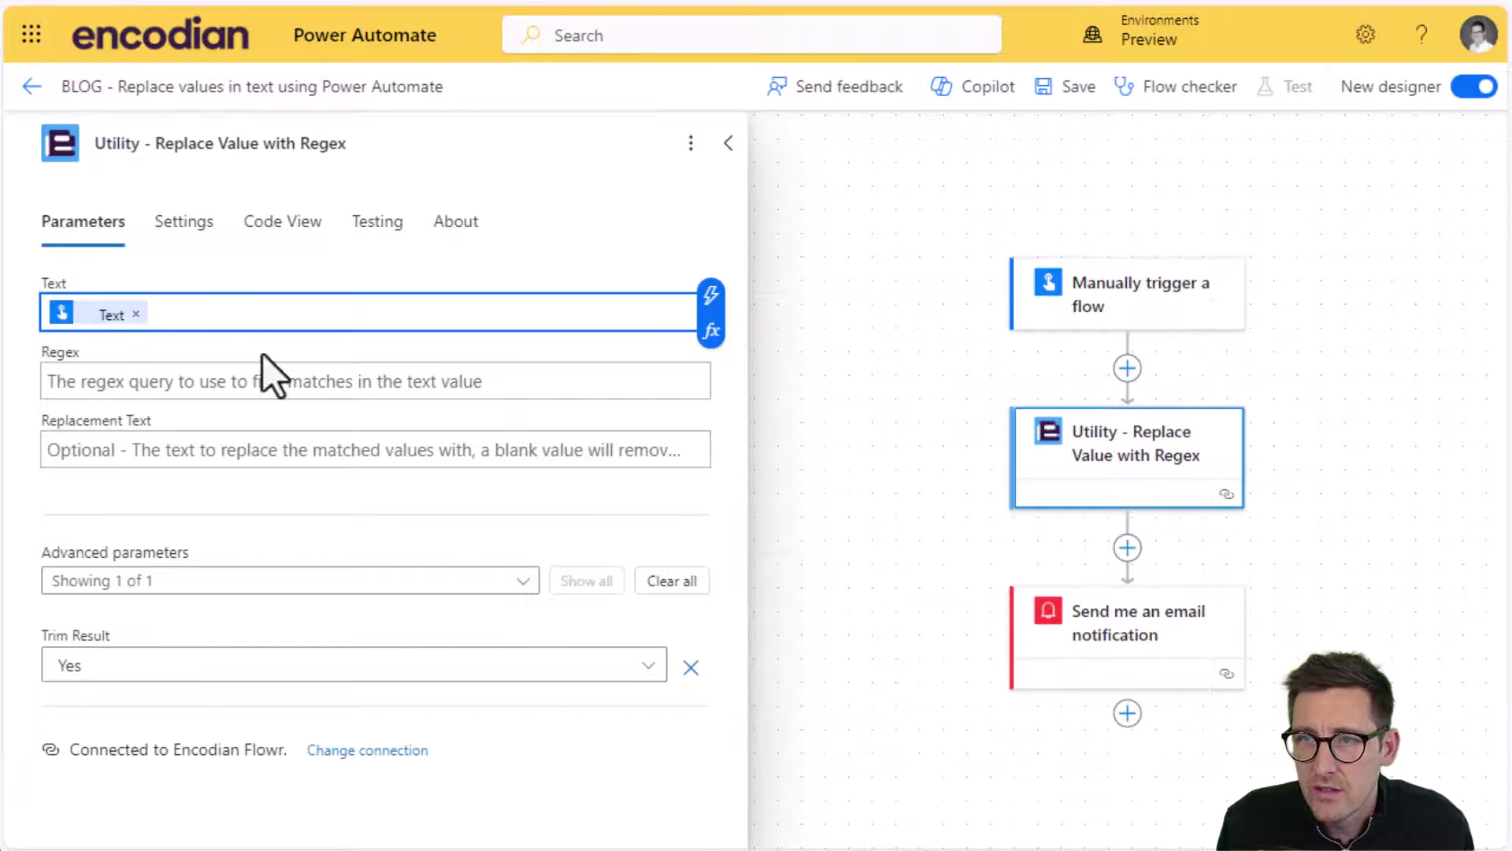
click(203, 380)
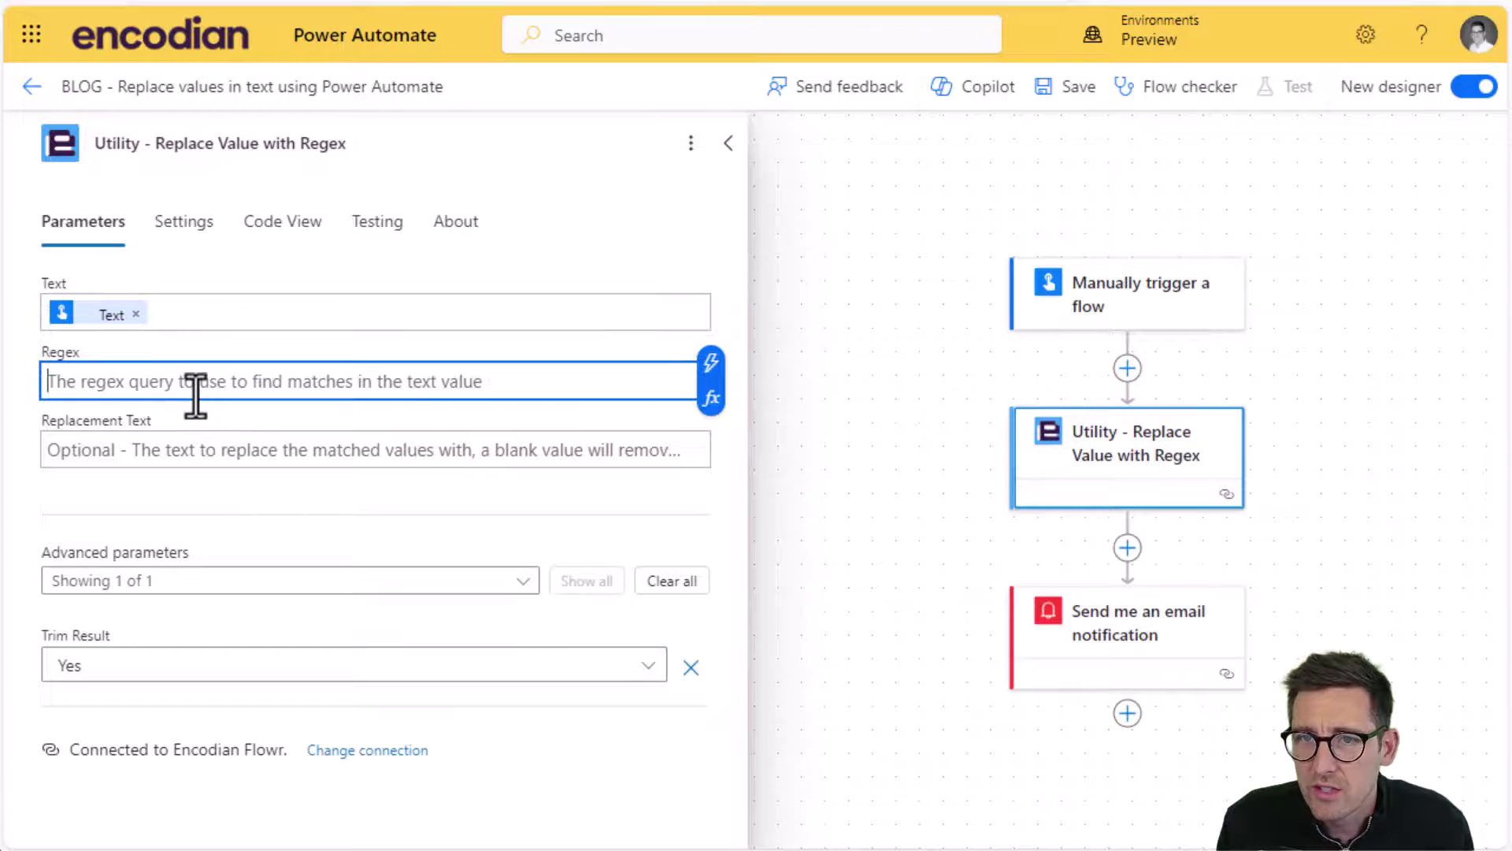
click(712, 367)
click(823, 591)
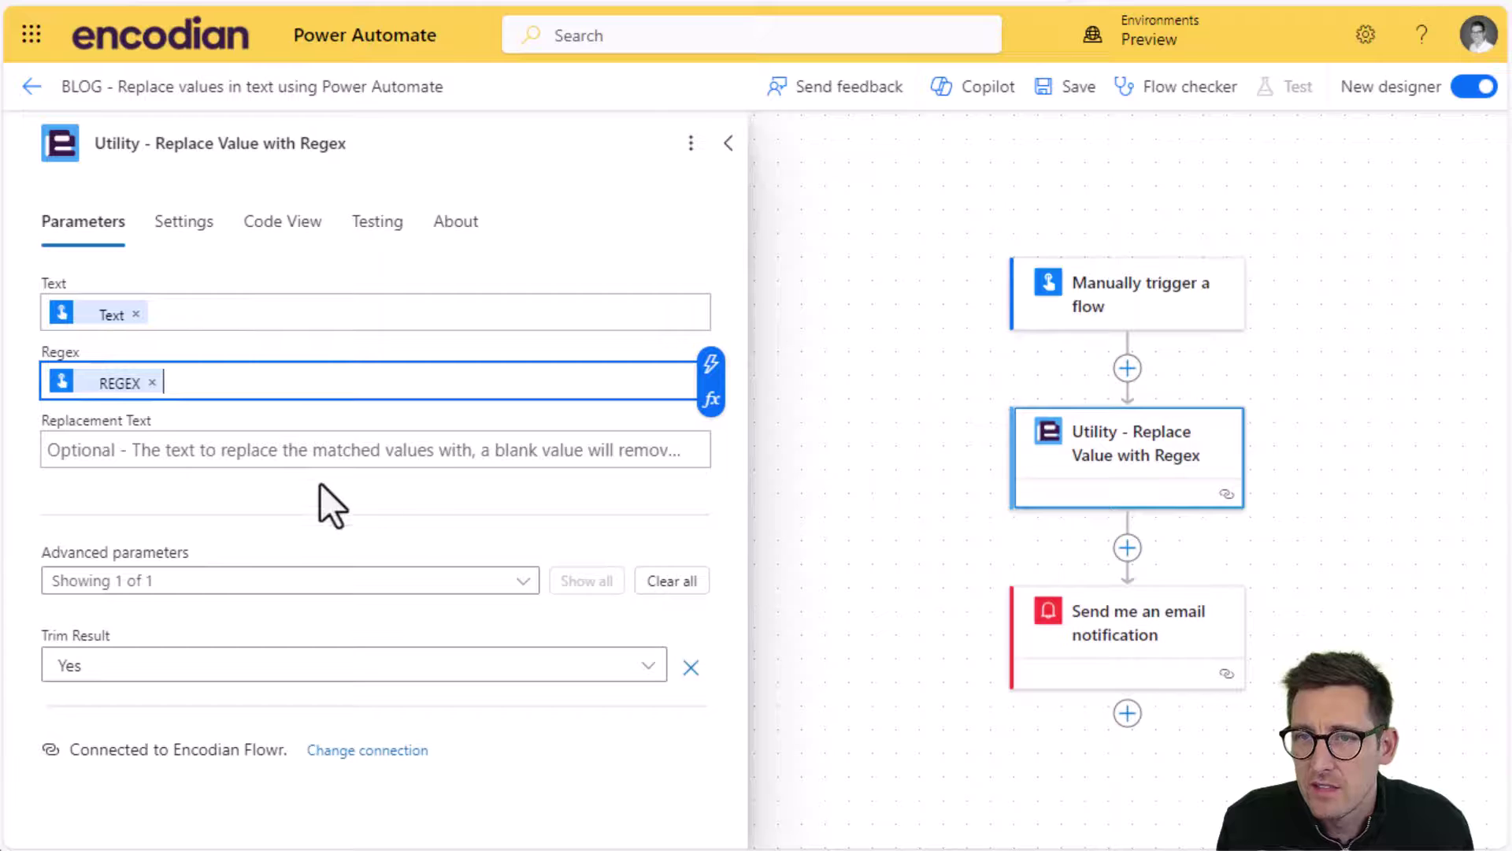
click(169, 443)
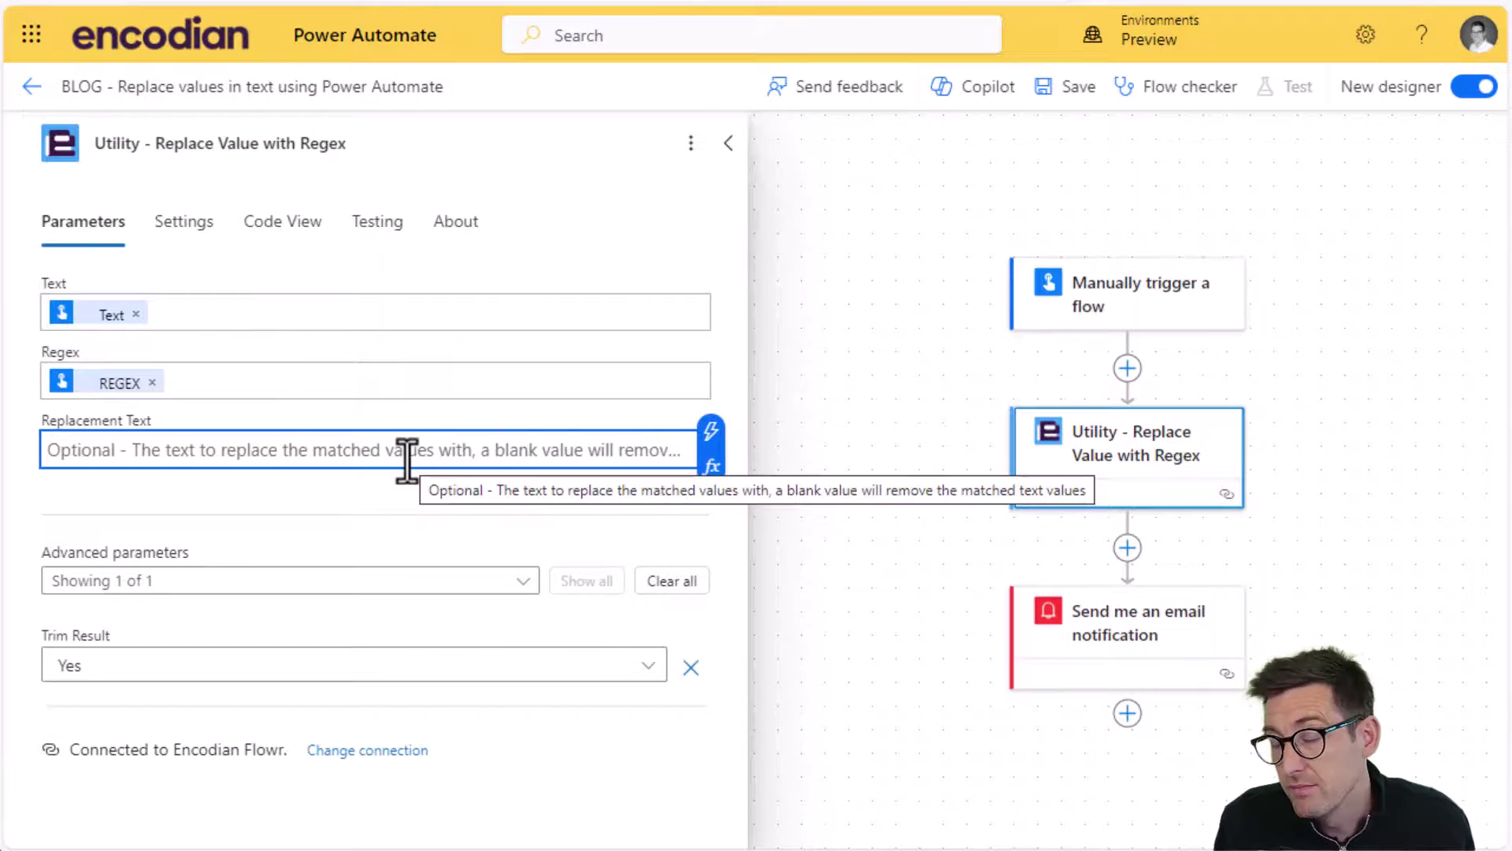
click(712, 438)
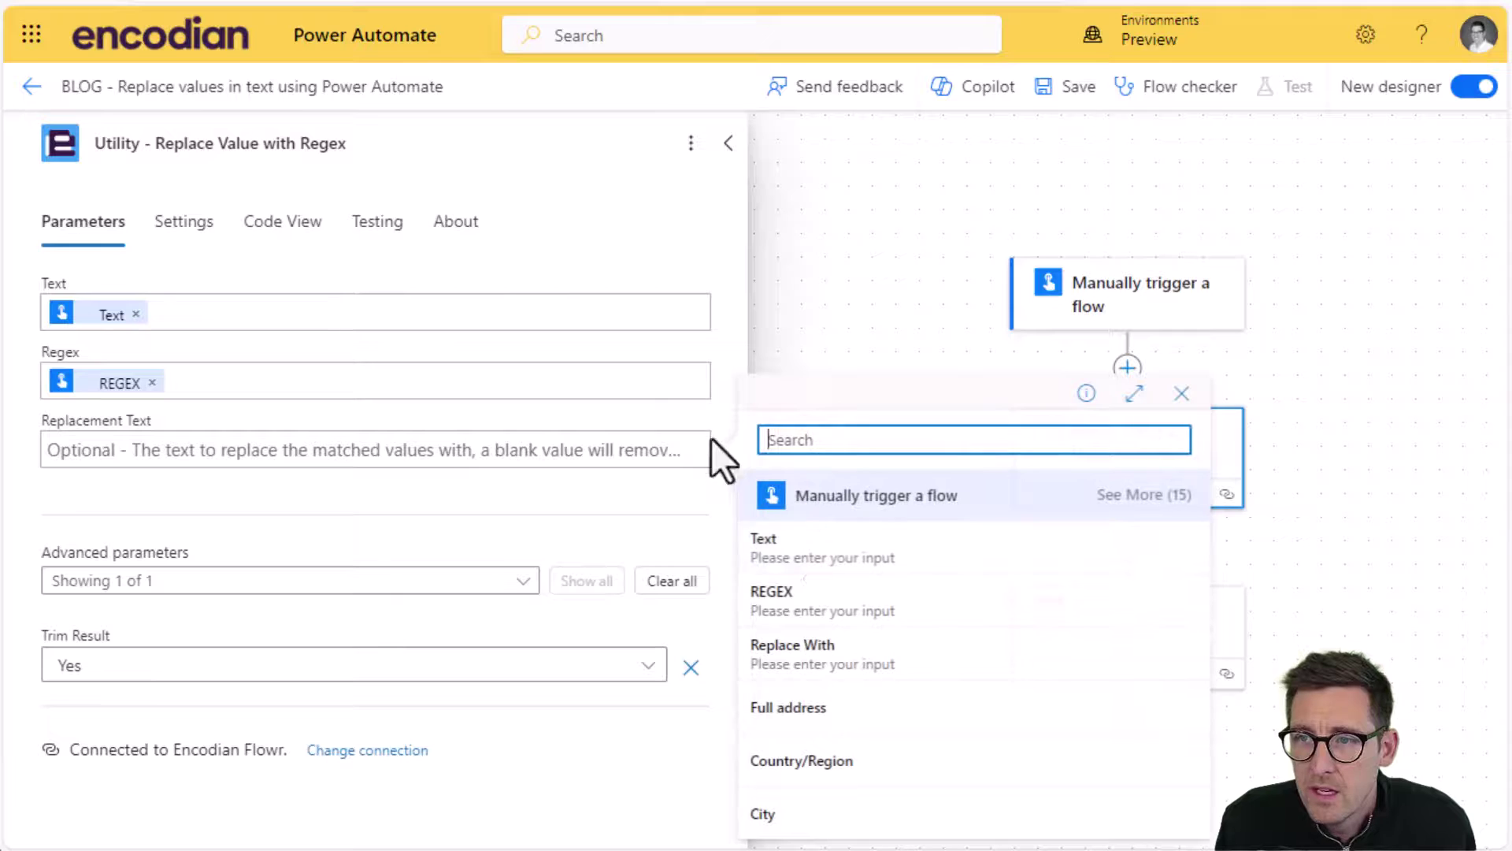
click(779, 650)
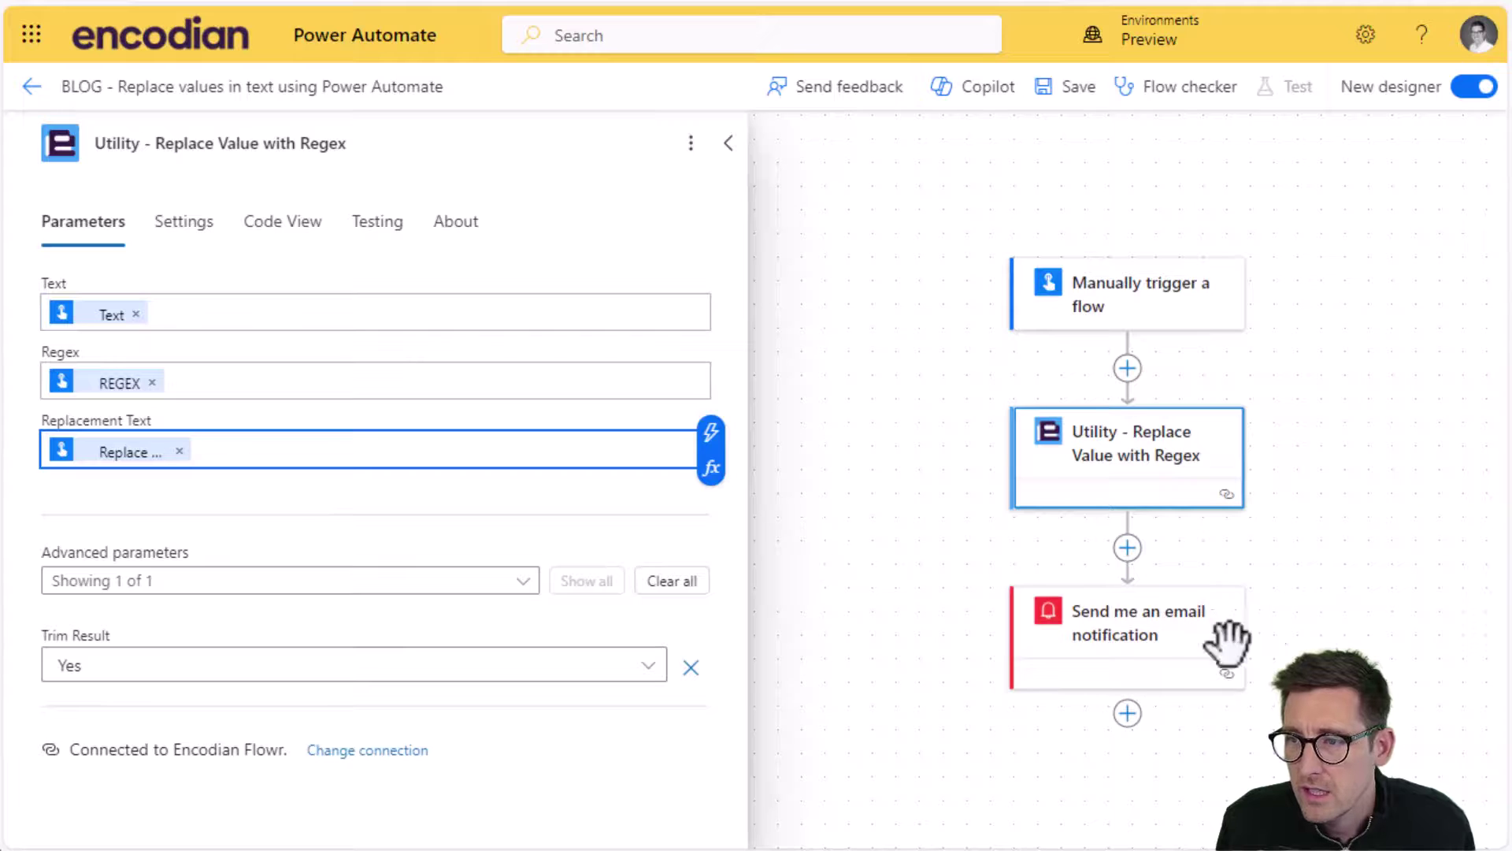
Replace the email body's Result token with the Result from the Replace Value with Regex step.
click(1138, 655)
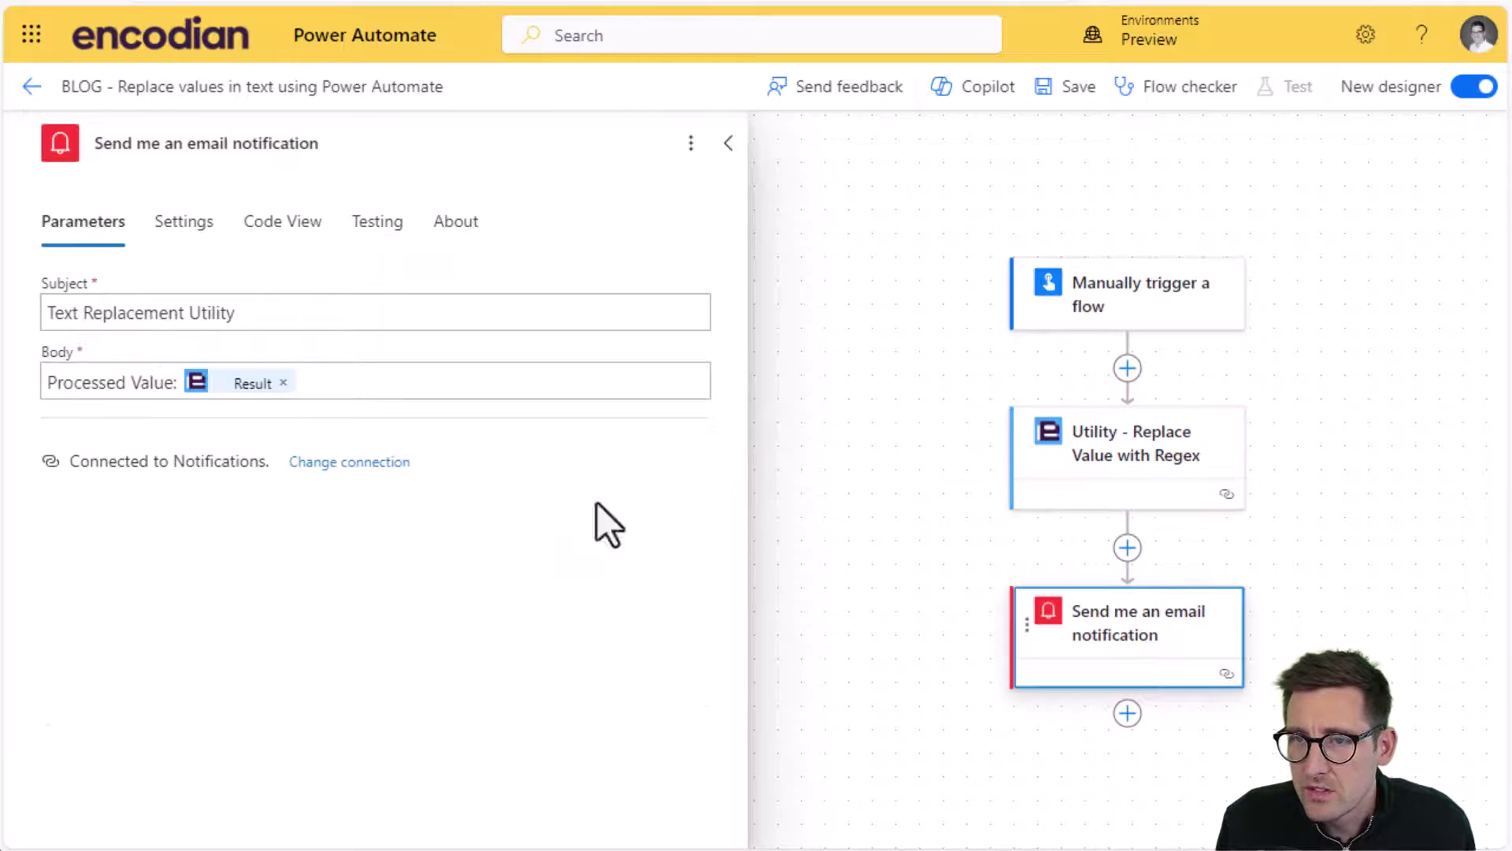
click(283, 383)
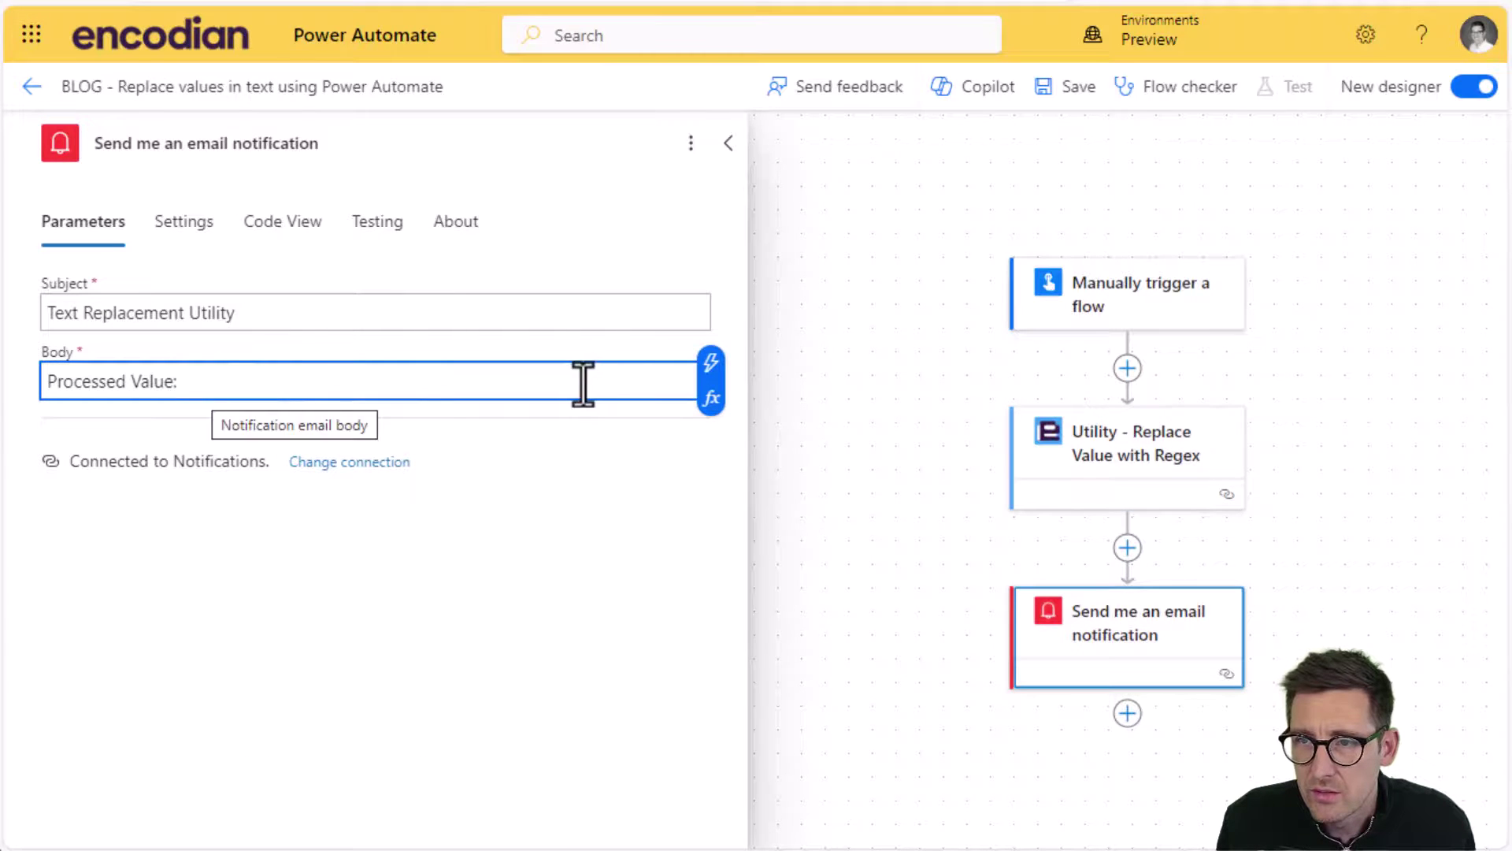
click(724, 365)
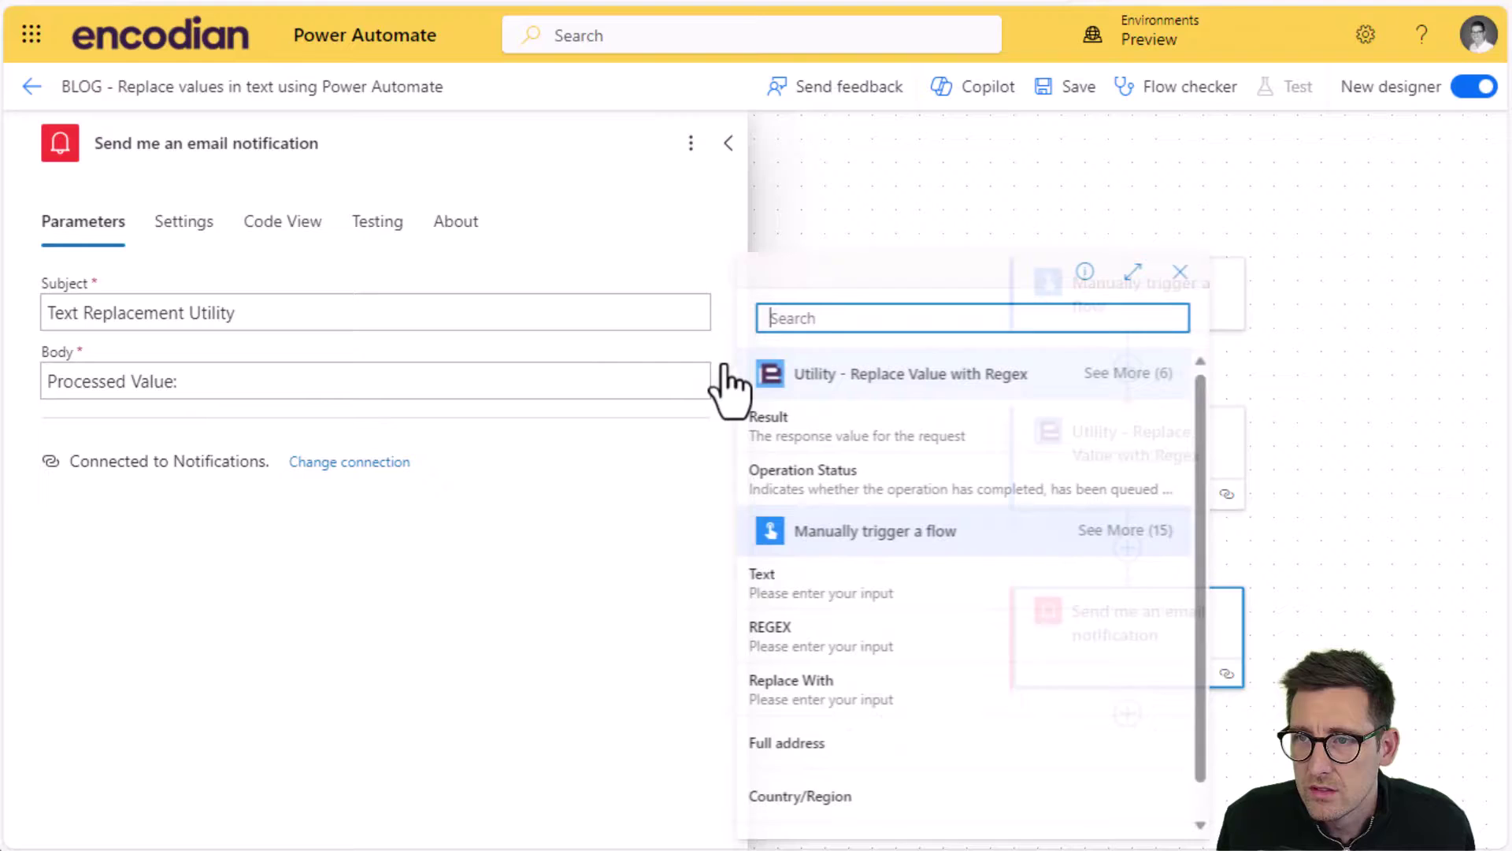
click(846, 429)
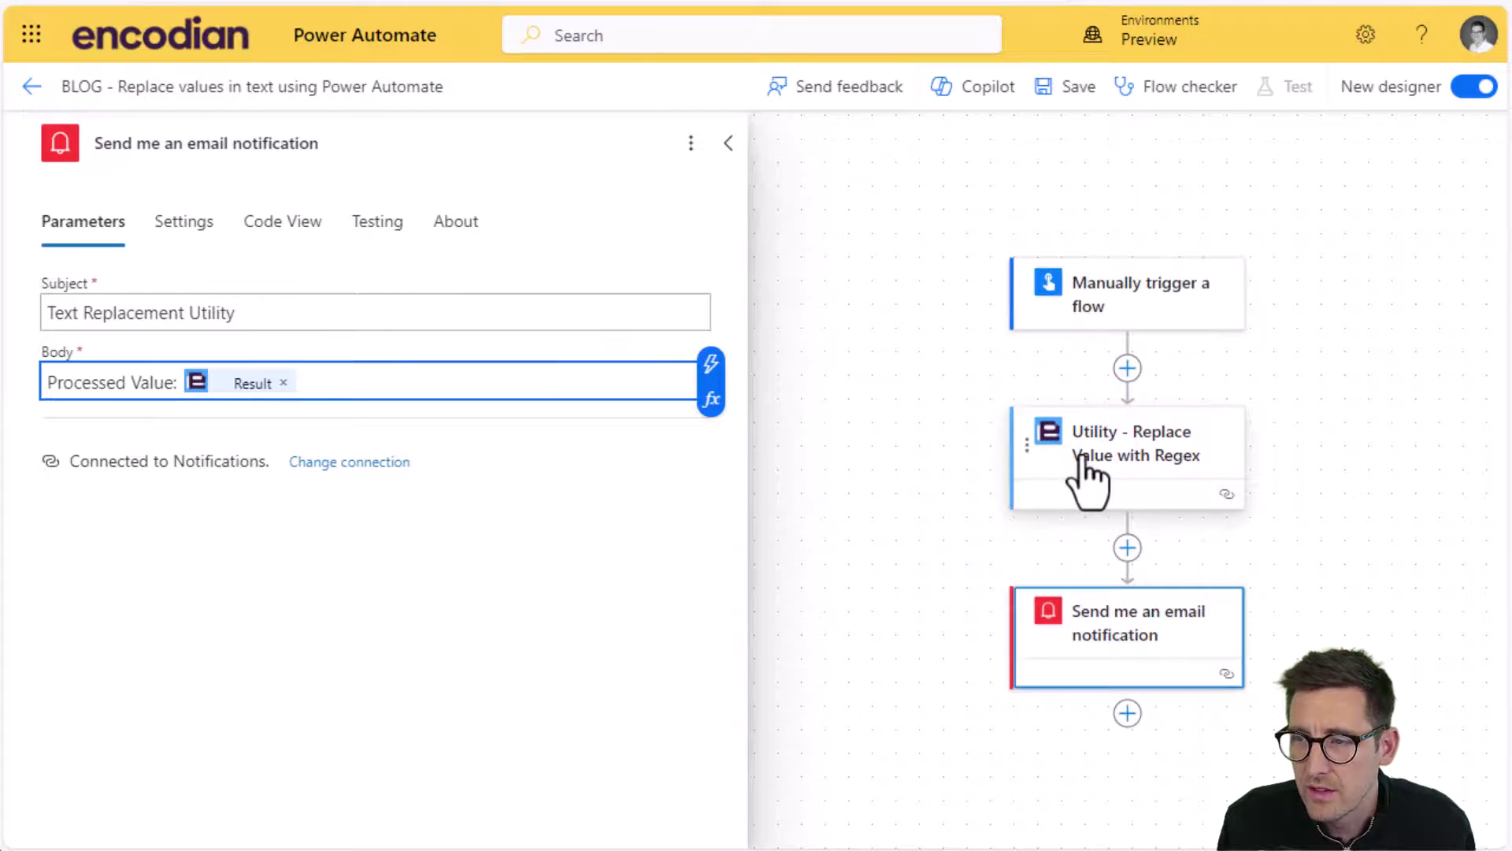
click(888, 508)
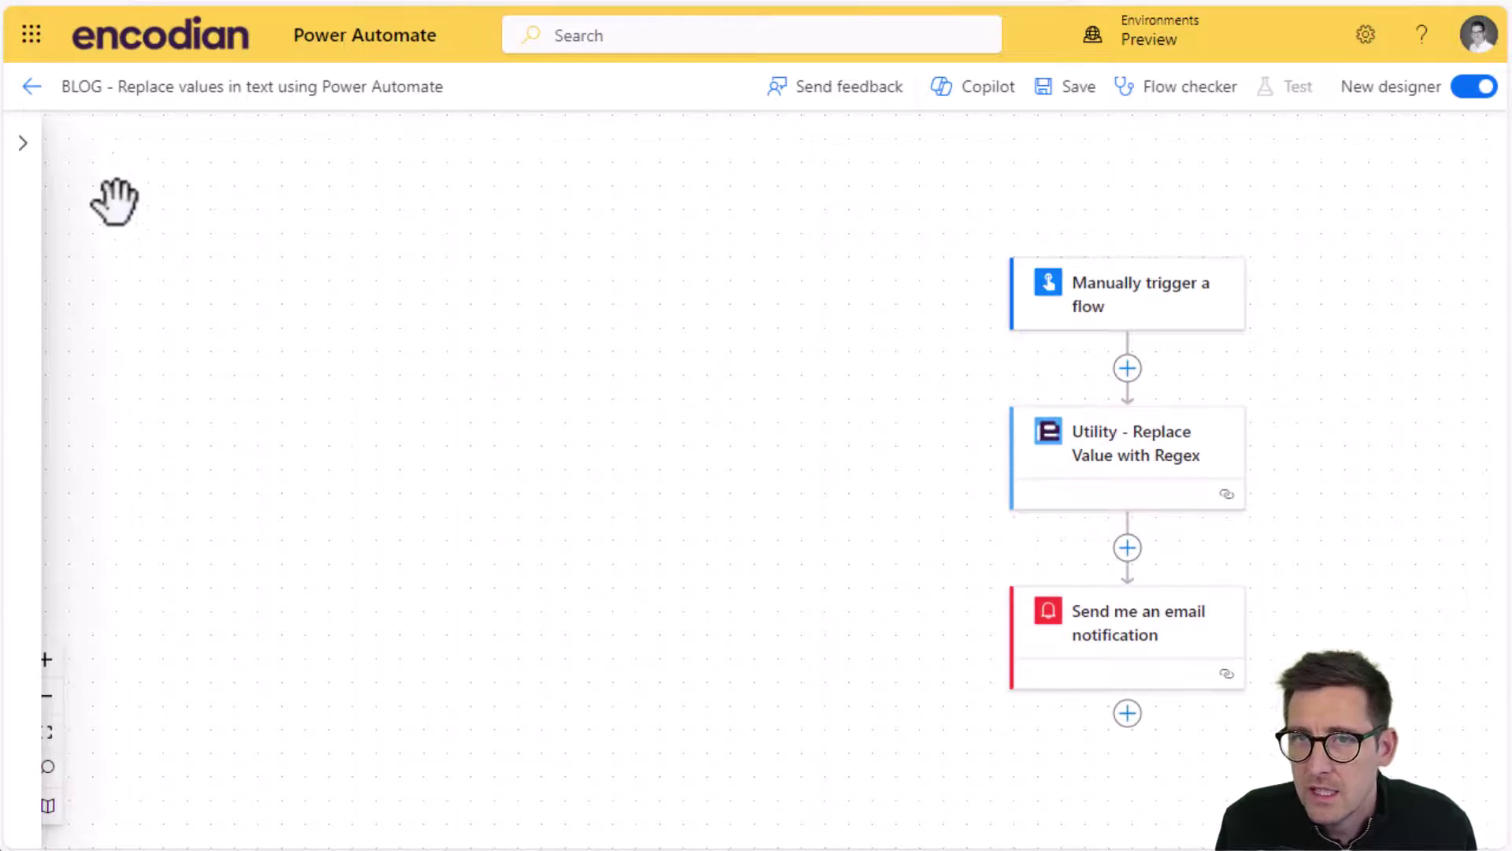
Save the updated flow.
click(24, 144)
click(902, 204)
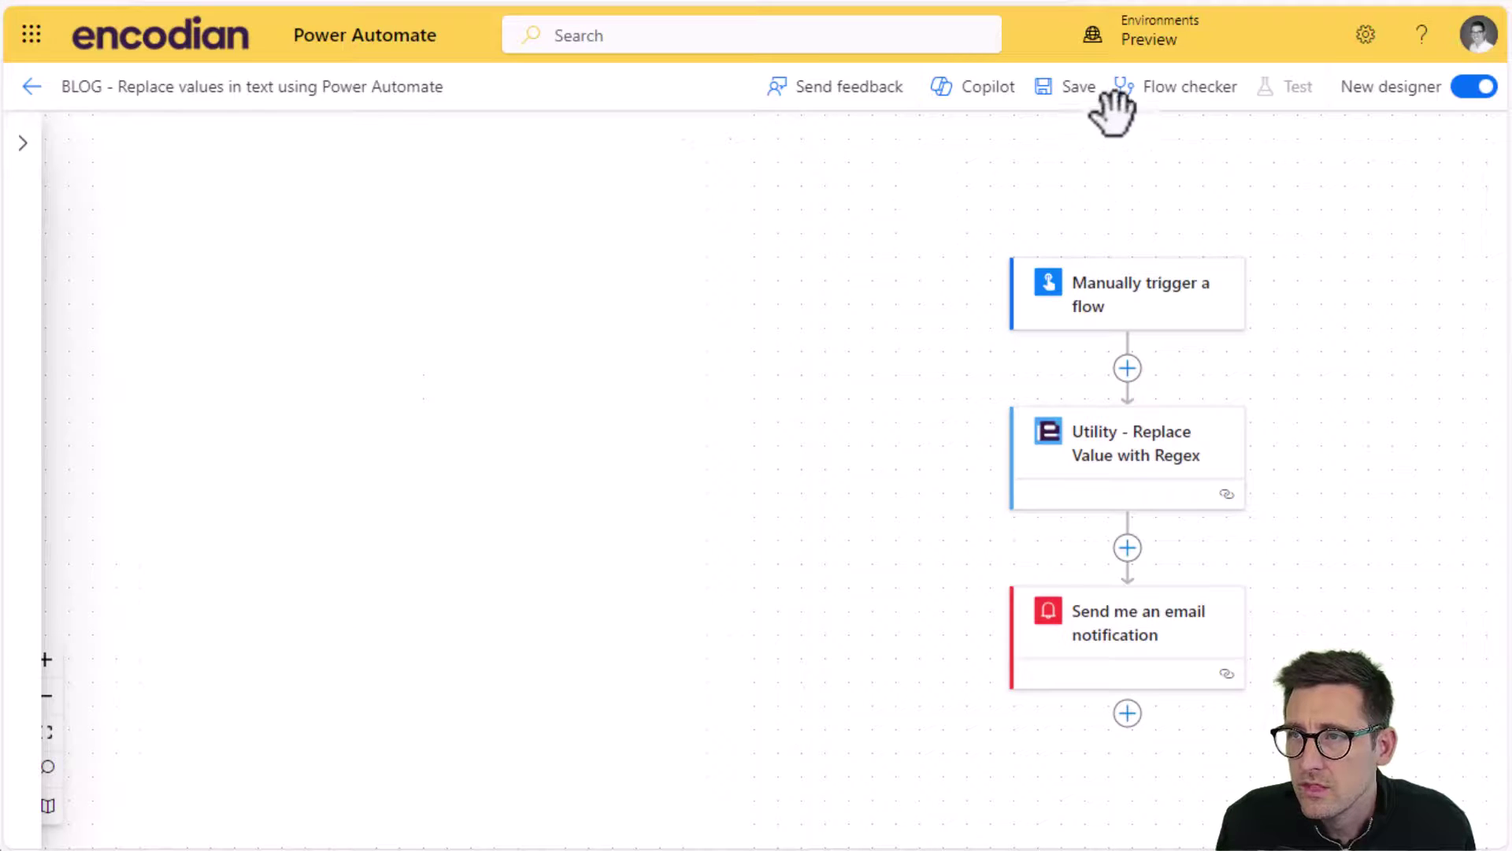
click(1087, 88)
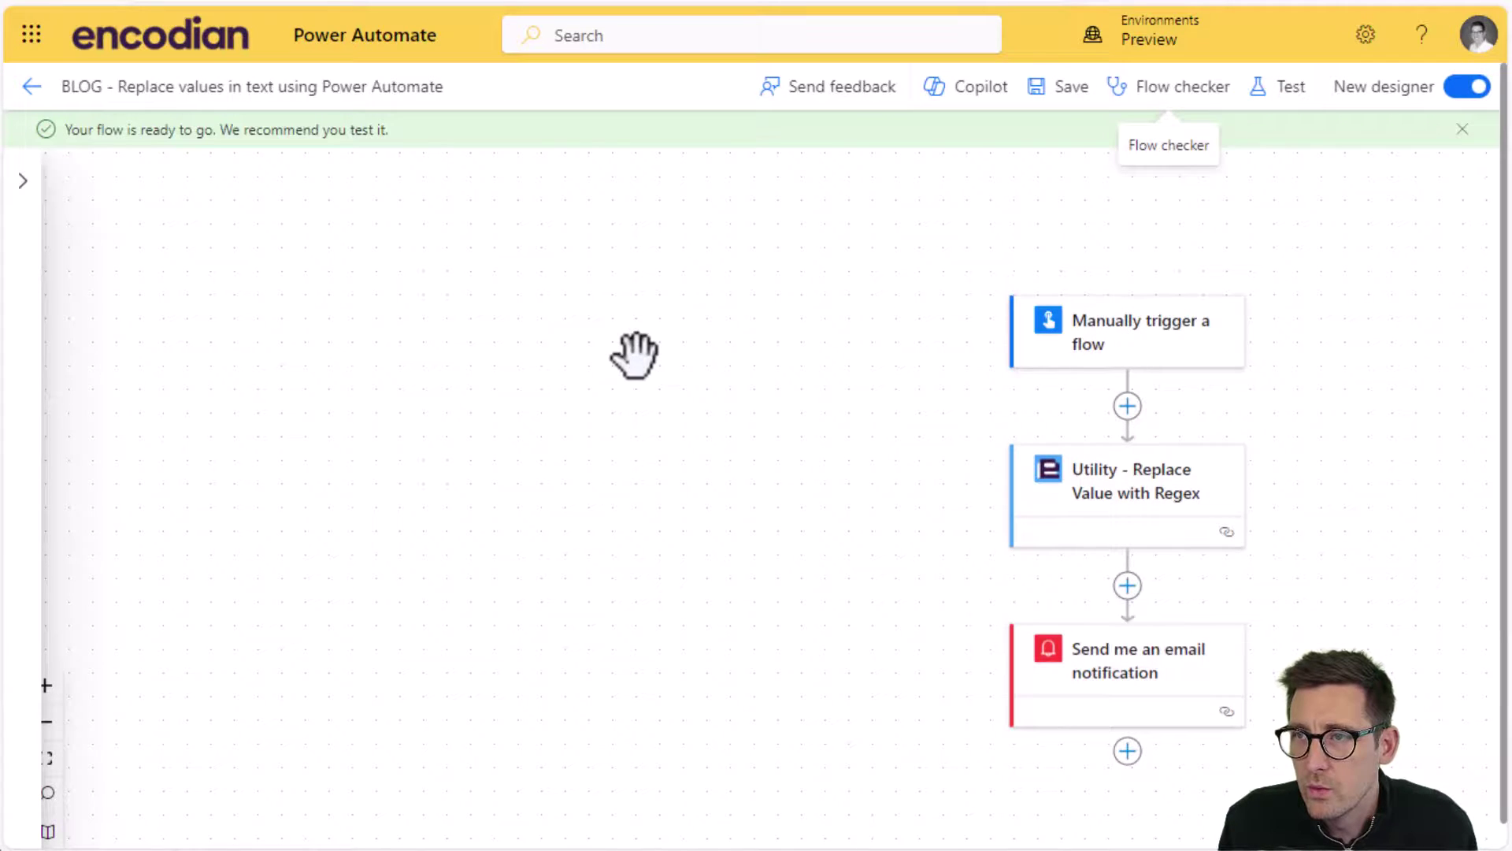
Test manually with pasted sample text, regex \S+?@\S+?\.\S+ and replacement 'REDACTED'.
click(1294, 88)
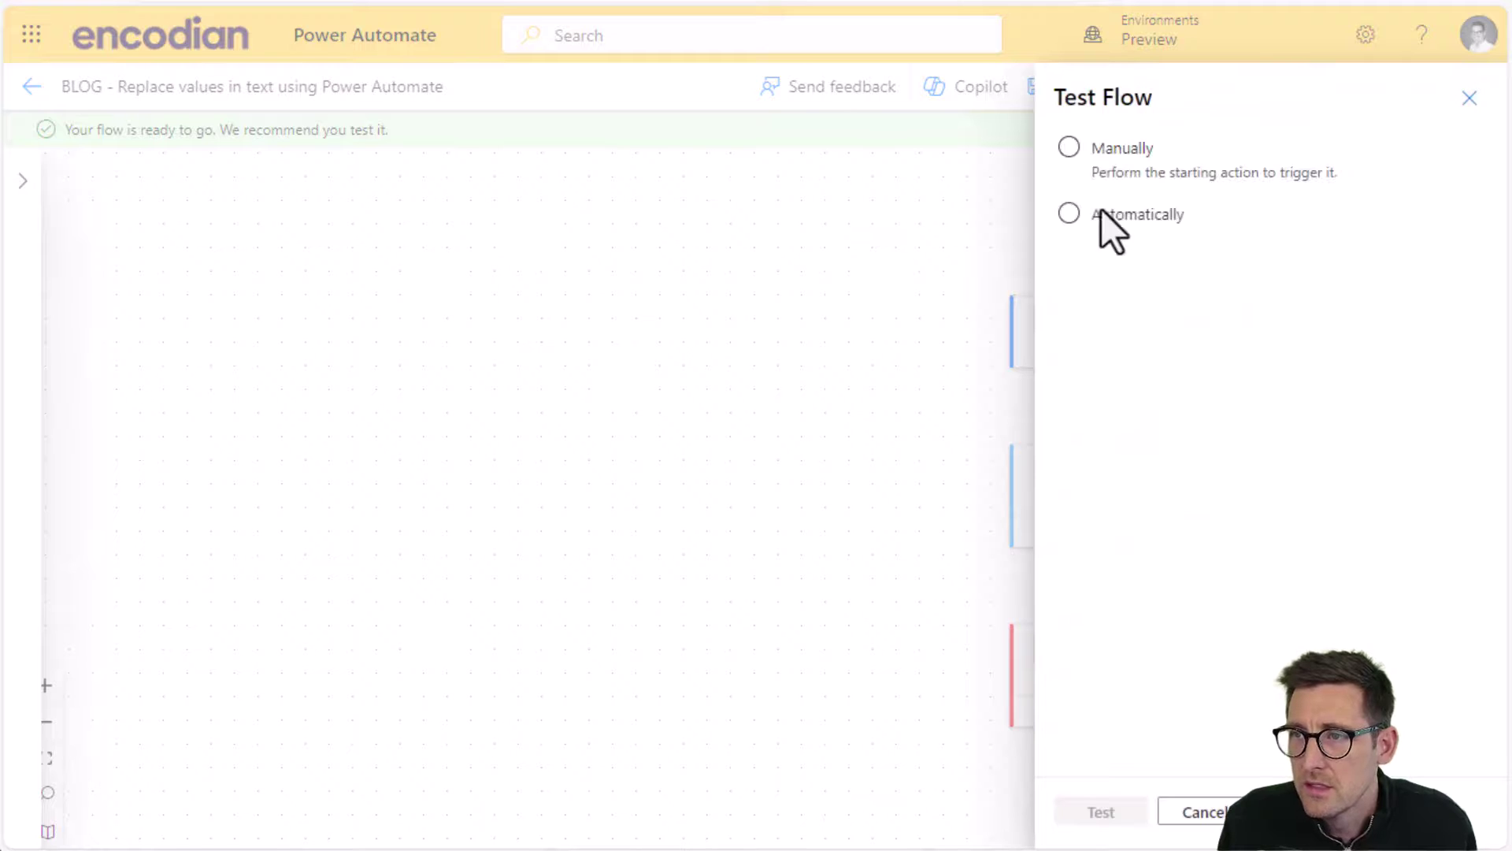
click(1094, 809)
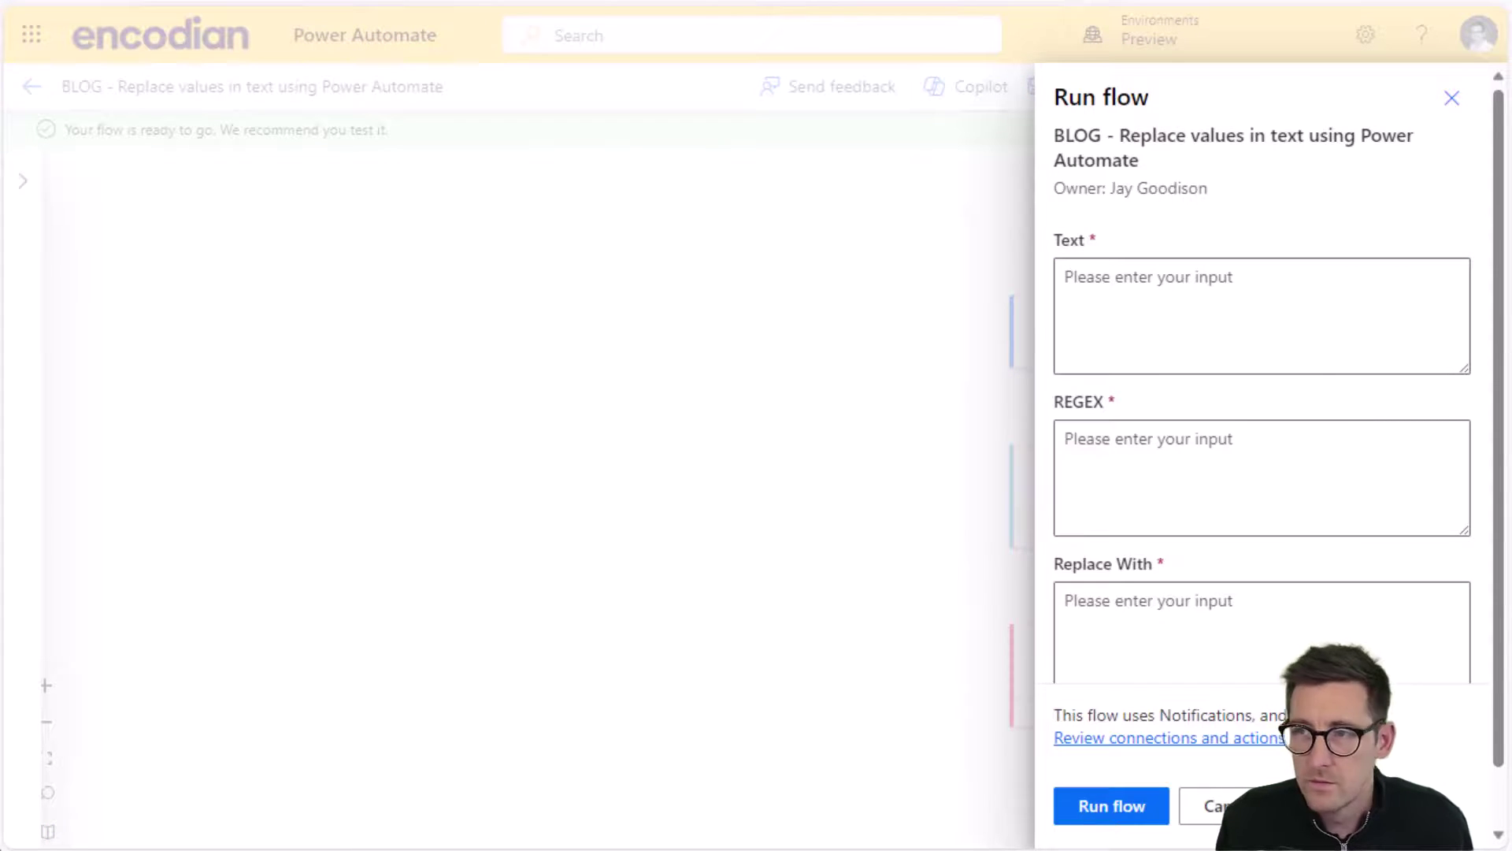
click(1138, 283)
key(ctrl+v)
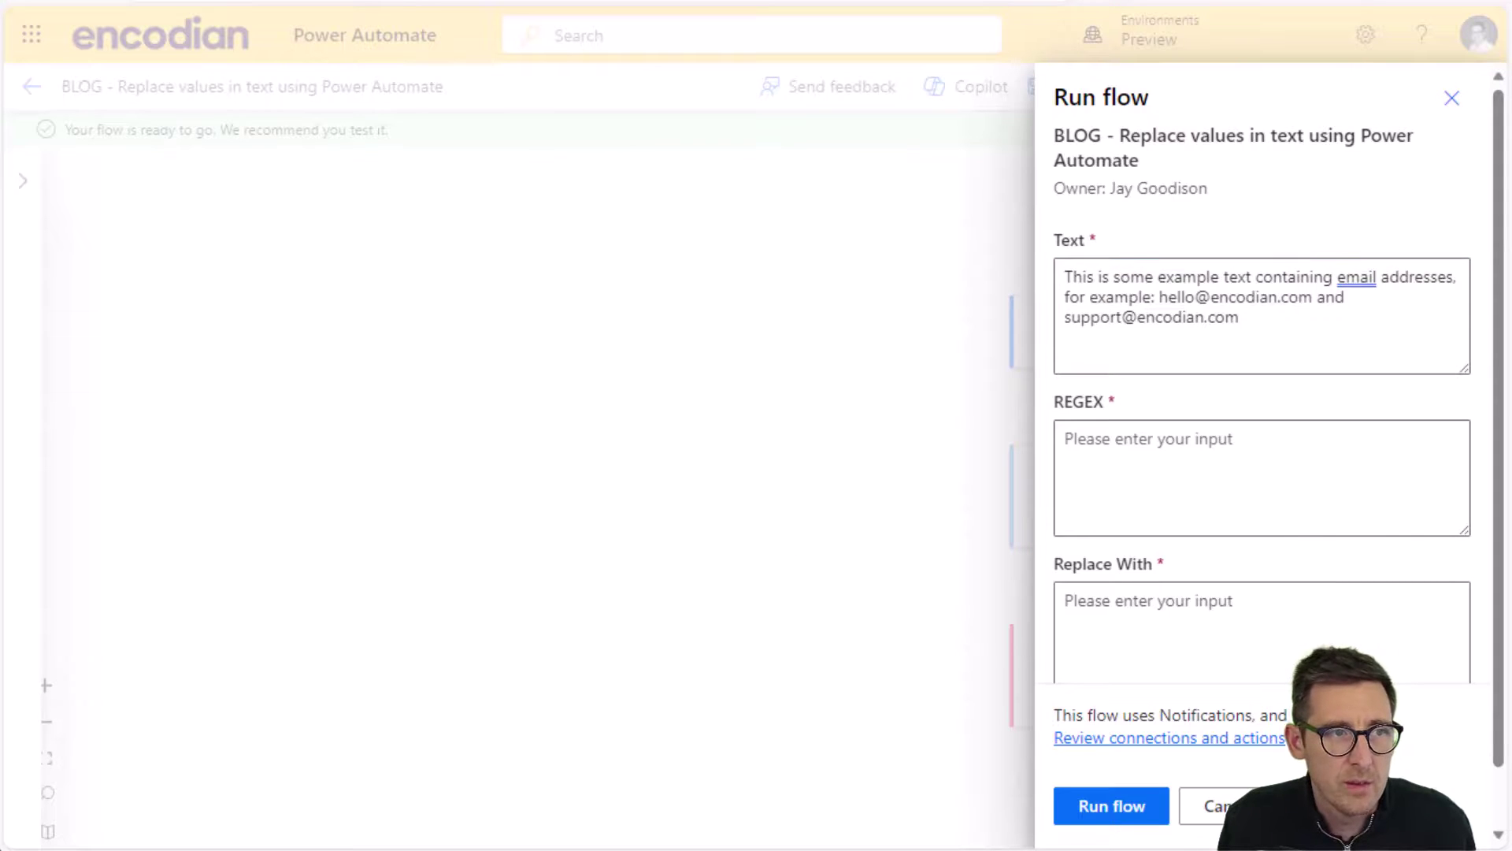
click(1172, 473)
text(\S+?@\S+?\.\S+)
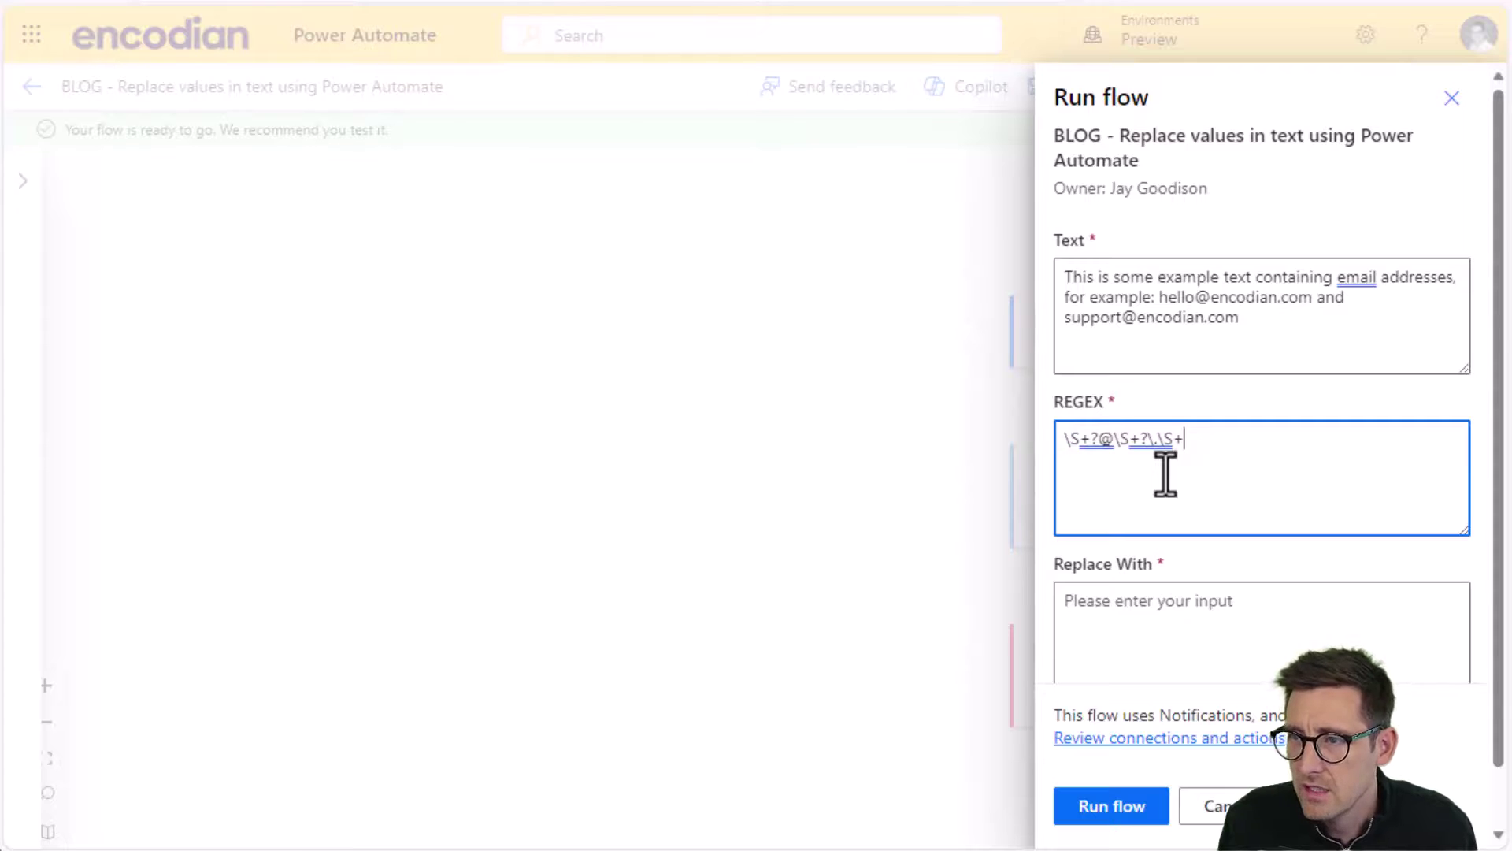
click(1128, 634)
text(REDACTED)
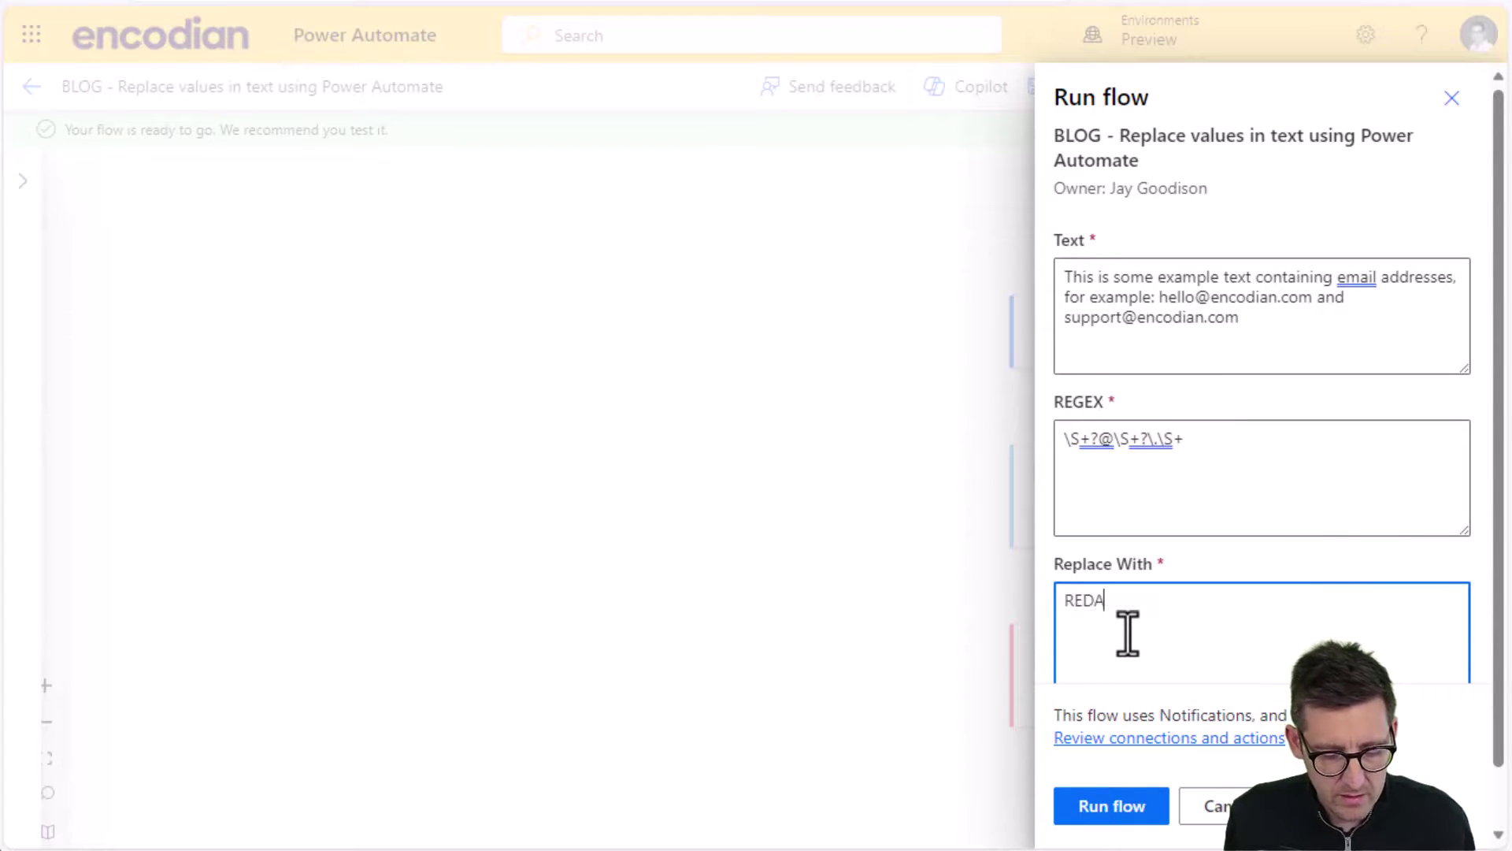
click(1109, 811)
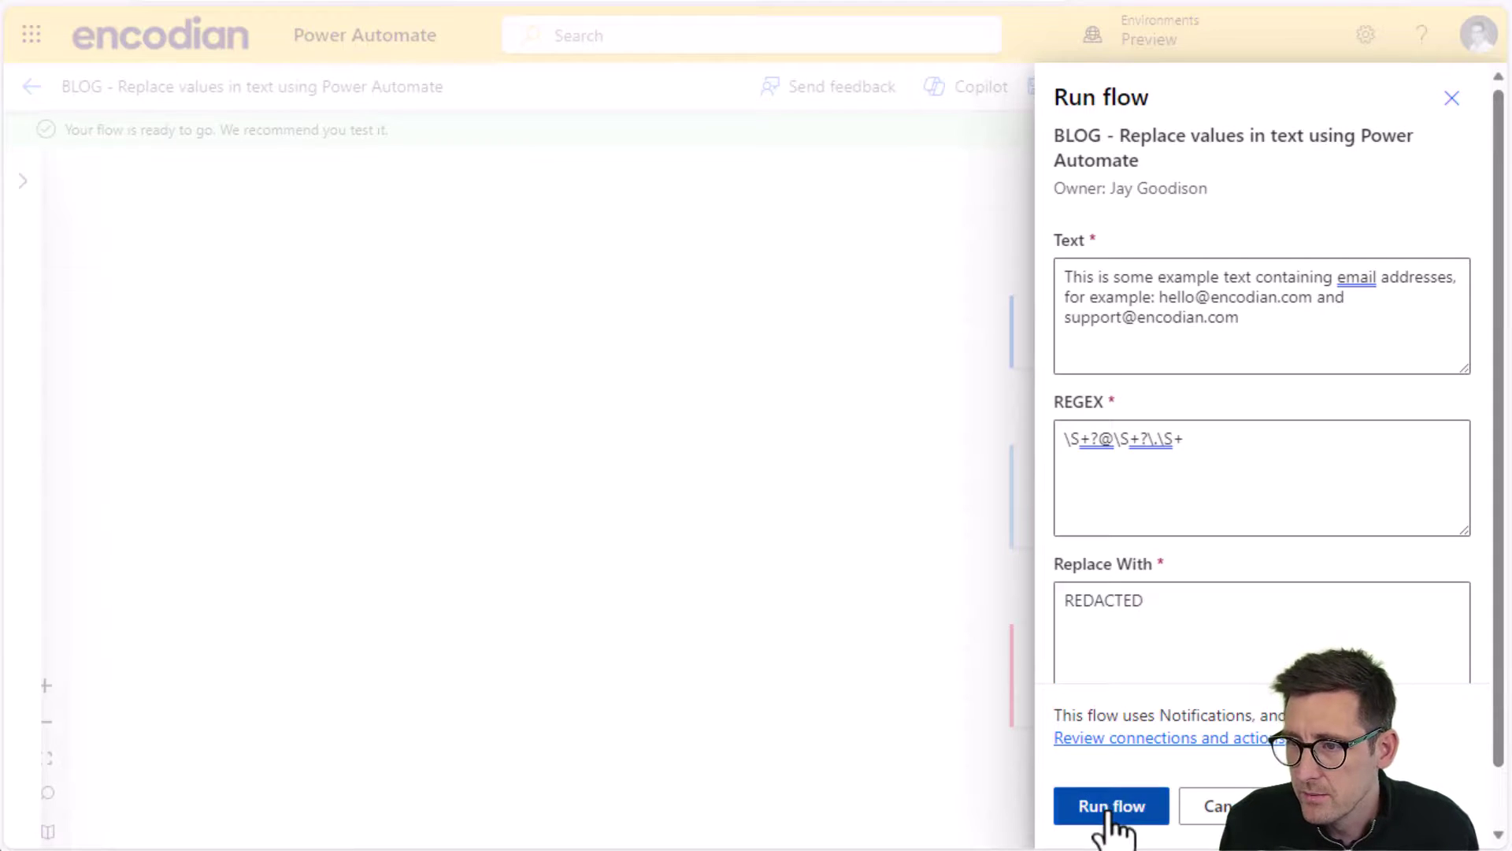
Close the successful run pane and highlight the REDACTED values in the notification email.
click(1124, 810)
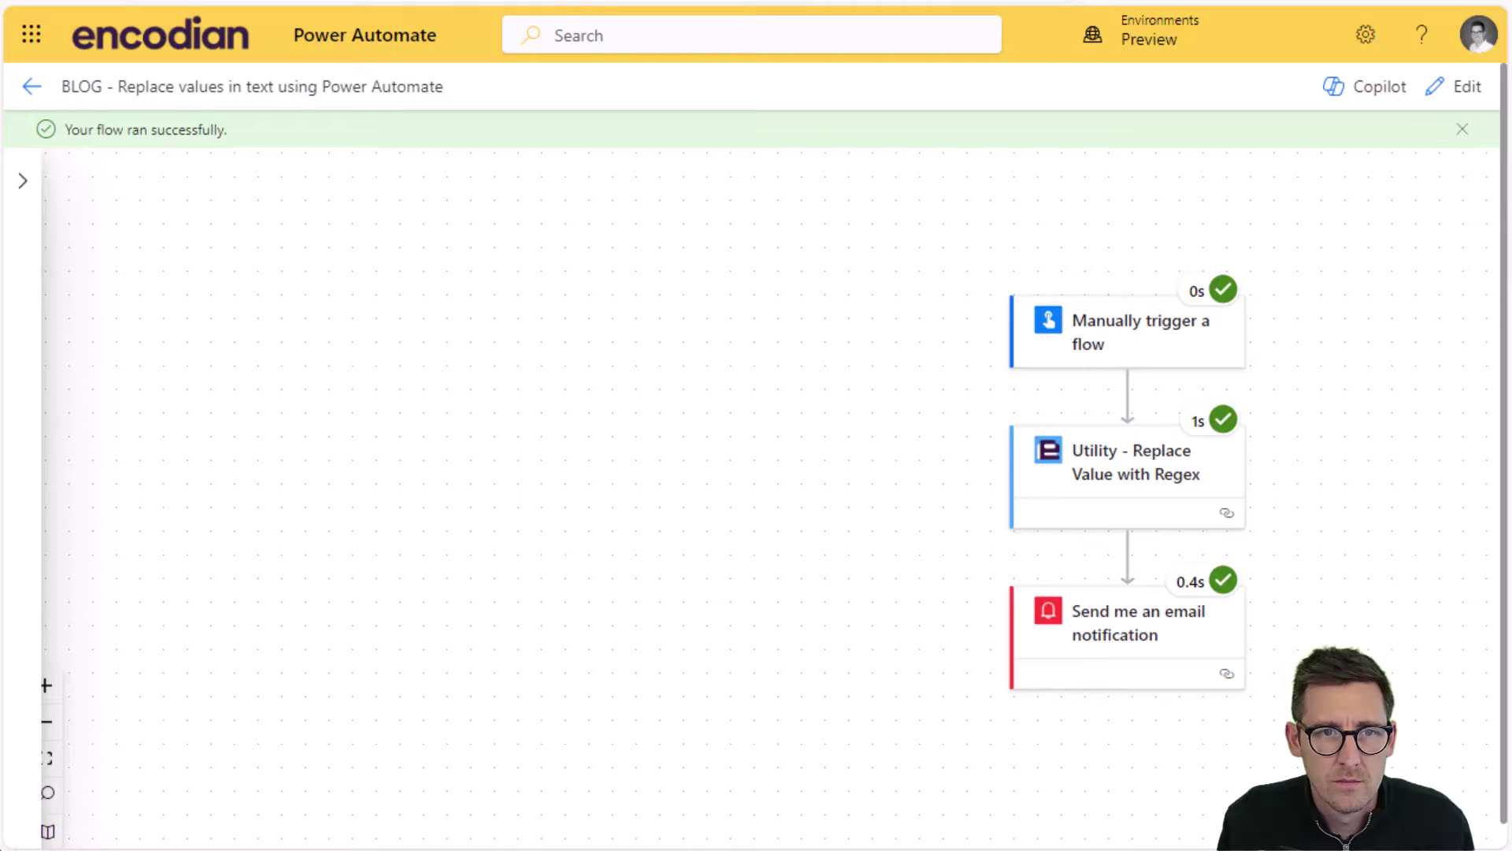
drag(24, 473, 825, 191)
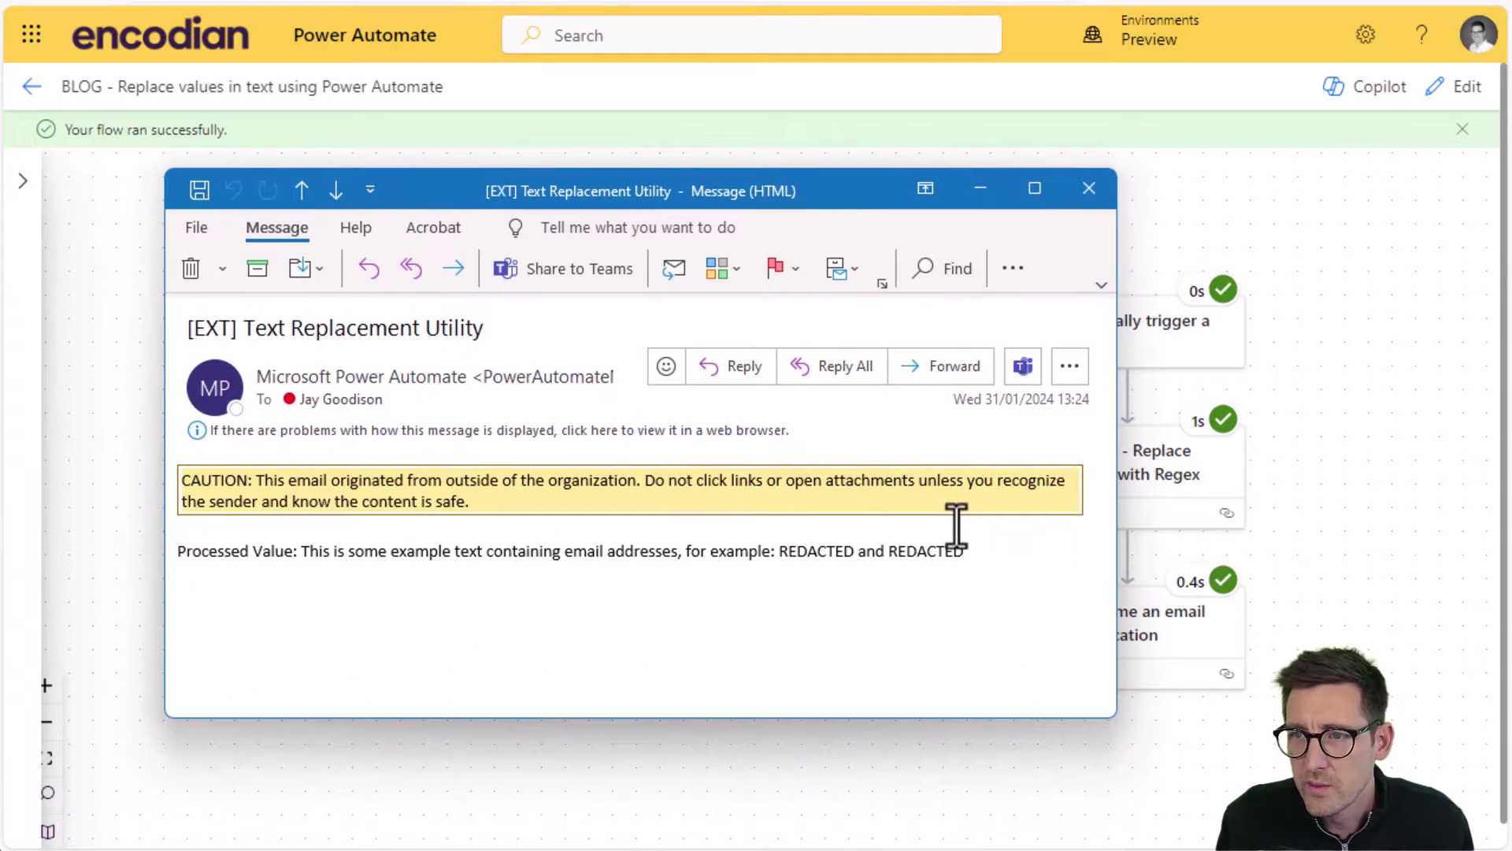
drag(962, 553, 781, 554)
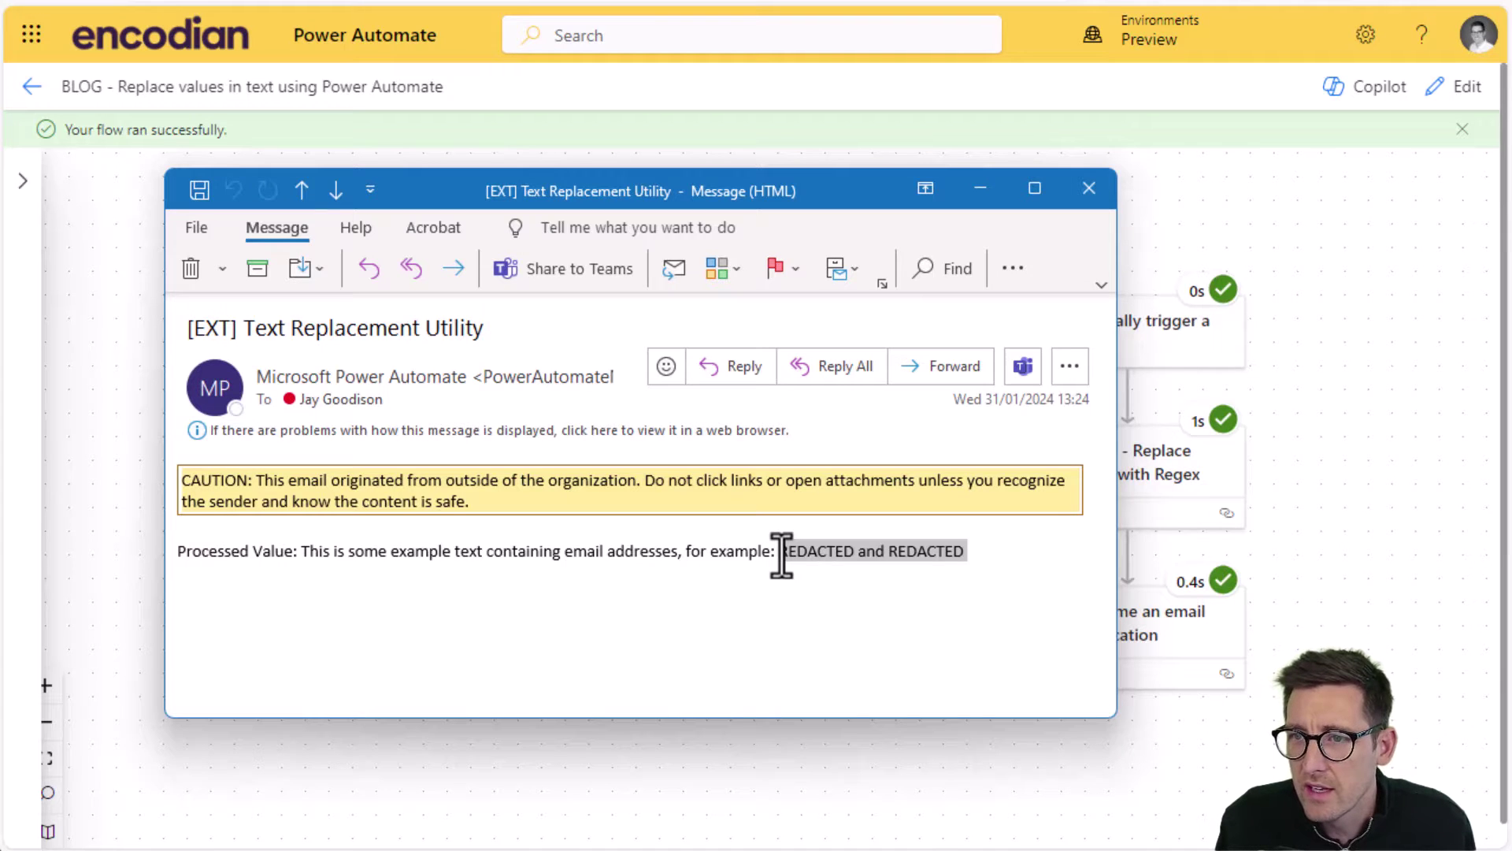
click(796, 593)
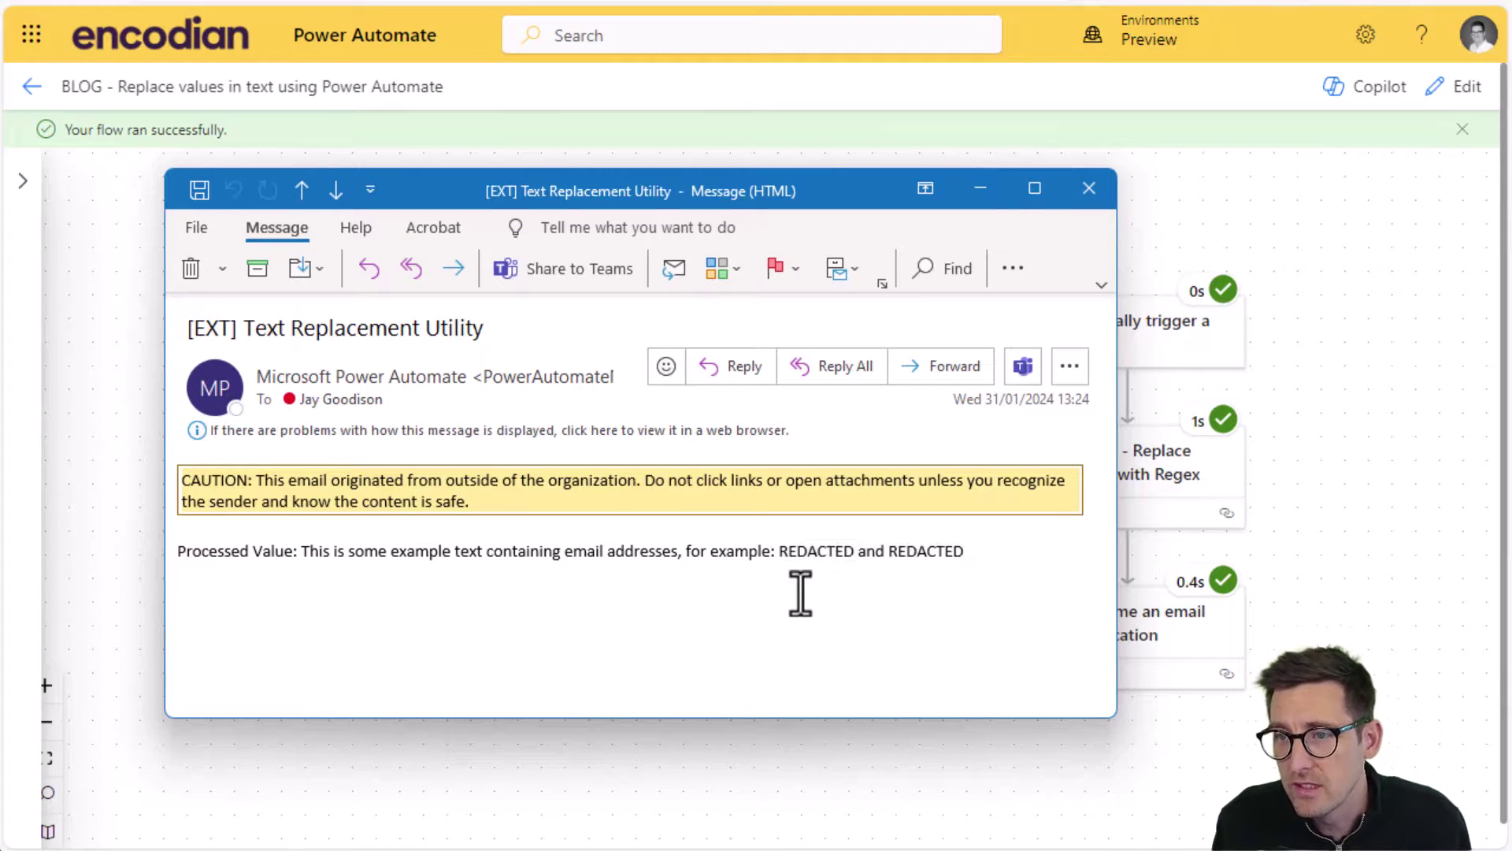